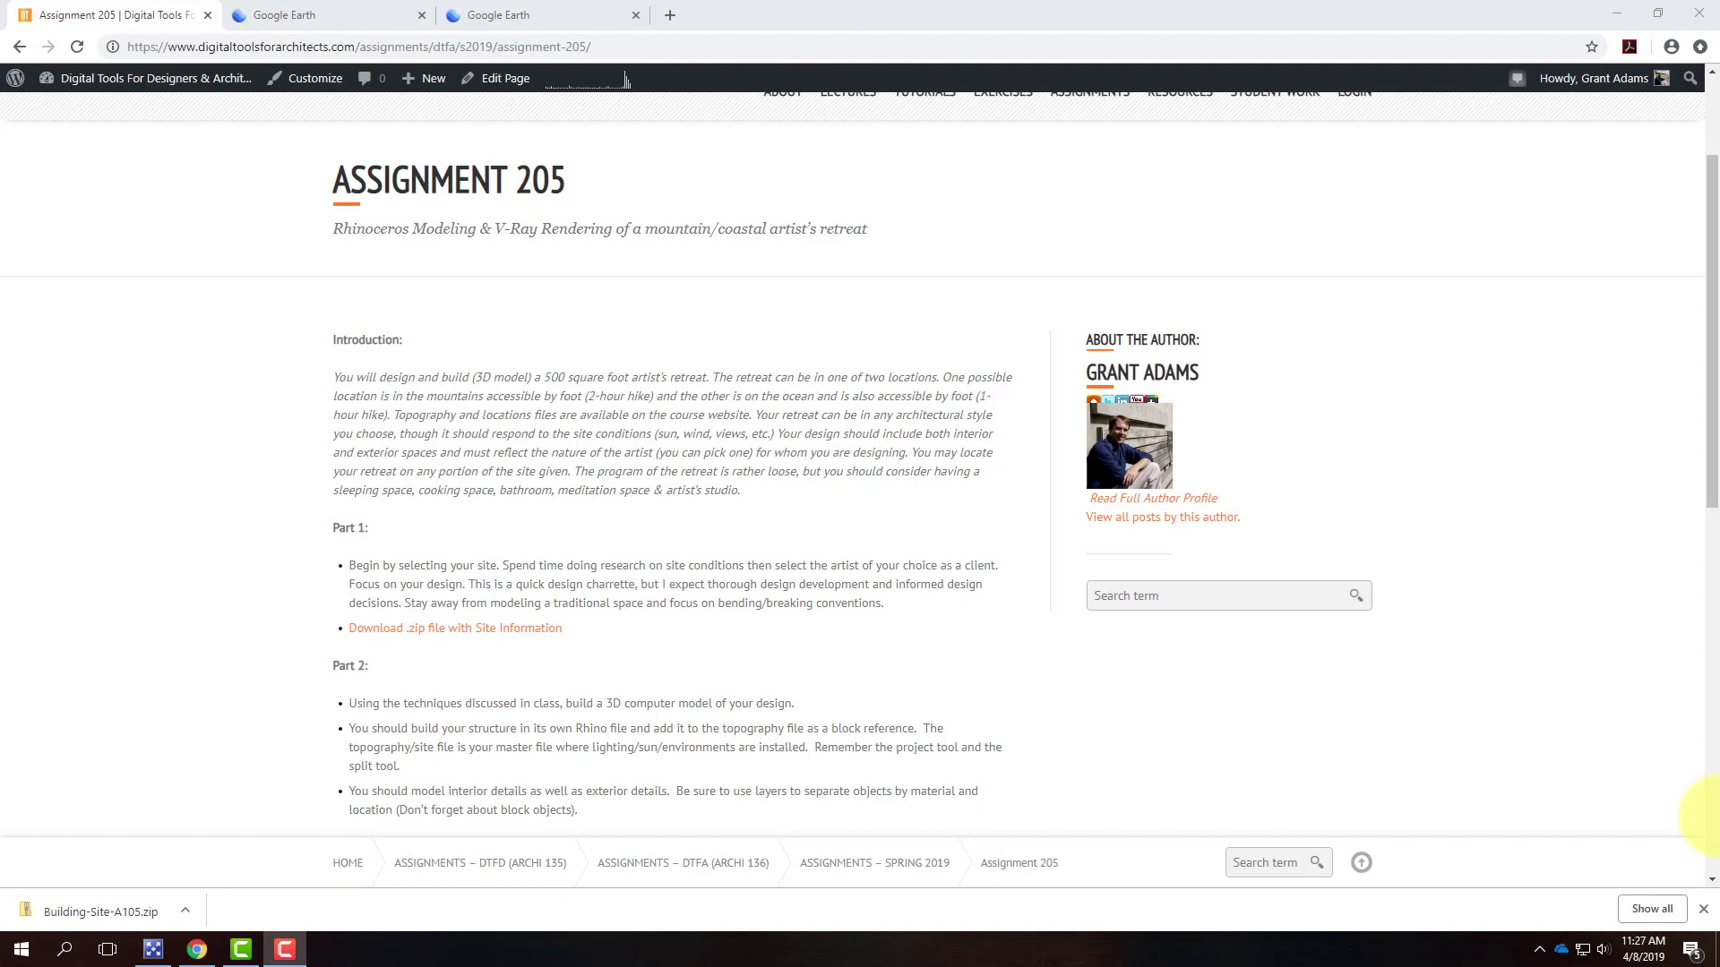
Scroll the Assignment 205 page and highlight the Part 4 note about the changed requirement
{"action": "scroll", "coordinate": [655, 683], "scroll_direction": "down", "scroll_amount": 1}
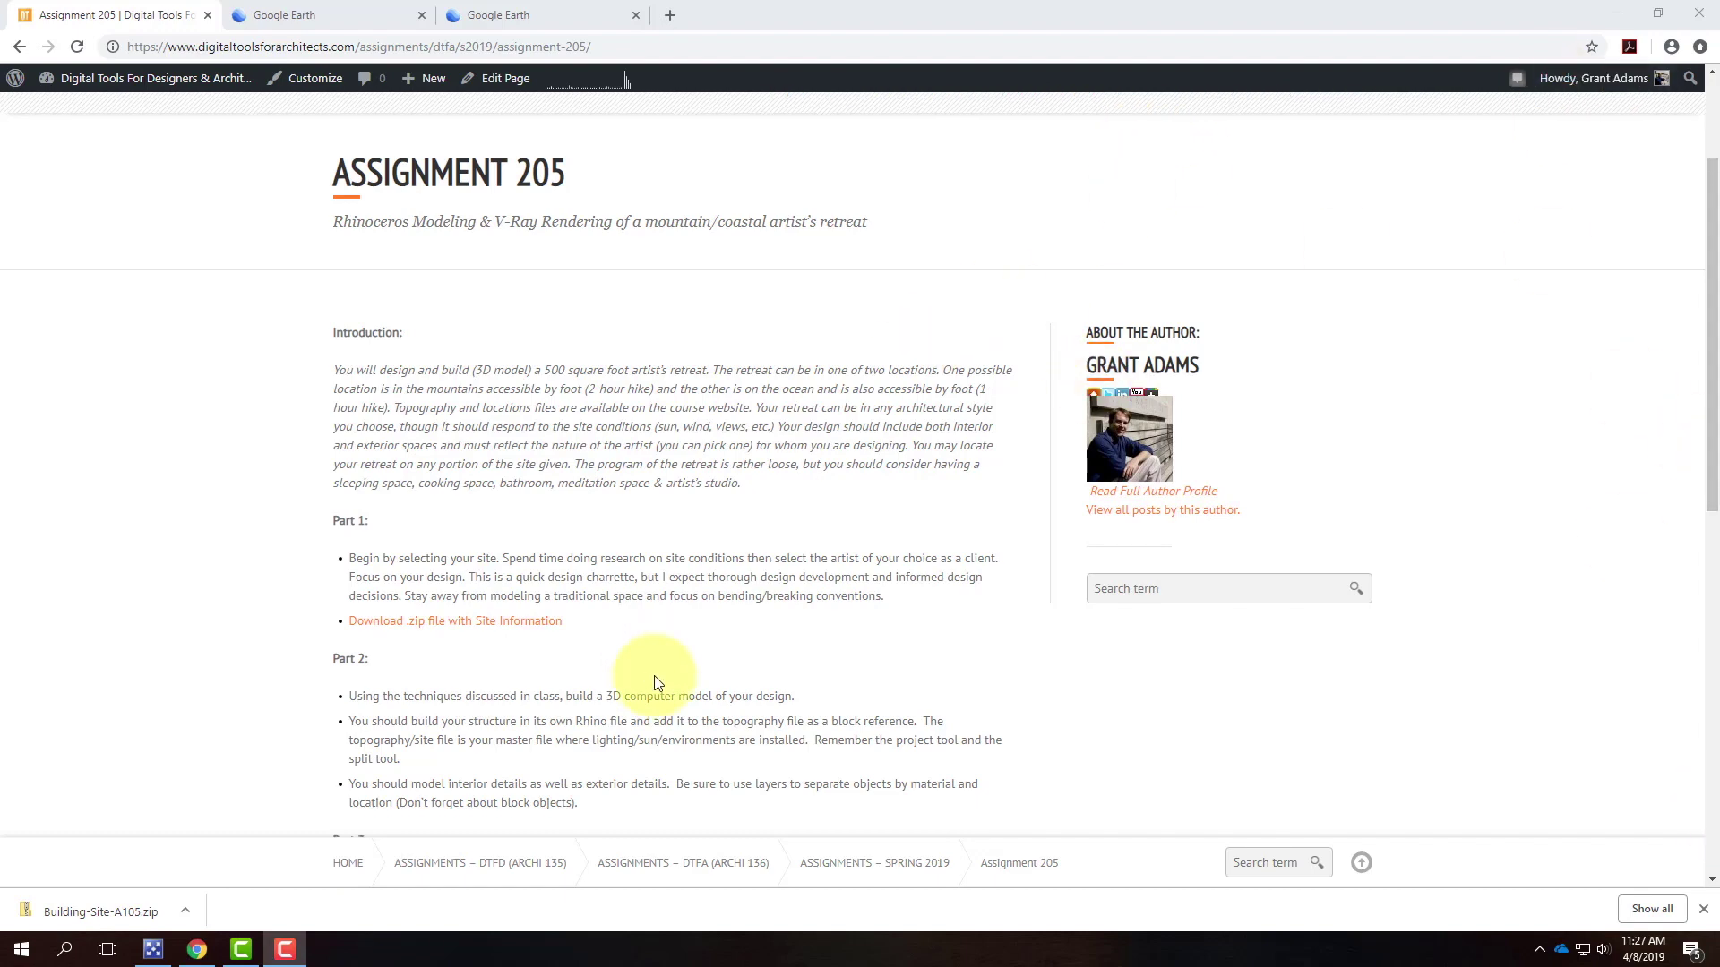
{"action": "scroll", "coordinate": [655, 683], "scroll_direction": "down", "scroll_amount": 3}
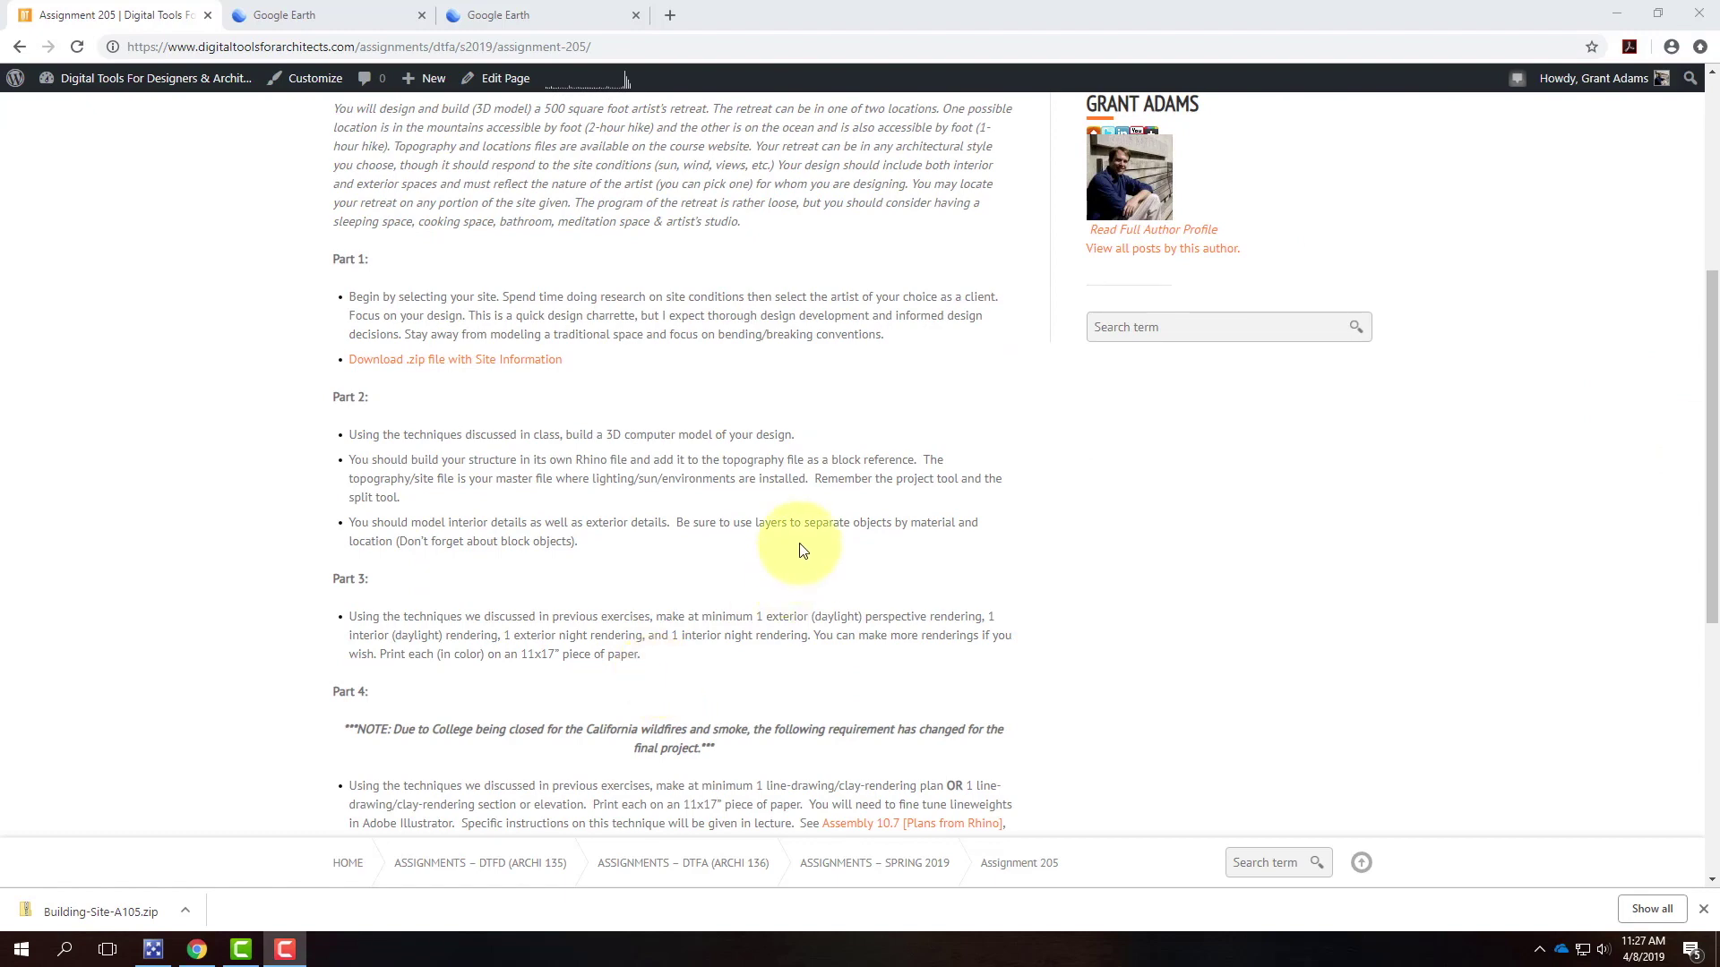
{"action": "scroll", "coordinate": [798, 549], "scroll_direction": "down", "scroll_amount": 2}
{"action": "left_click_drag", "start_coordinate": [340, 551], "coordinate": [837, 573]}
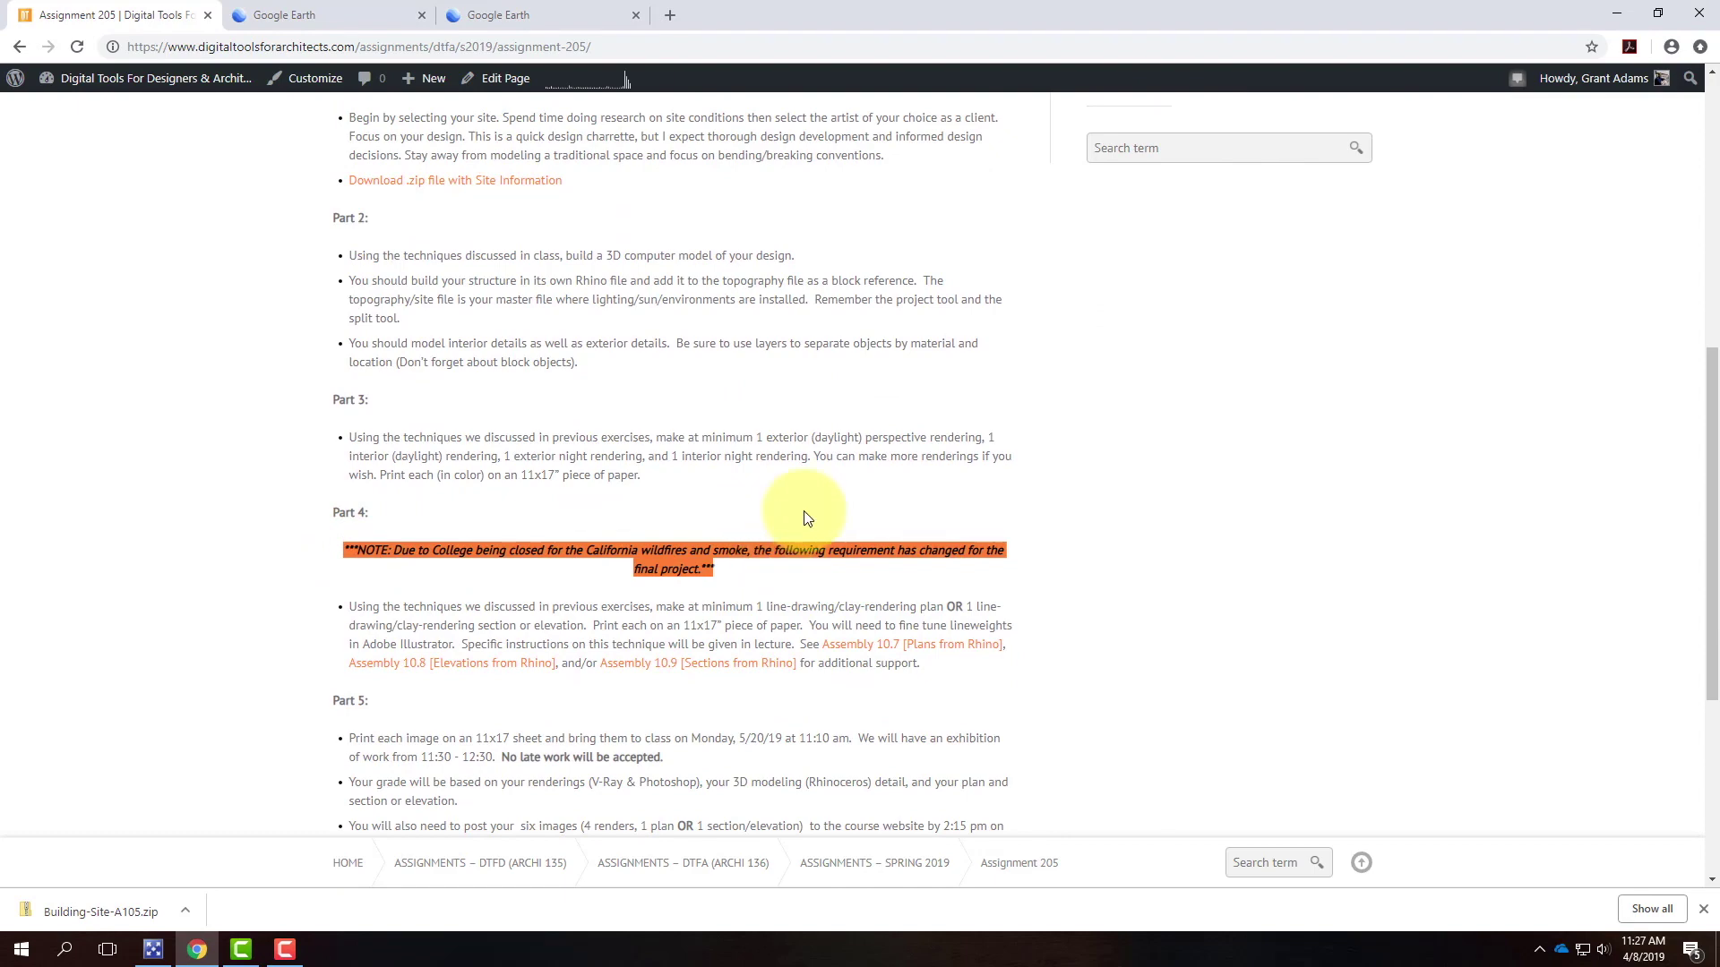
Download the Assignment 205 zip file with site information and open its download options
{"action": "scroll", "coordinate": [804, 518], "scroll_direction": "down", "scroll_amount": 4}
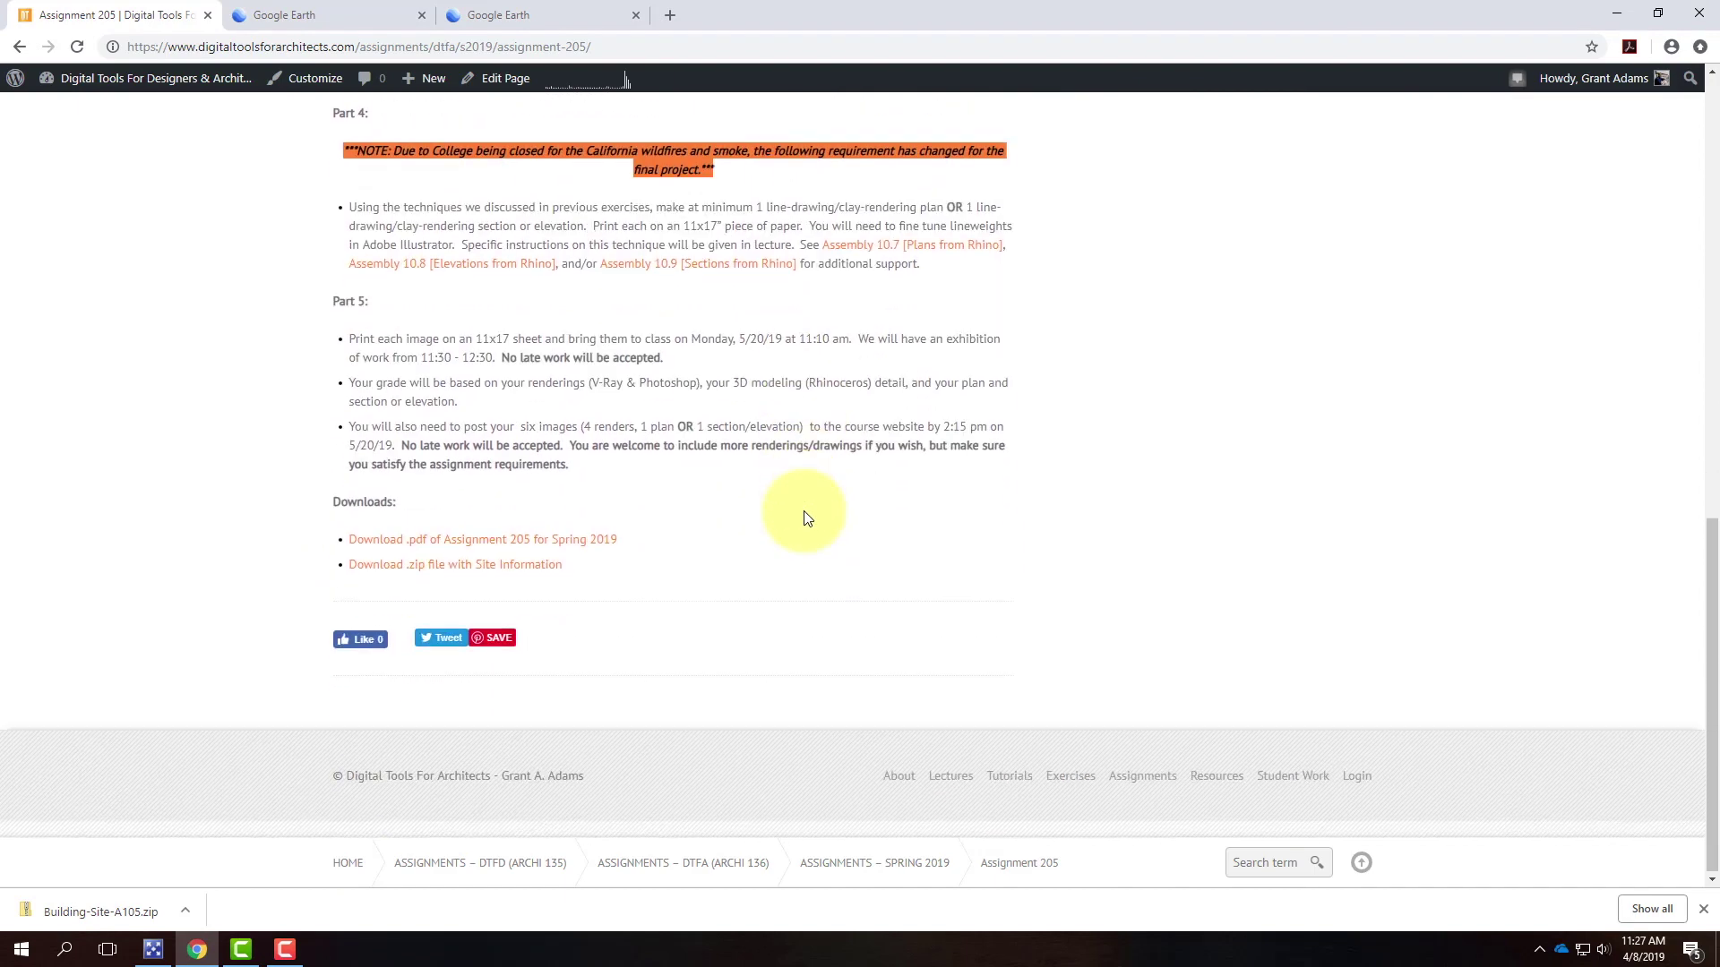
{"action": "left_click", "coordinate": [434, 574]}
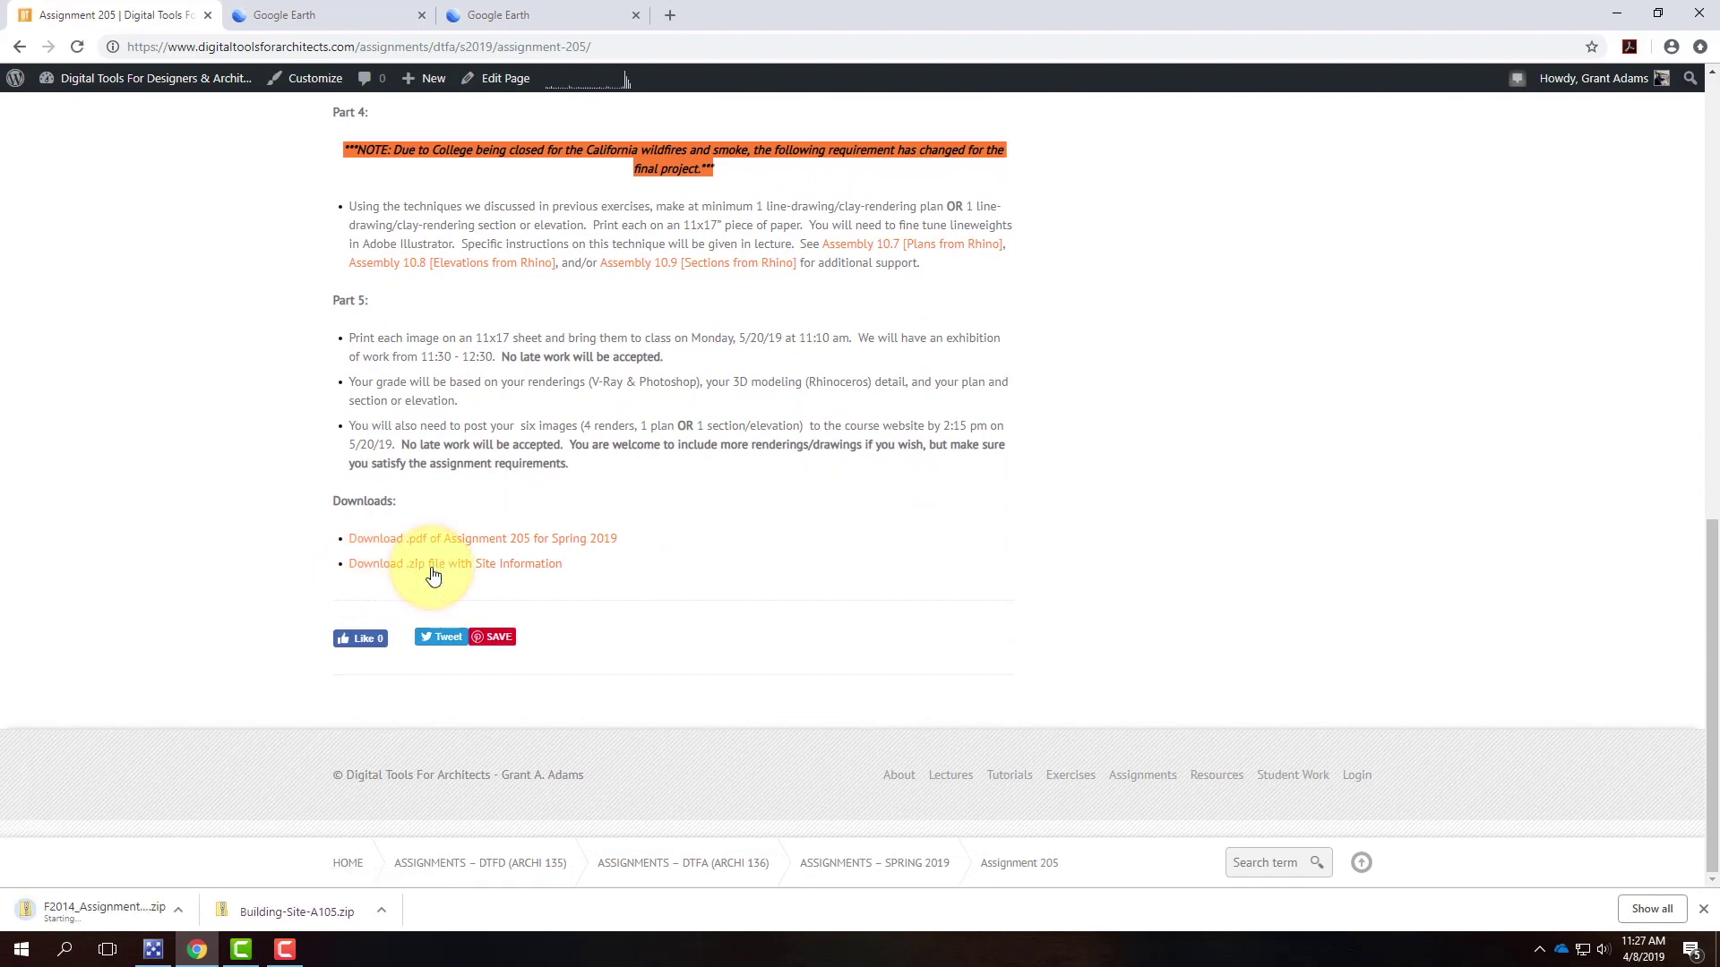
{"action": "left_click", "coordinate": [185, 909]}
Show the downloaded F2014_Assignment-205 zip in Downloads and extract all its contents
{"action": "left_click", "coordinate": [229, 851]}
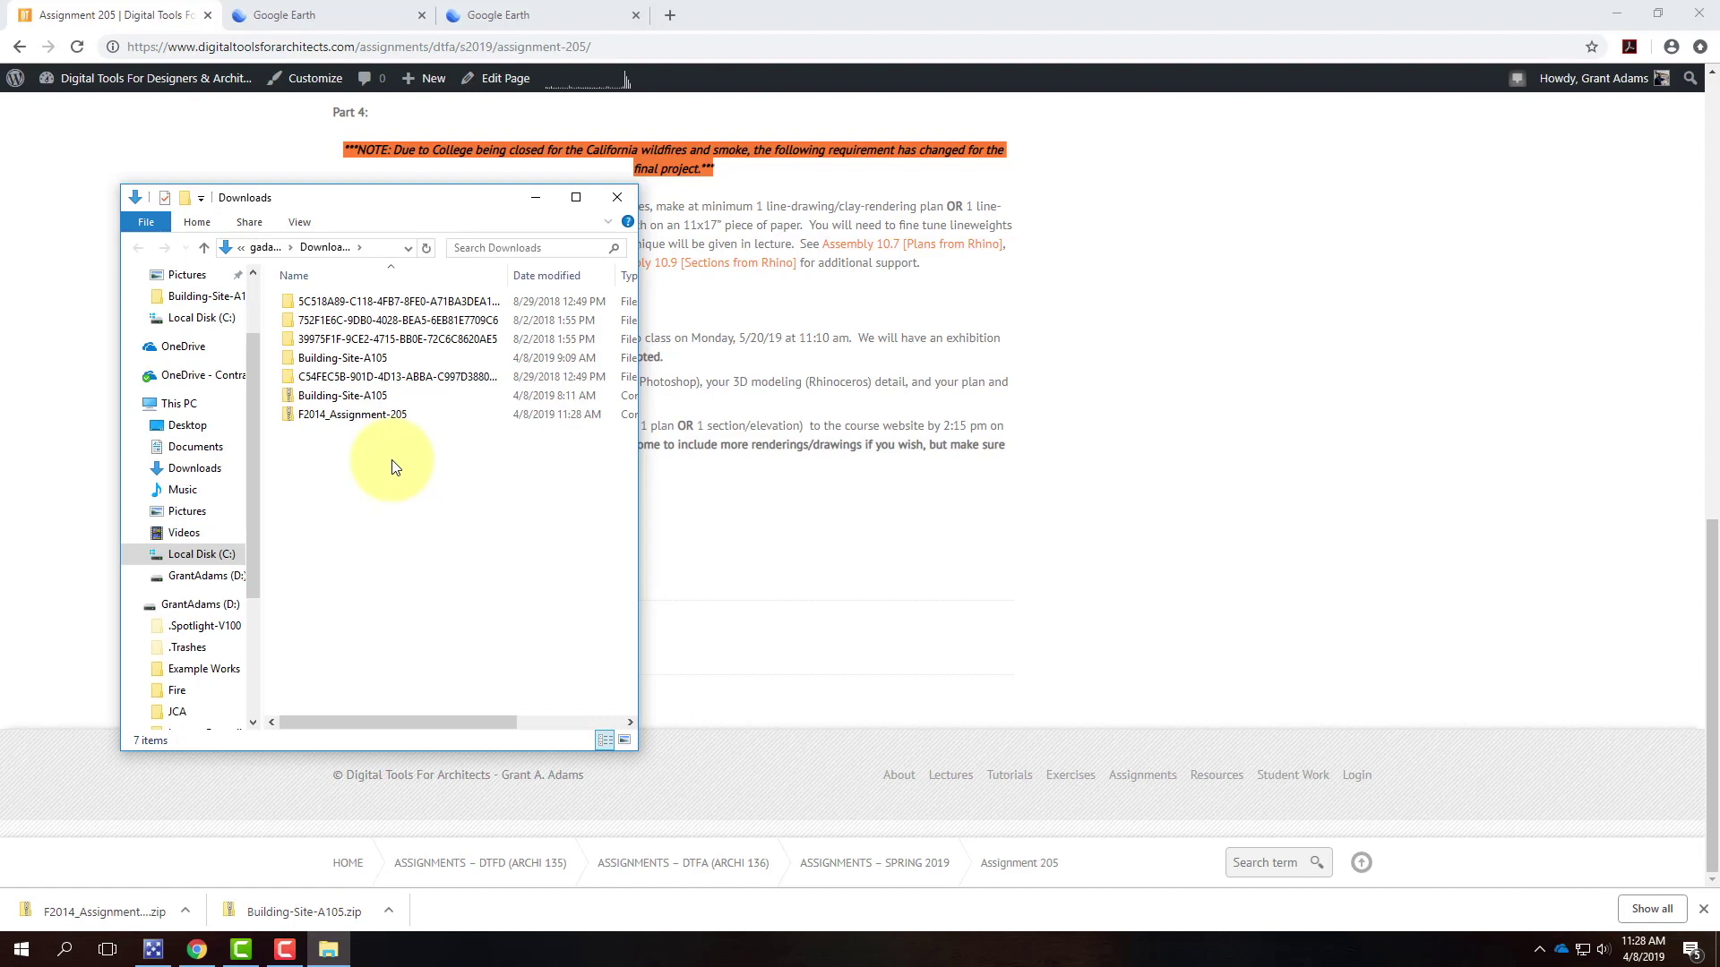
{"action": "right_click", "coordinate": [340, 419]}
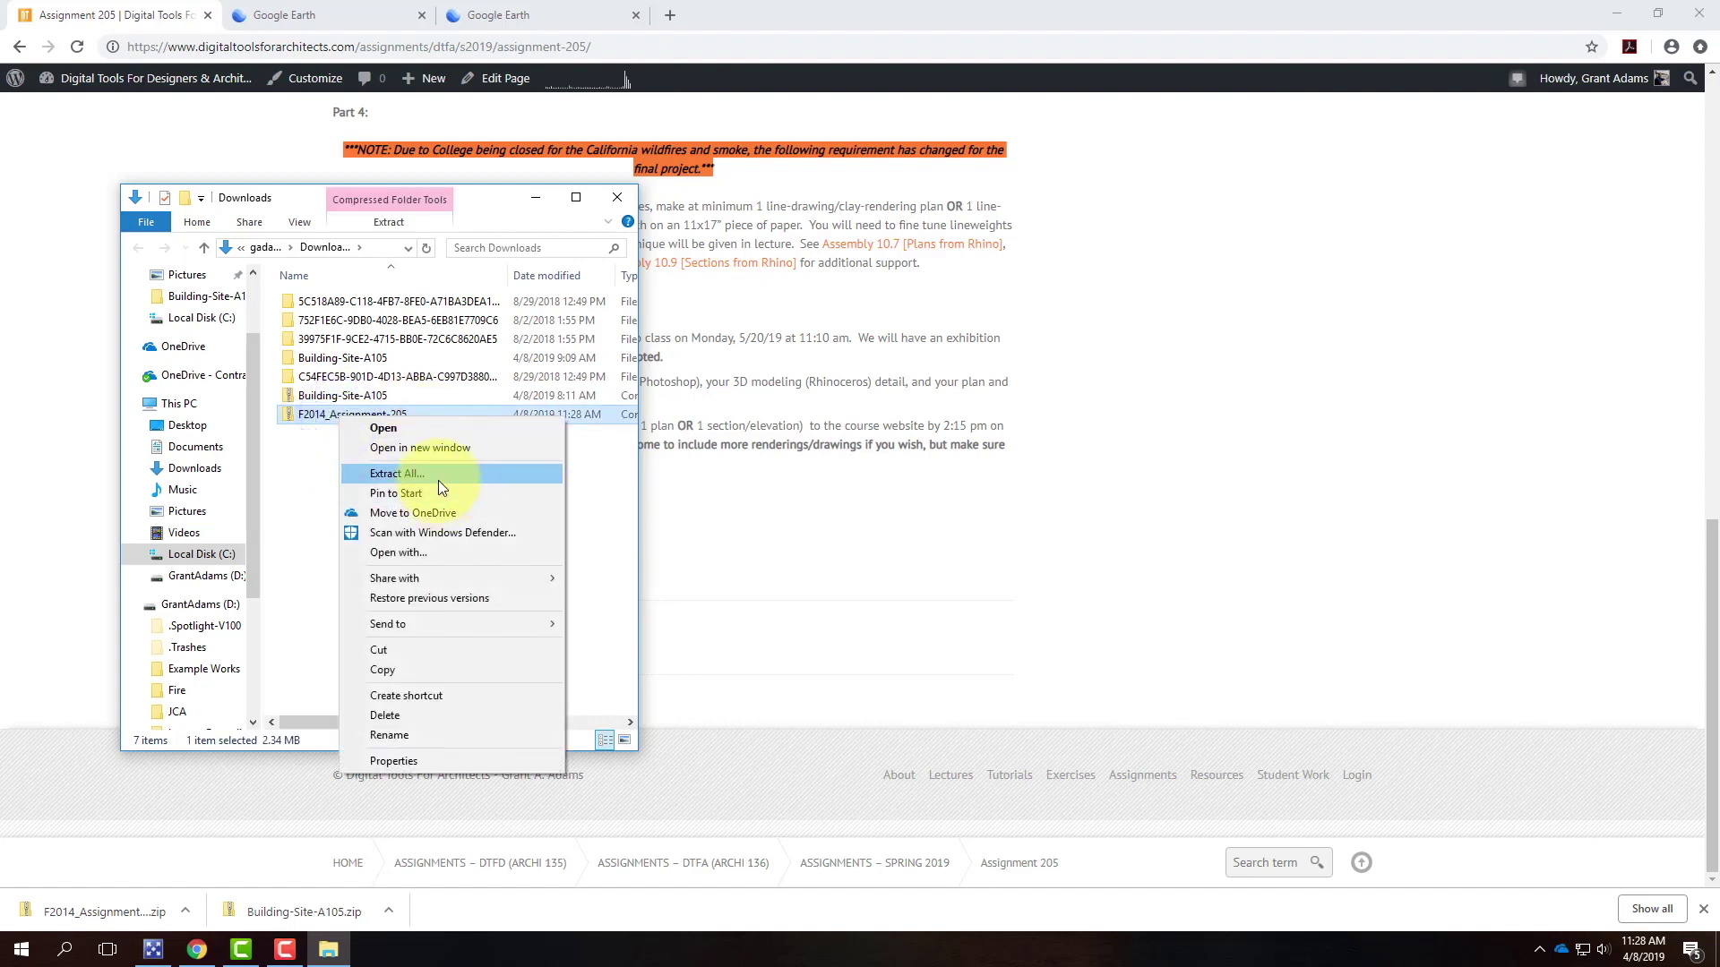
{"action": "left_click", "coordinate": [438, 477]}
{"action": "left_click", "coordinate": [1021, 647]}
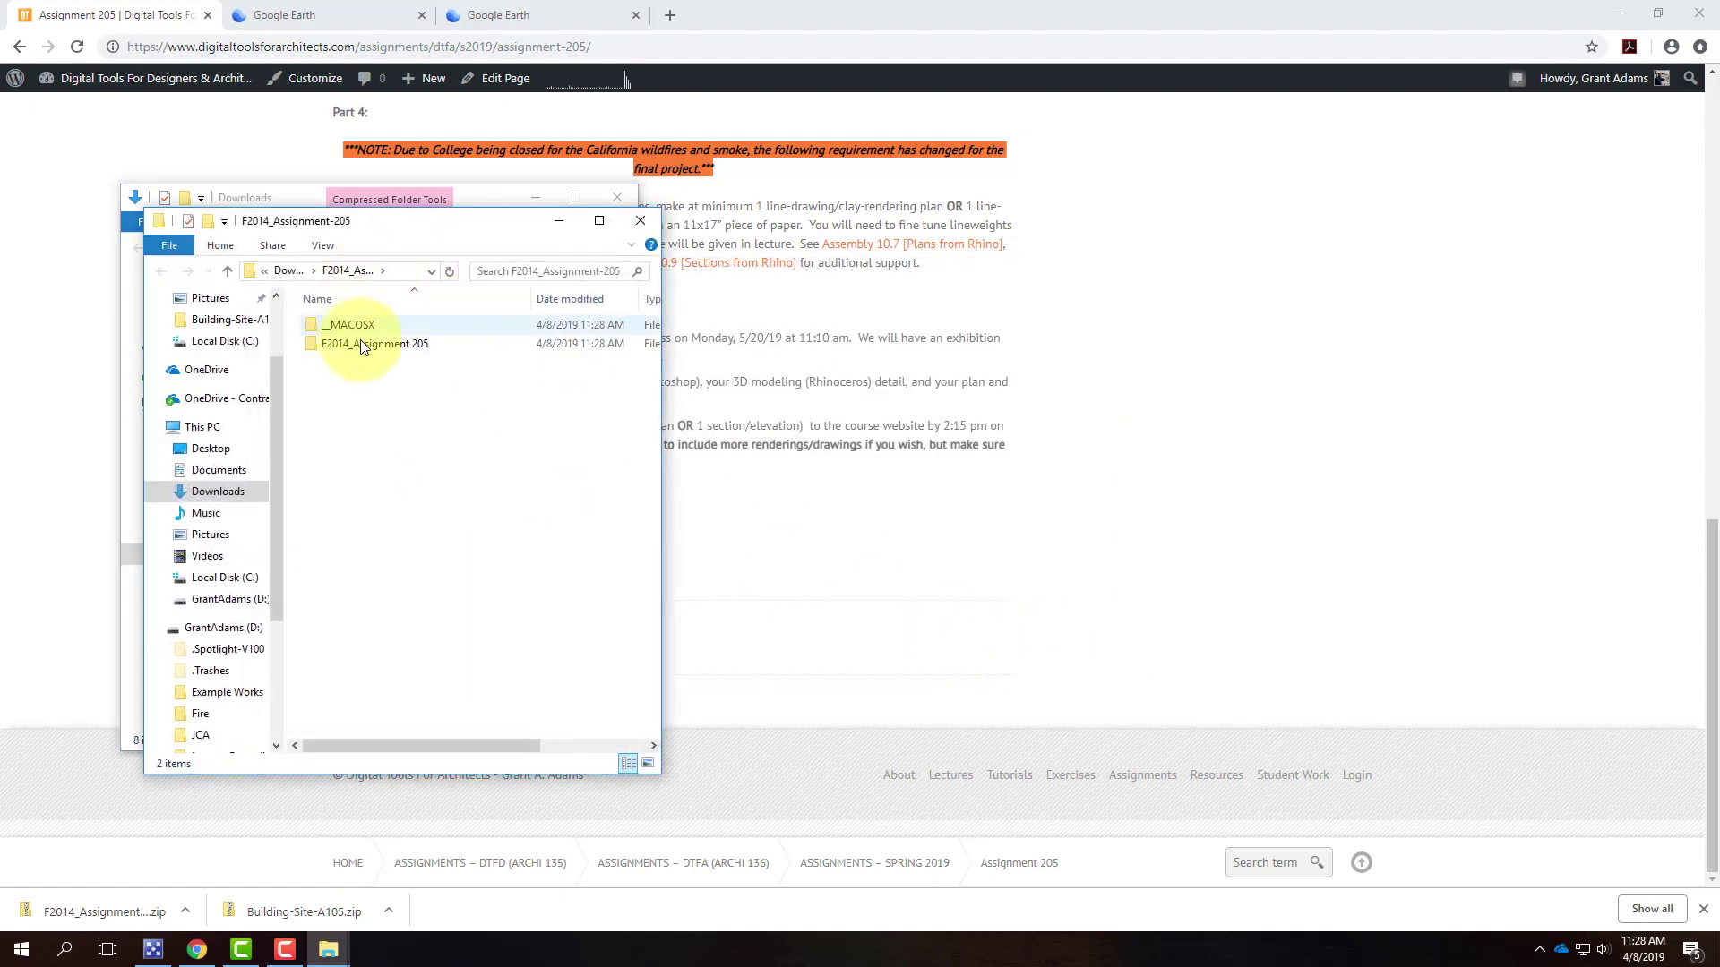
Open the F2014_Assignment 205 folder and select the Potential Building Site 02 and Site01 KML files
{"action": "double_click", "coordinate": [363, 343]}
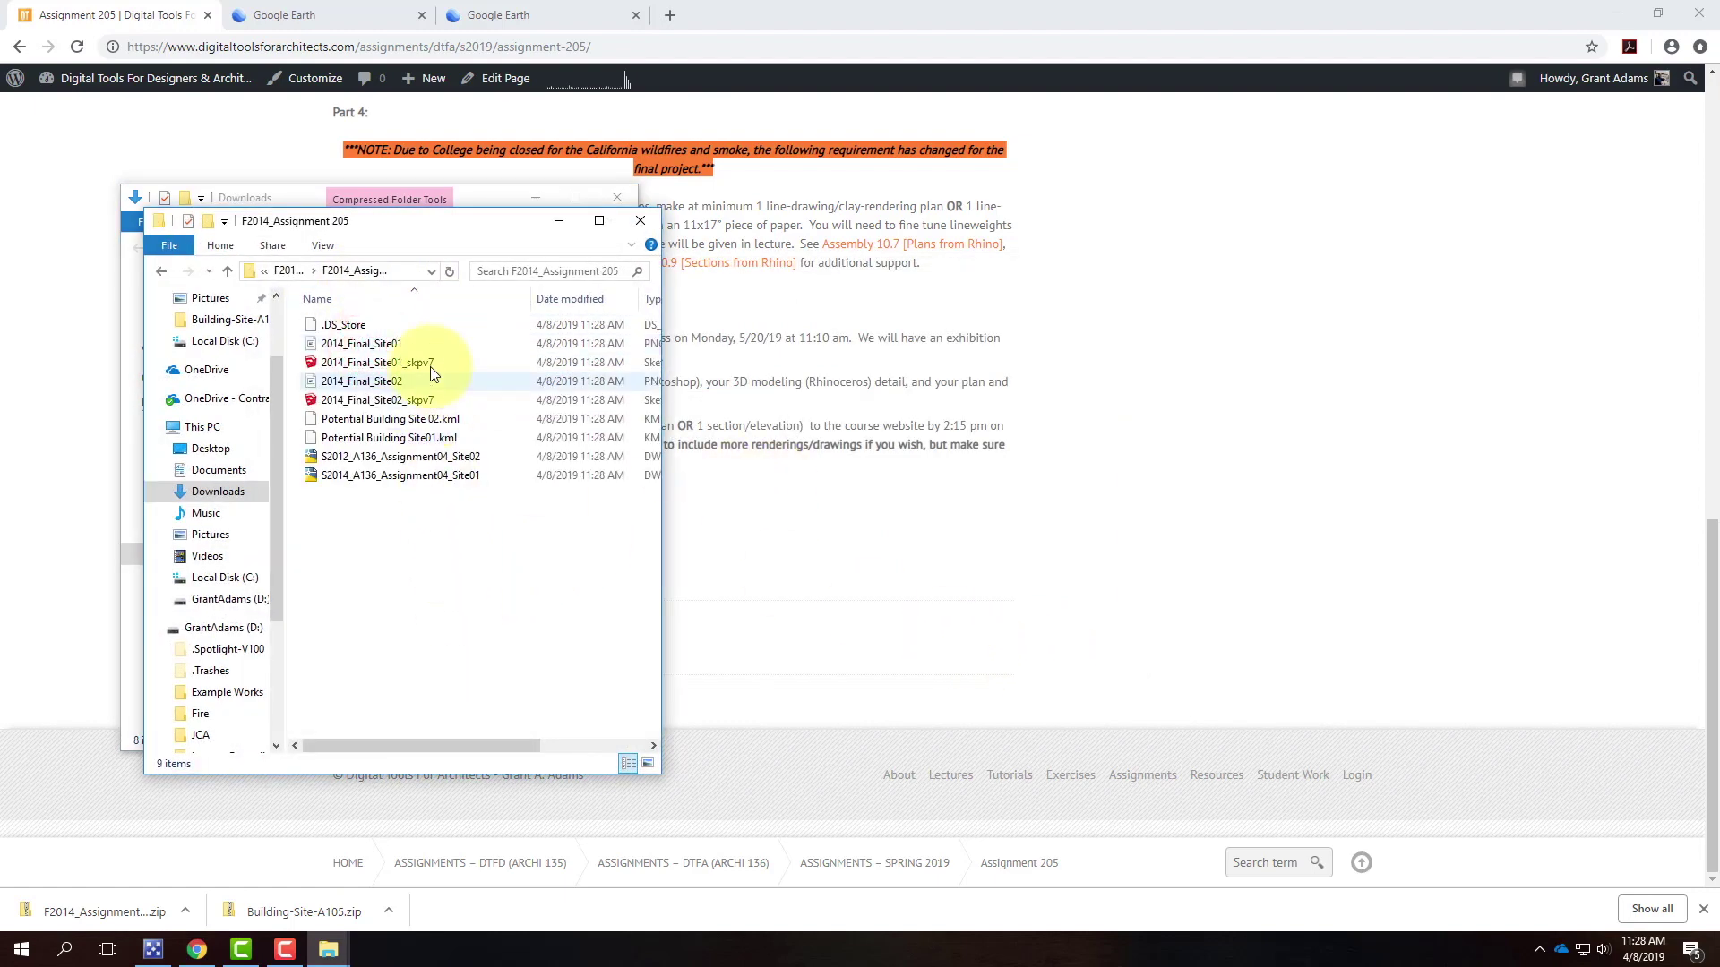
{"action": "left_click", "coordinate": [430, 369]}
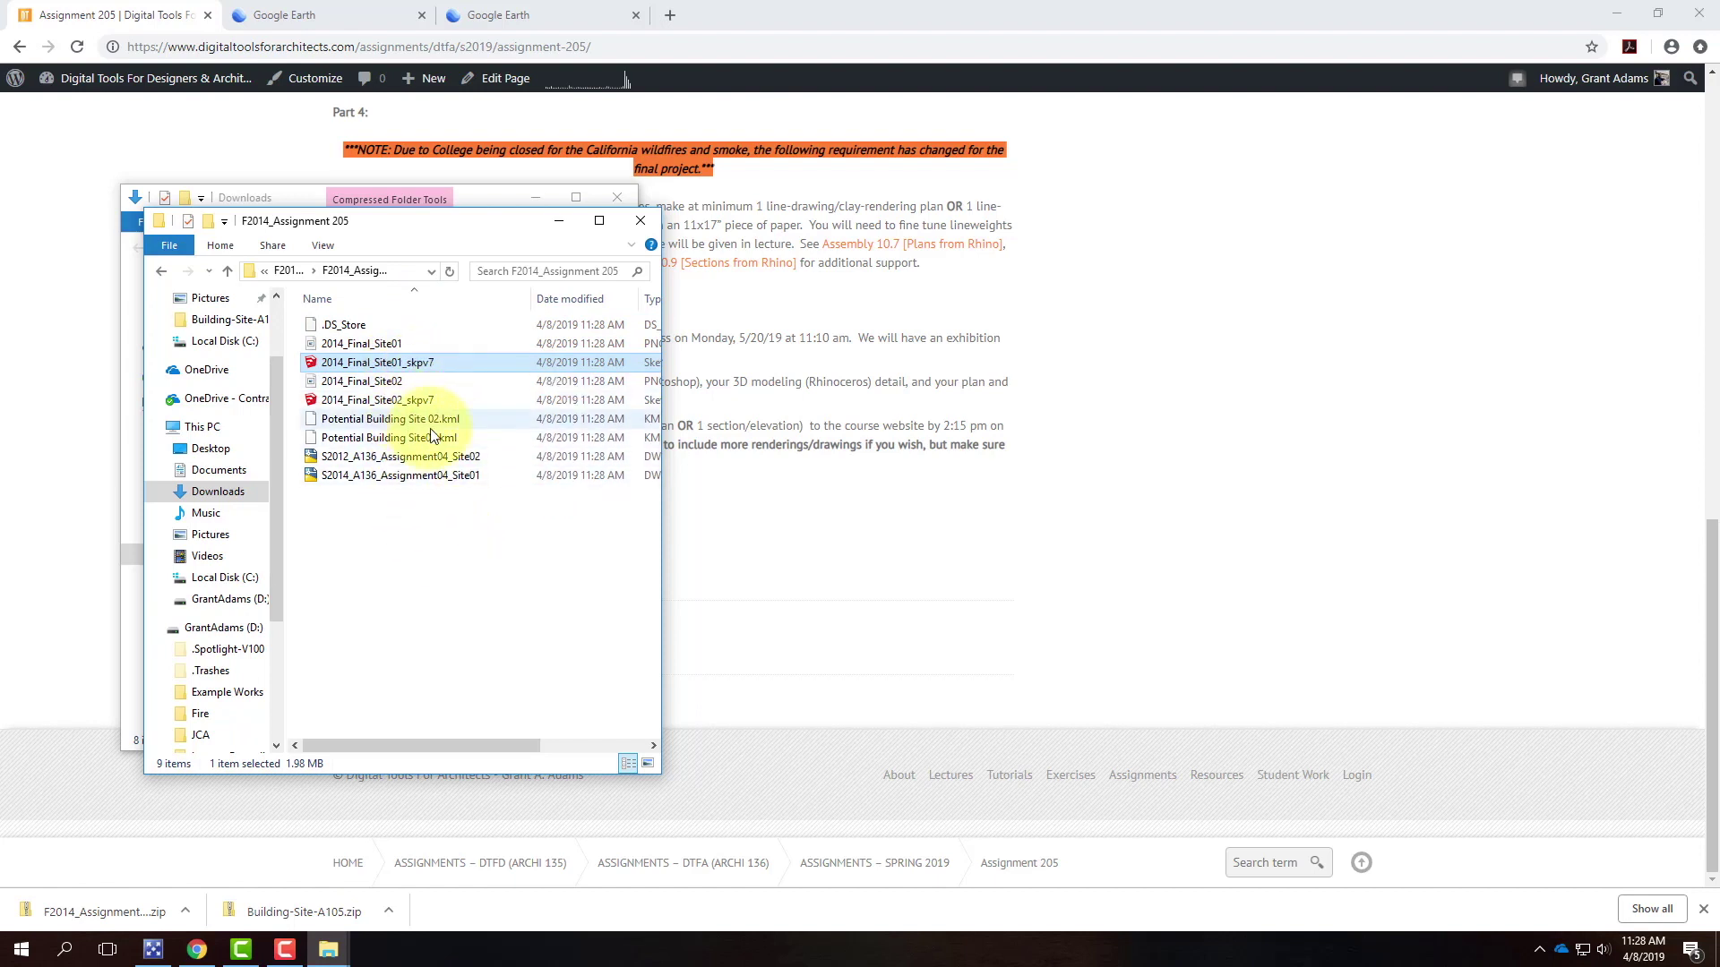
{"action": "left_click", "coordinate": [425, 421]}
{"action": "left_click", "coordinate": [434, 440]}
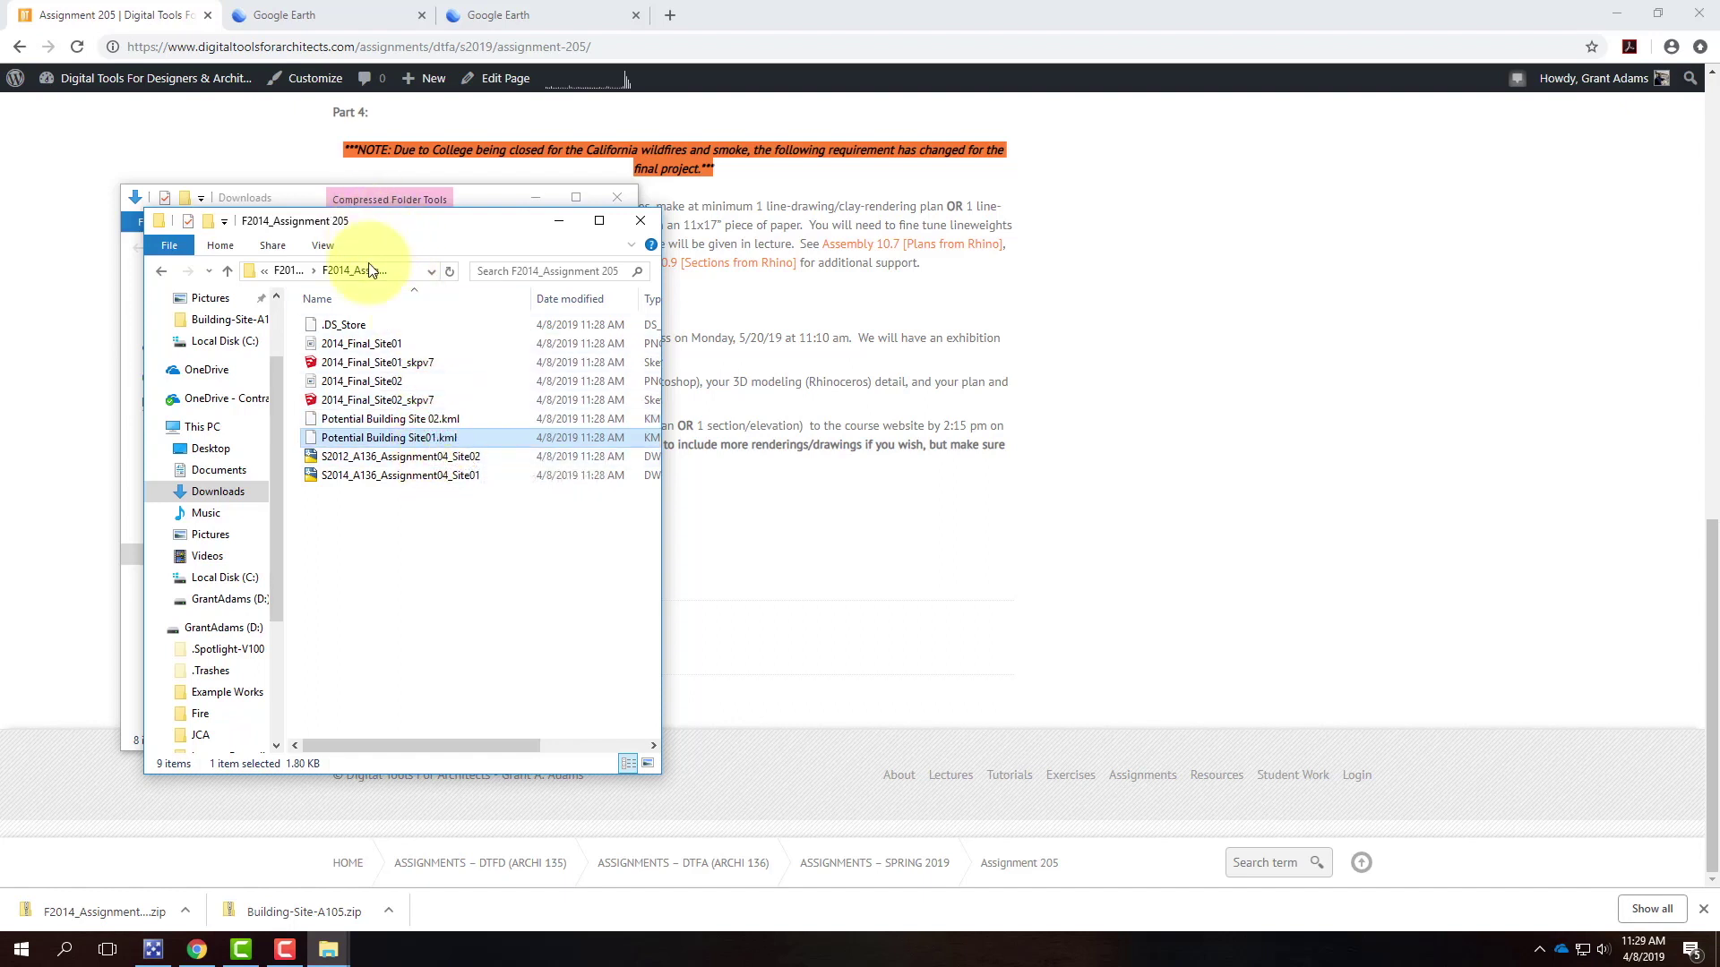
{"action": "left_click", "coordinate": [302, 16]}
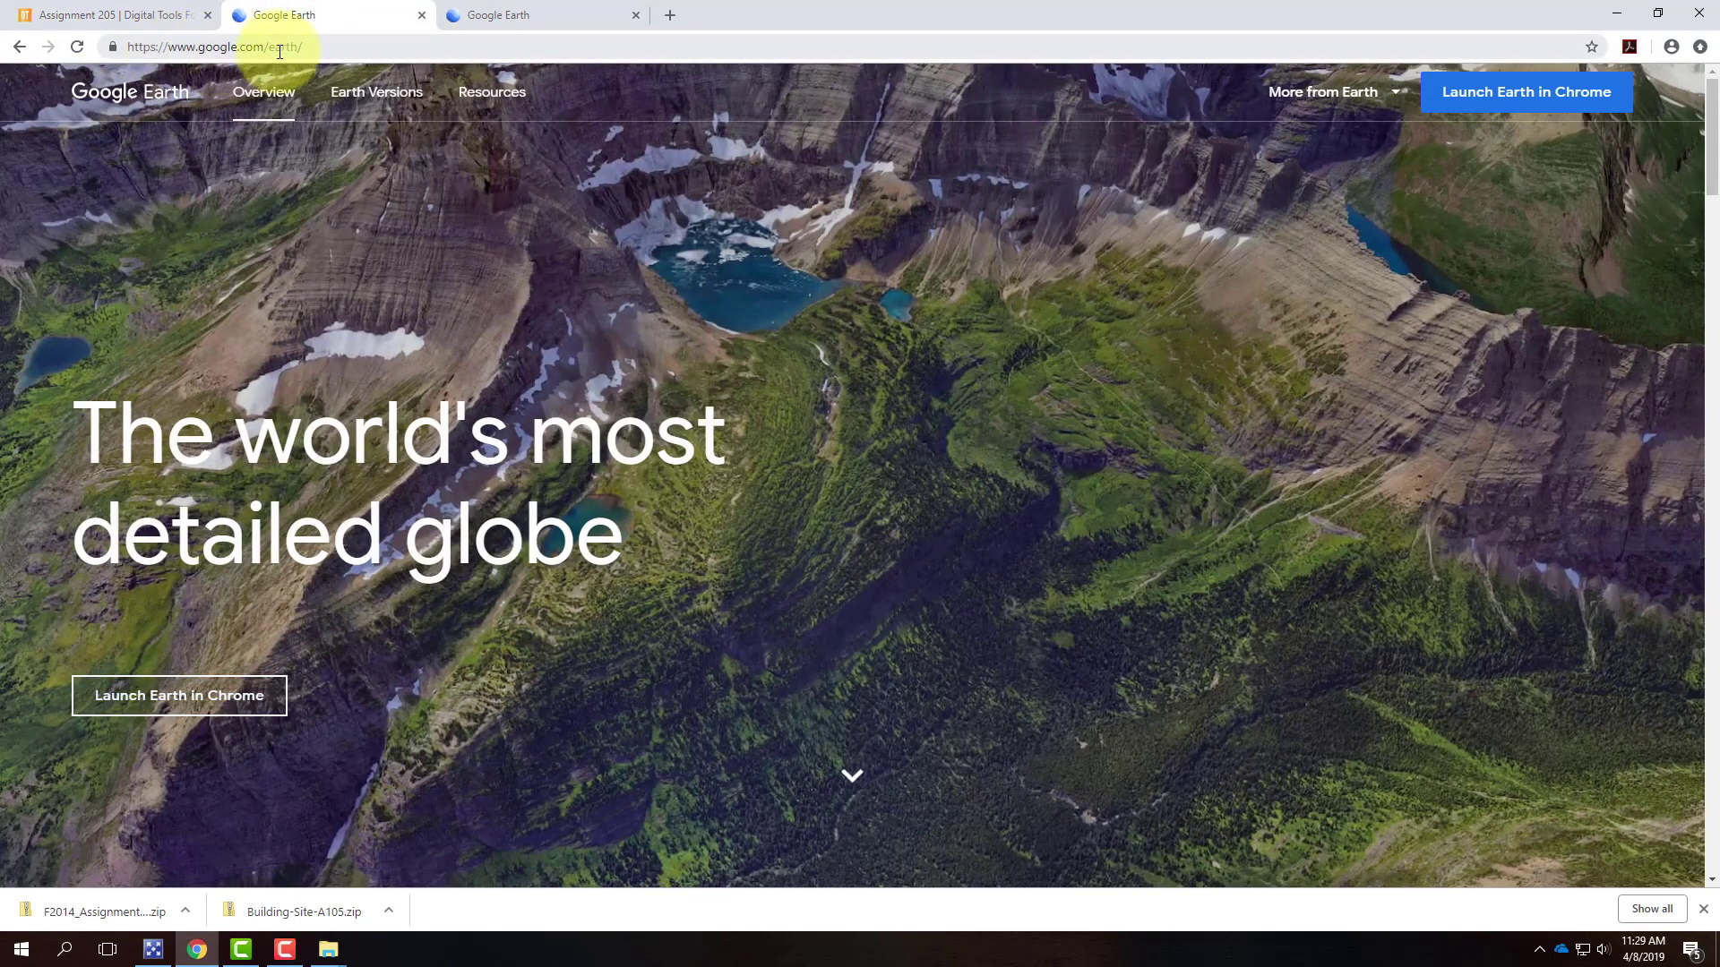
Turn on Enable KML file import in the Google Earth web app's Settings and save
{"action": "left_click", "coordinate": [525, 15]}
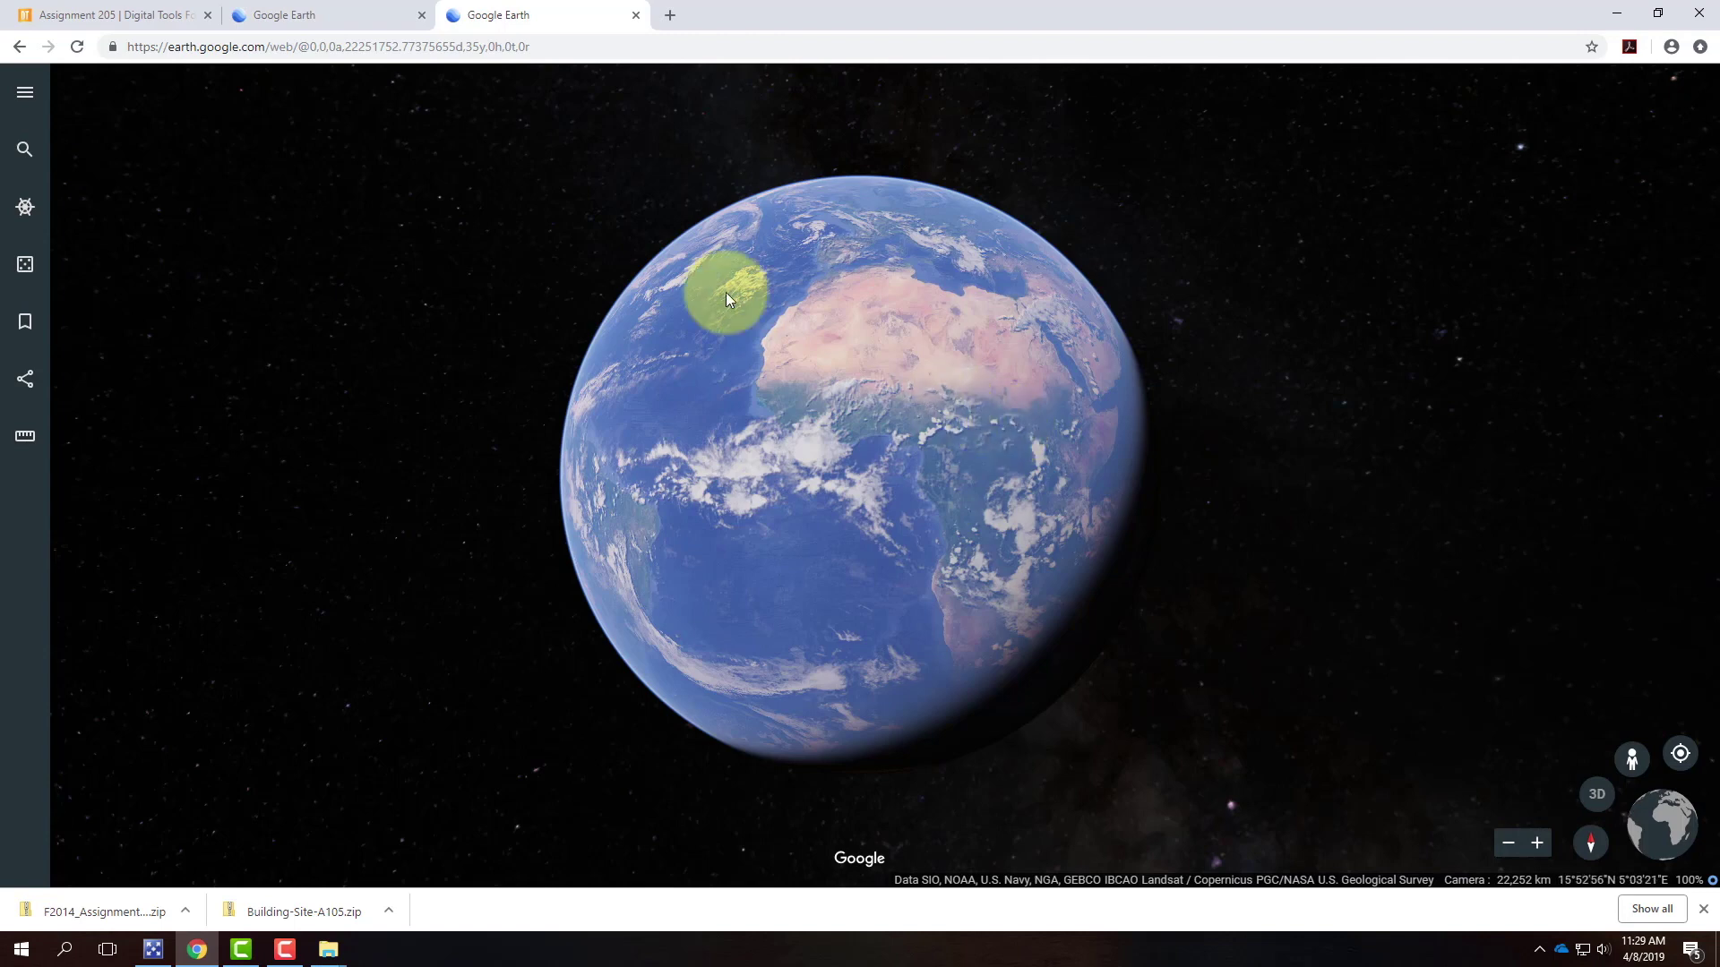
{"action": "left_click", "coordinate": [25, 97]}
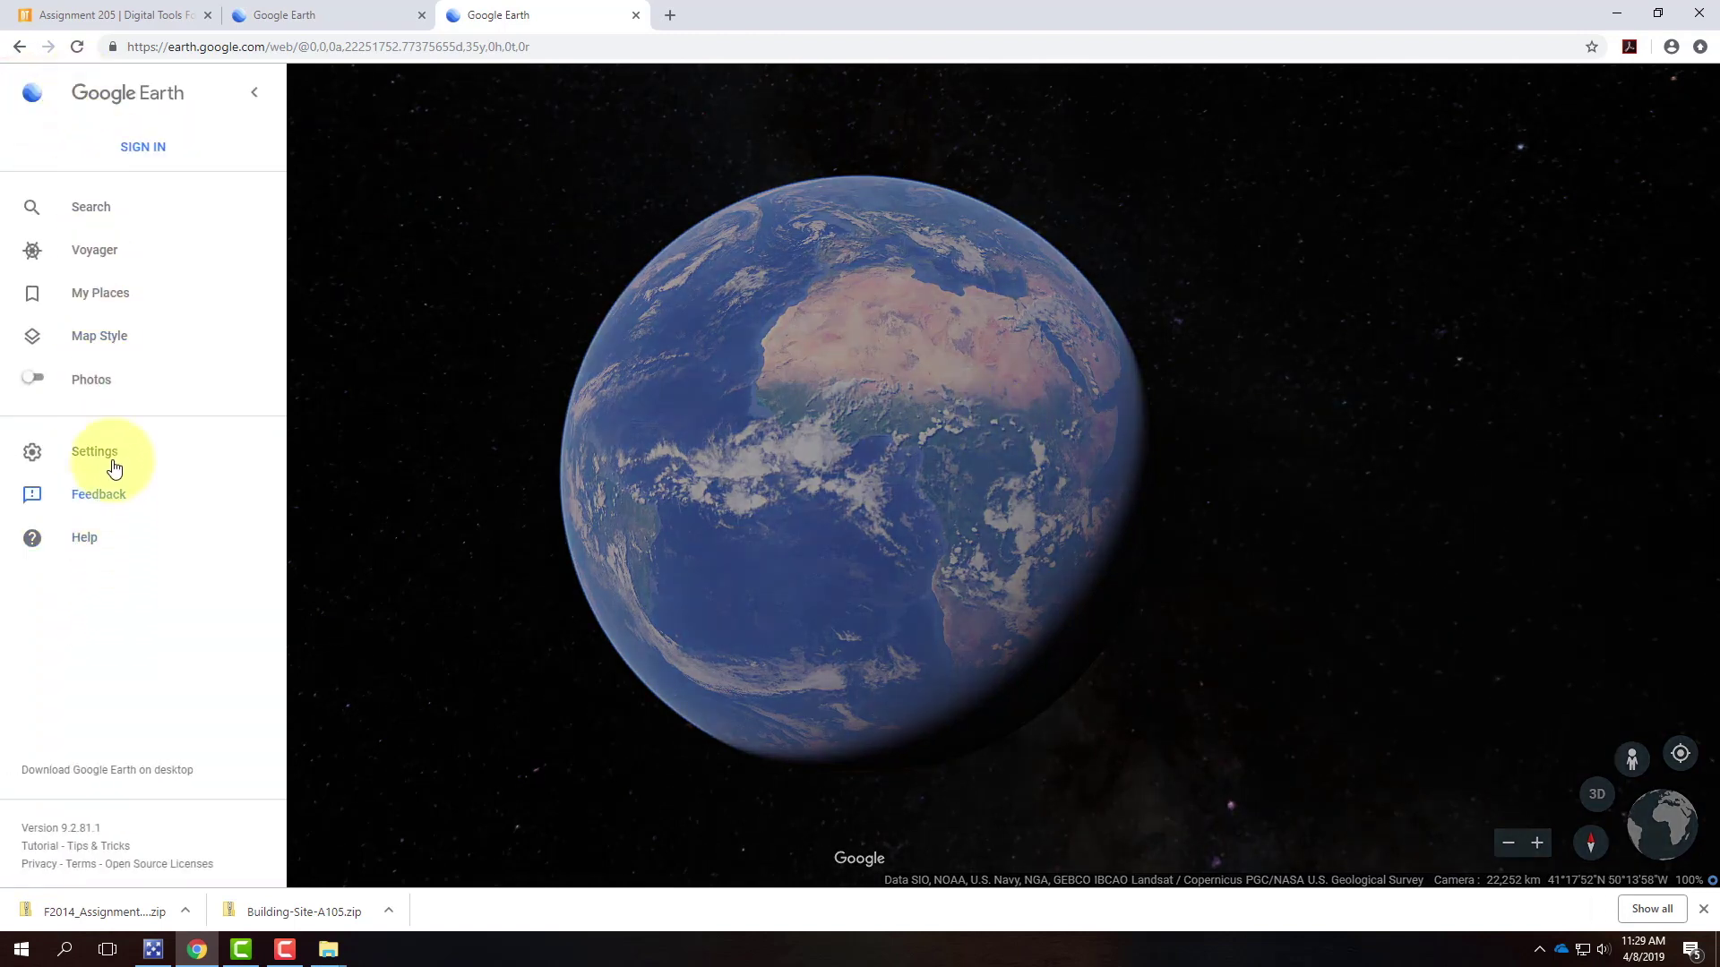
{"action": "left_click", "coordinate": [113, 454]}
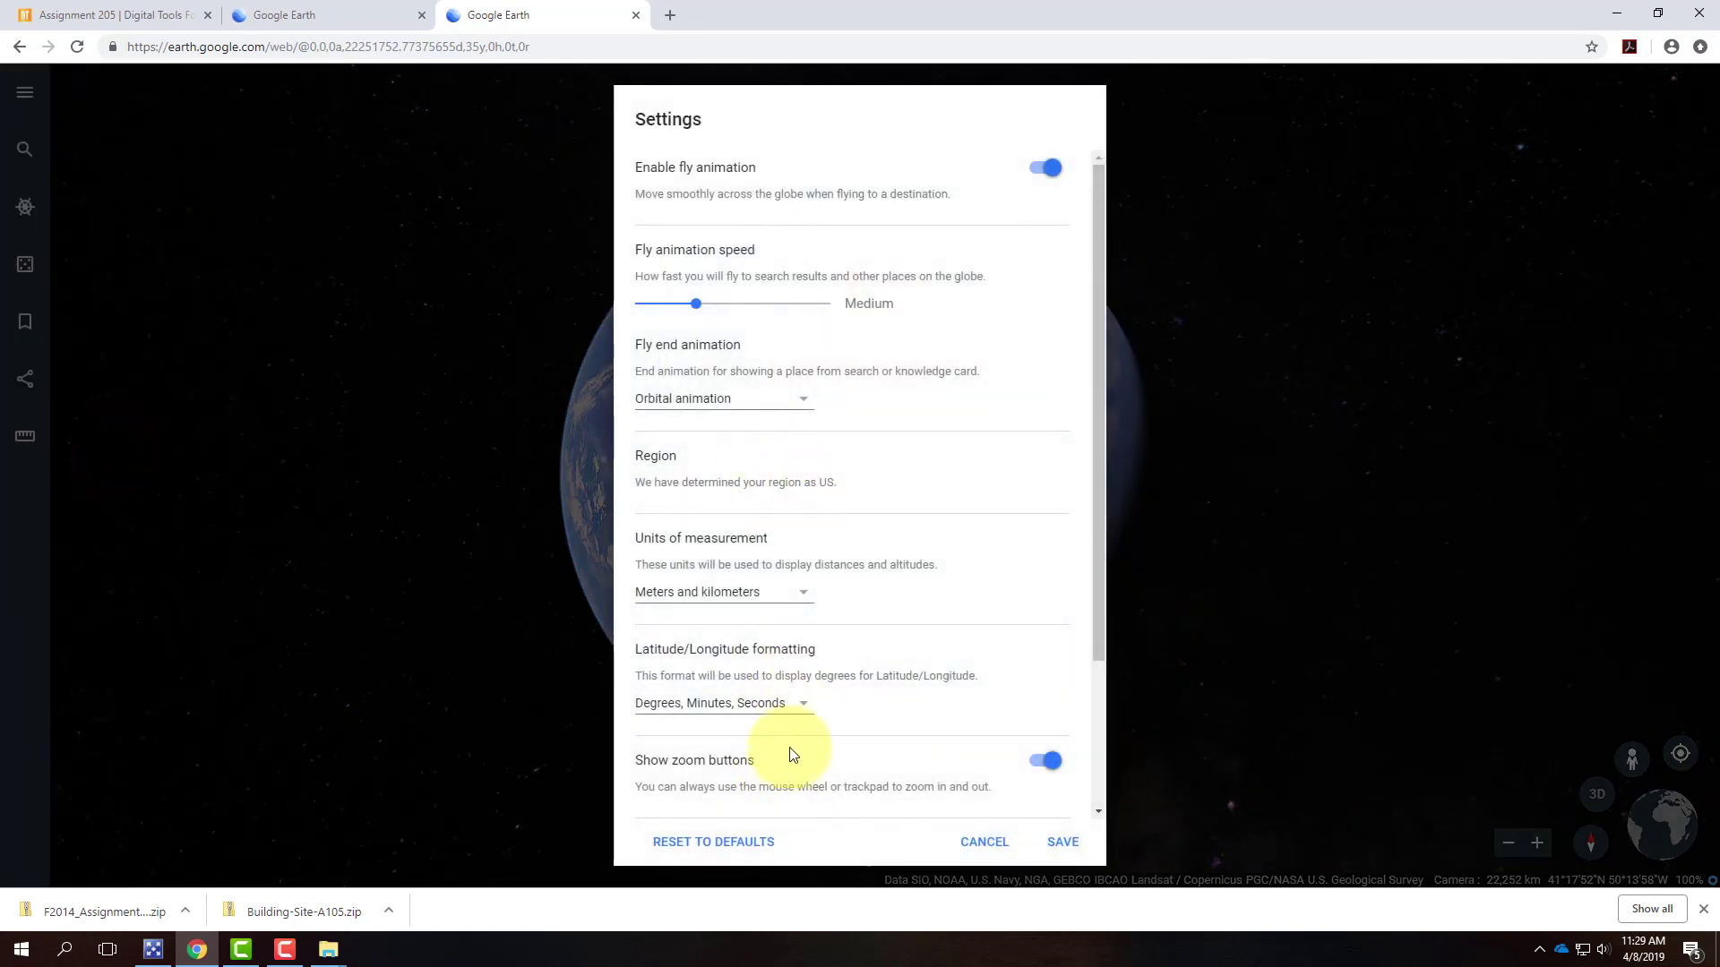
{"action": "scroll", "coordinate": [791, 755], "scroll_direction": "down", "scroll_amount": 2}
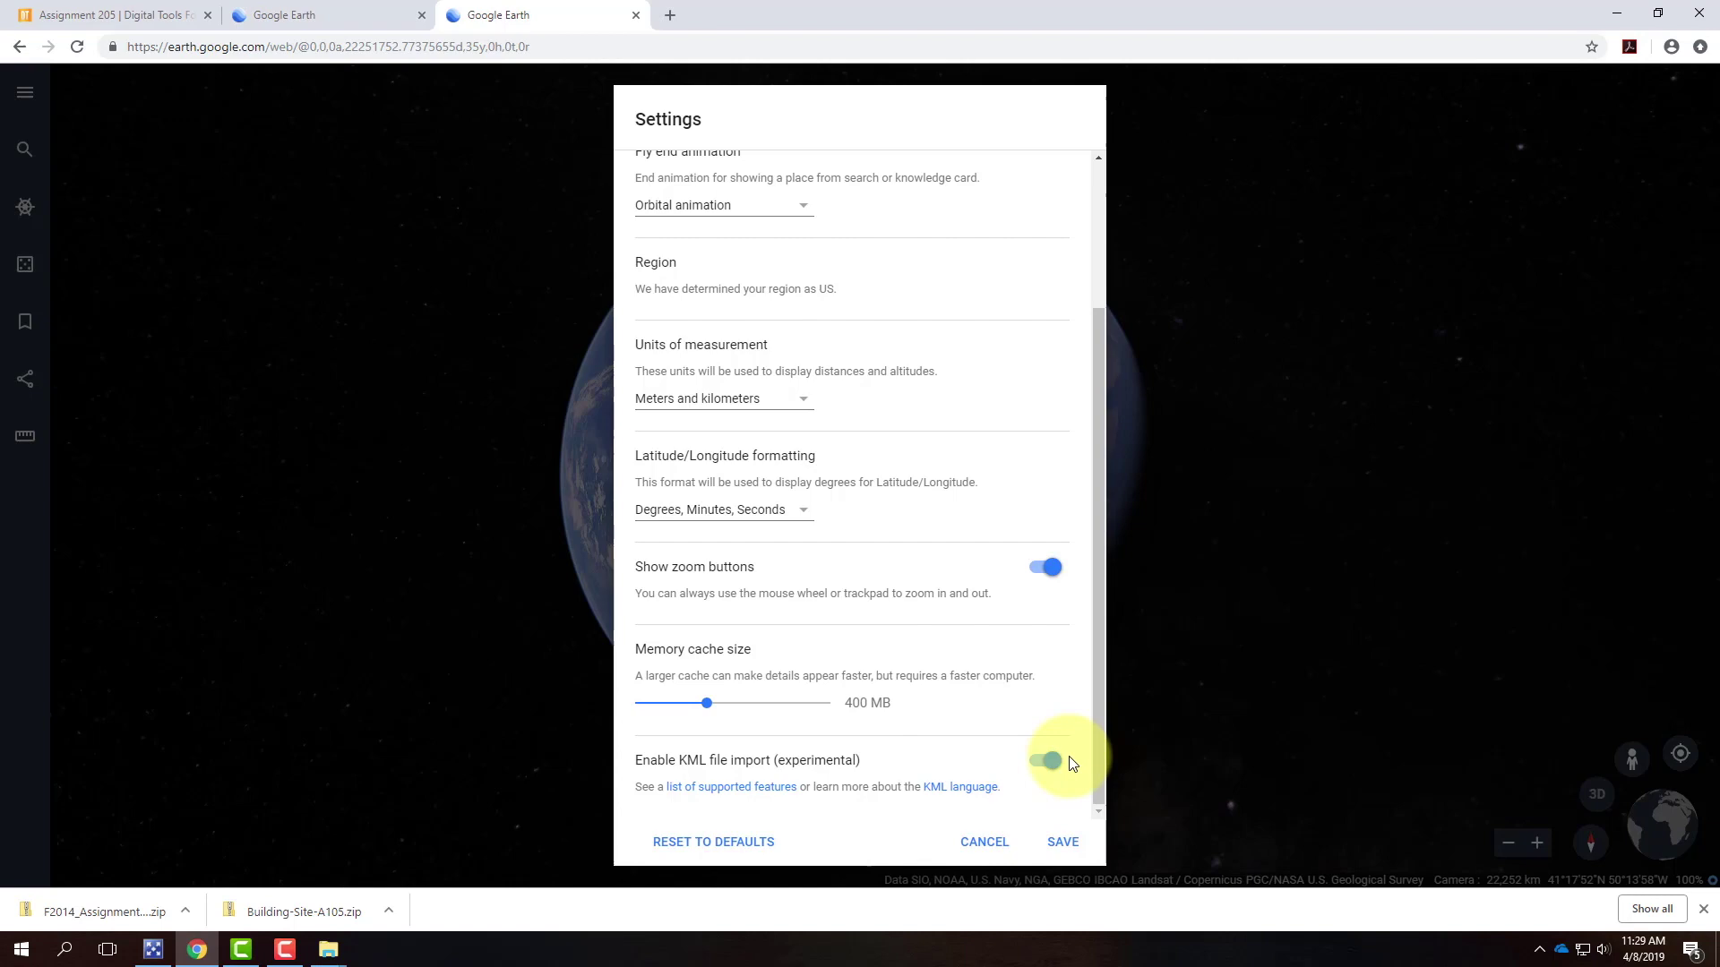
{"action": "left_click", "coordinate": [1060, 842]}
{"action": "left_click", "coordinate": [25, 150]}
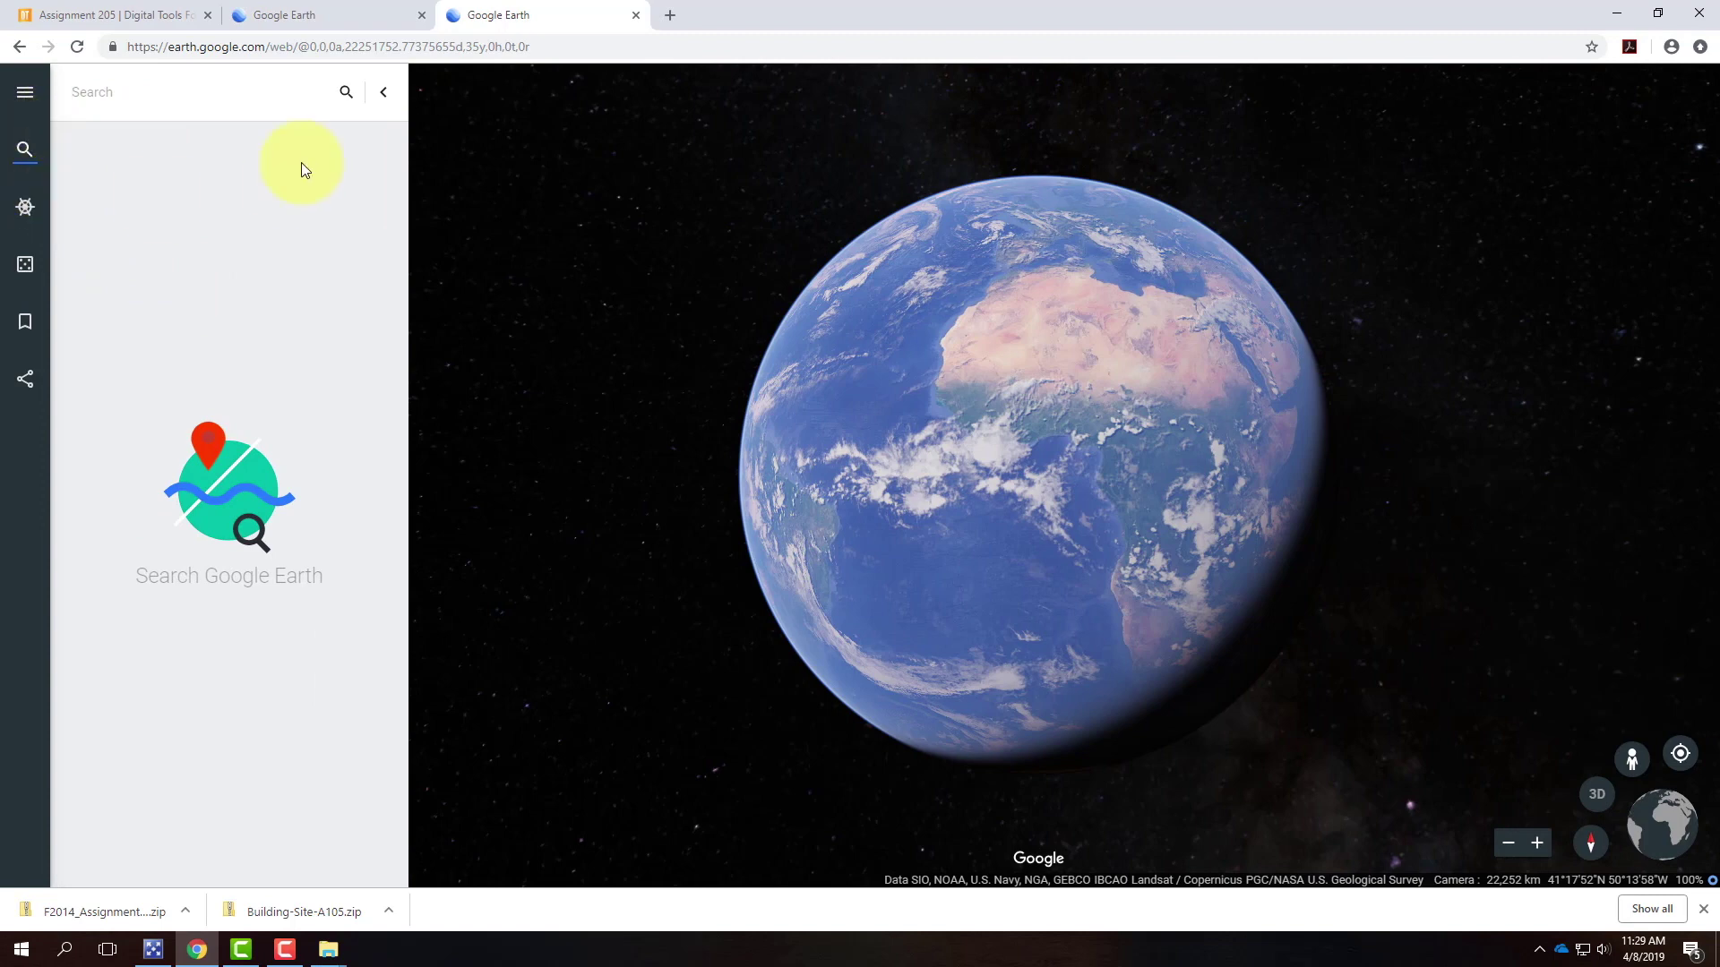
Close the search and share-link panels, then open My Places to show the KML import options
{"action": "left_click", "coordinate": [380, 93]}
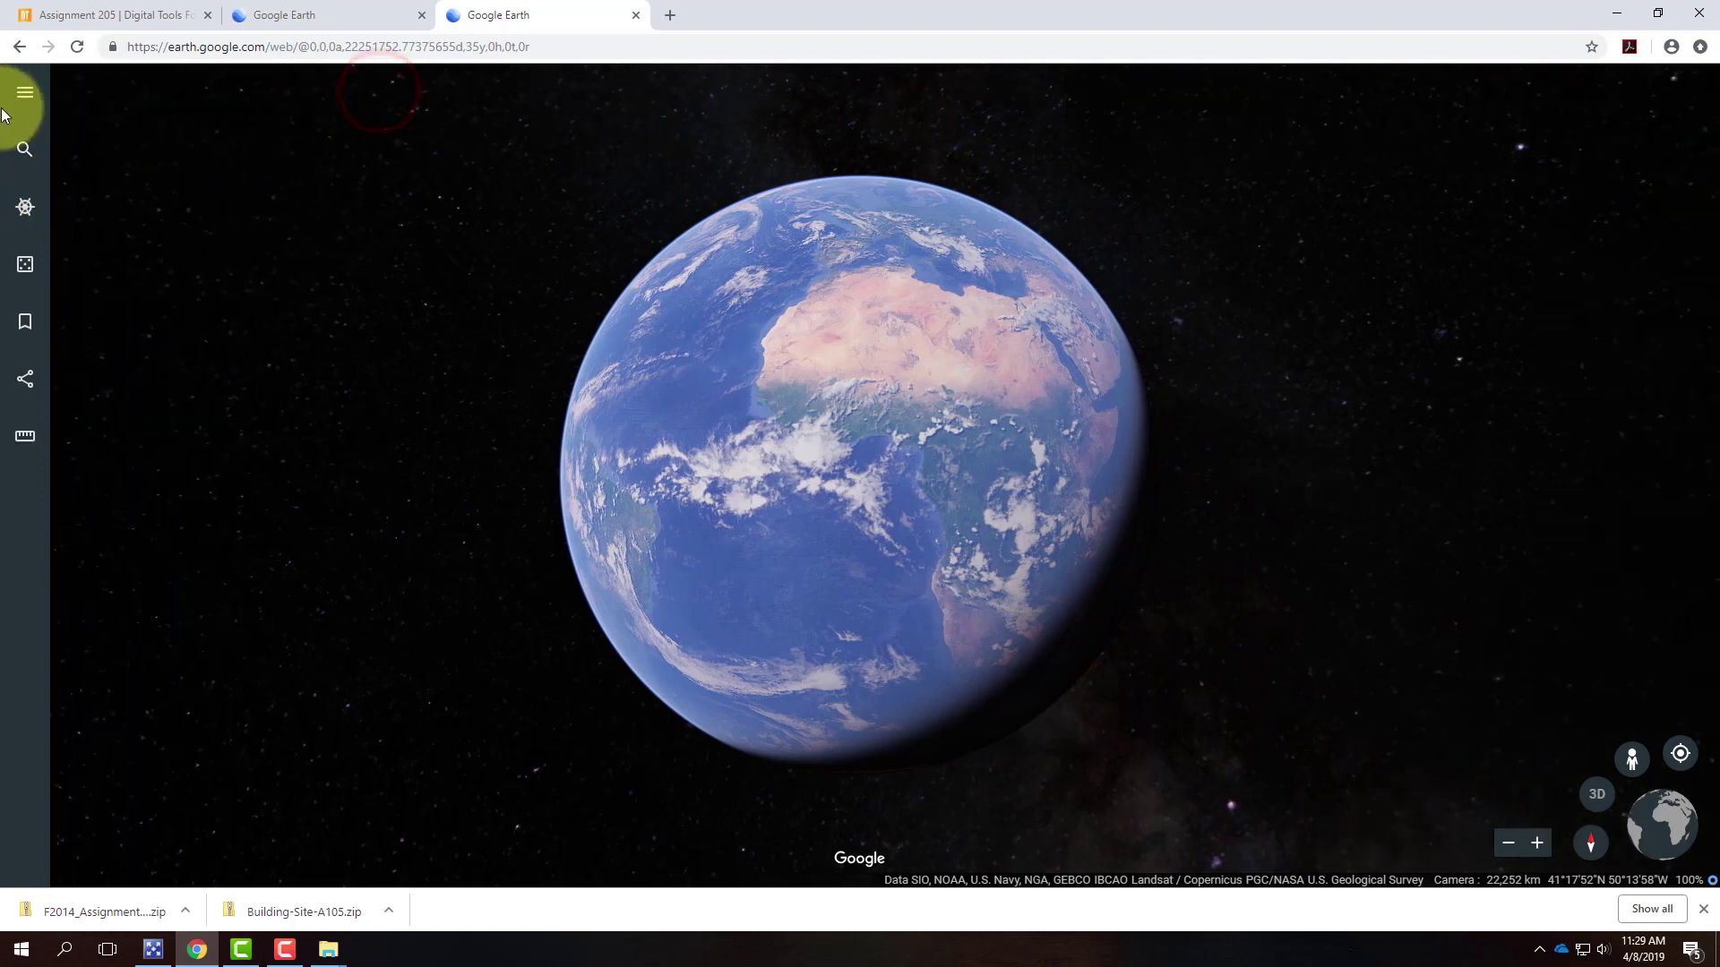
{"action": "left_click", "coordinate": [25, 437]}
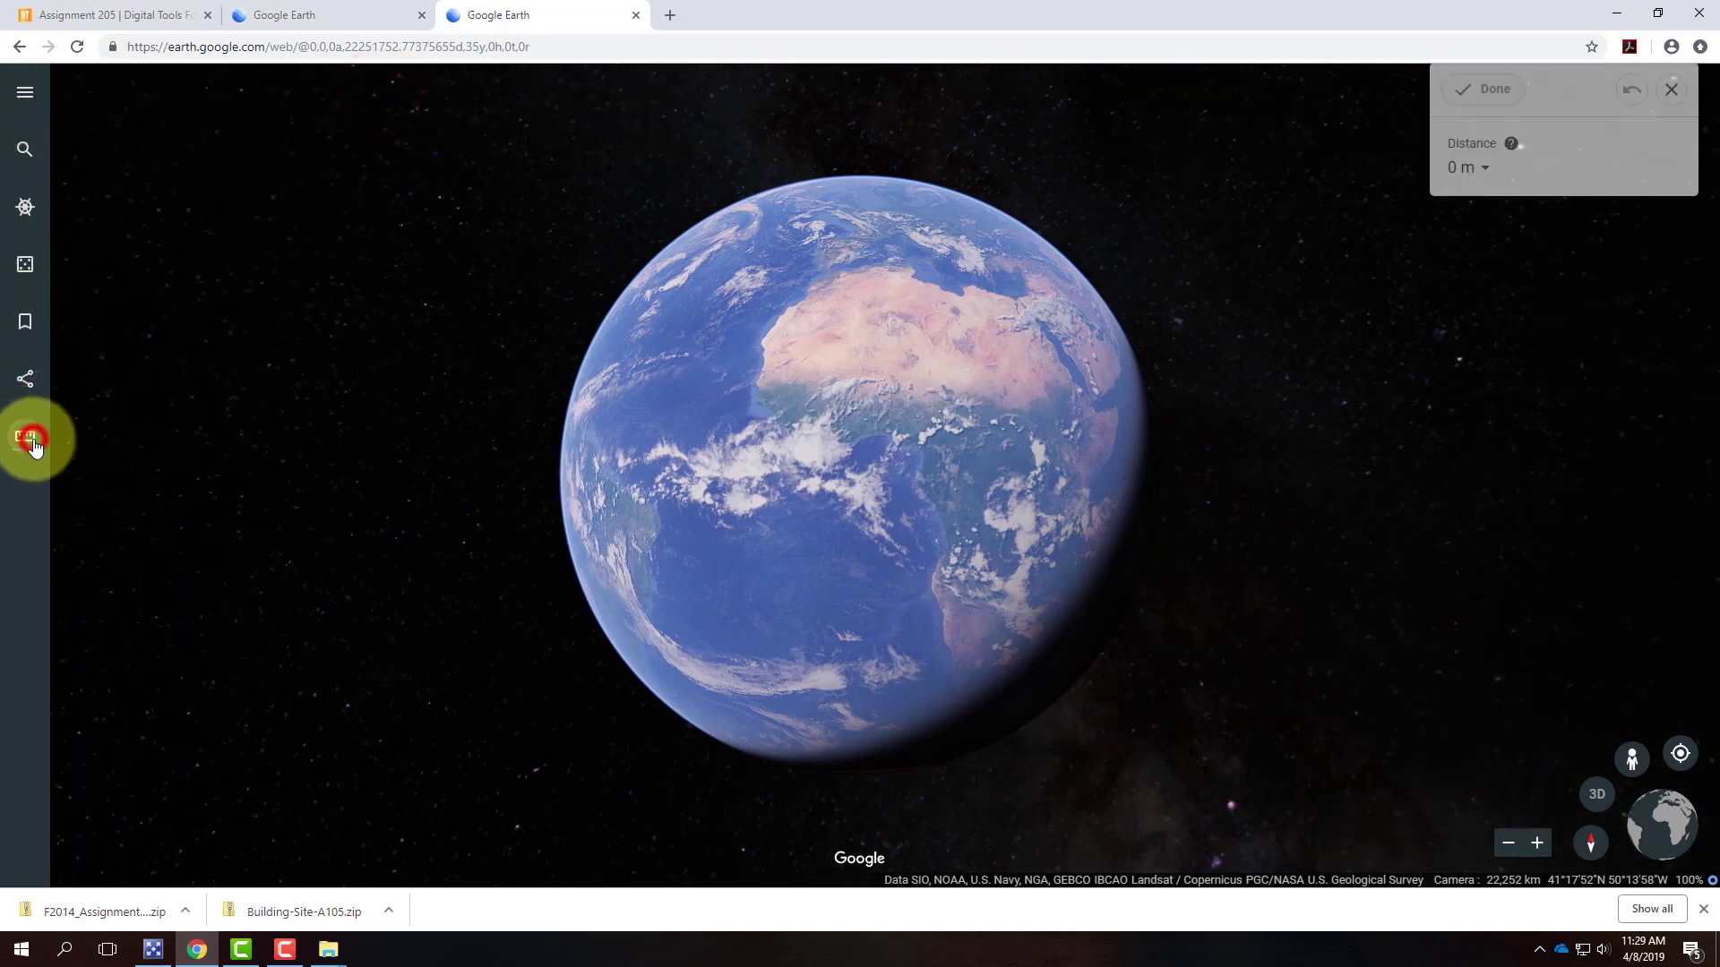
{"action": "left_click", "coordinate": [25, 379]}
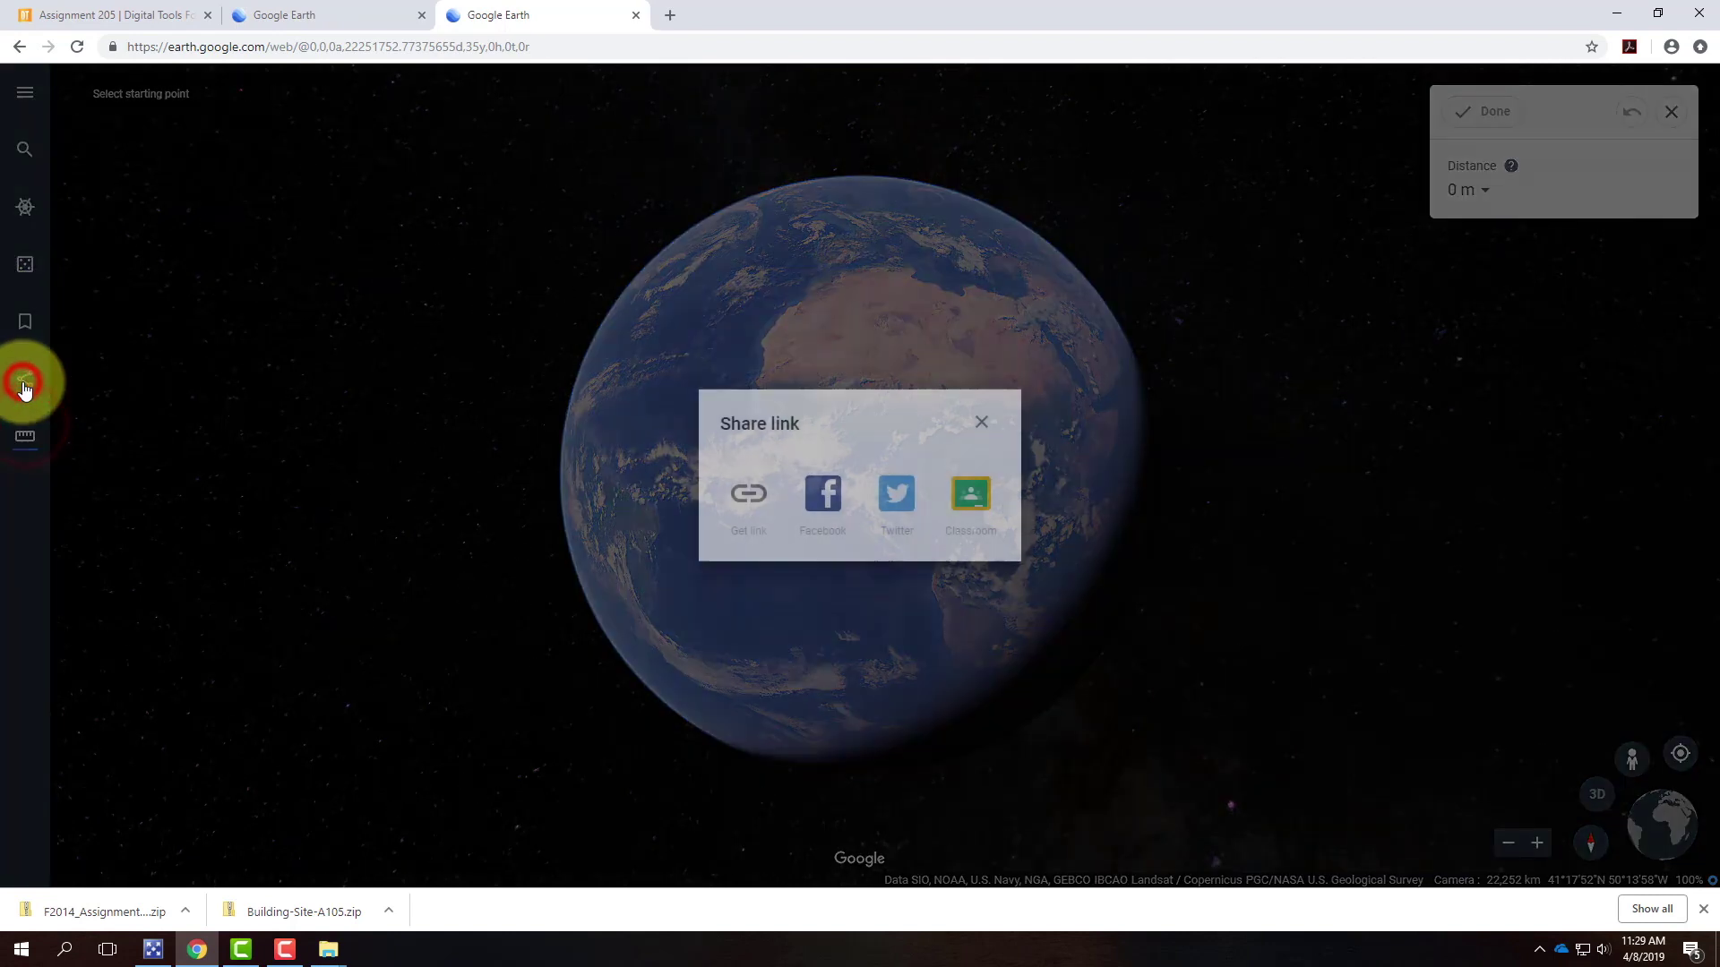
{"action": "left_click", "coordinate": [981, 423]}
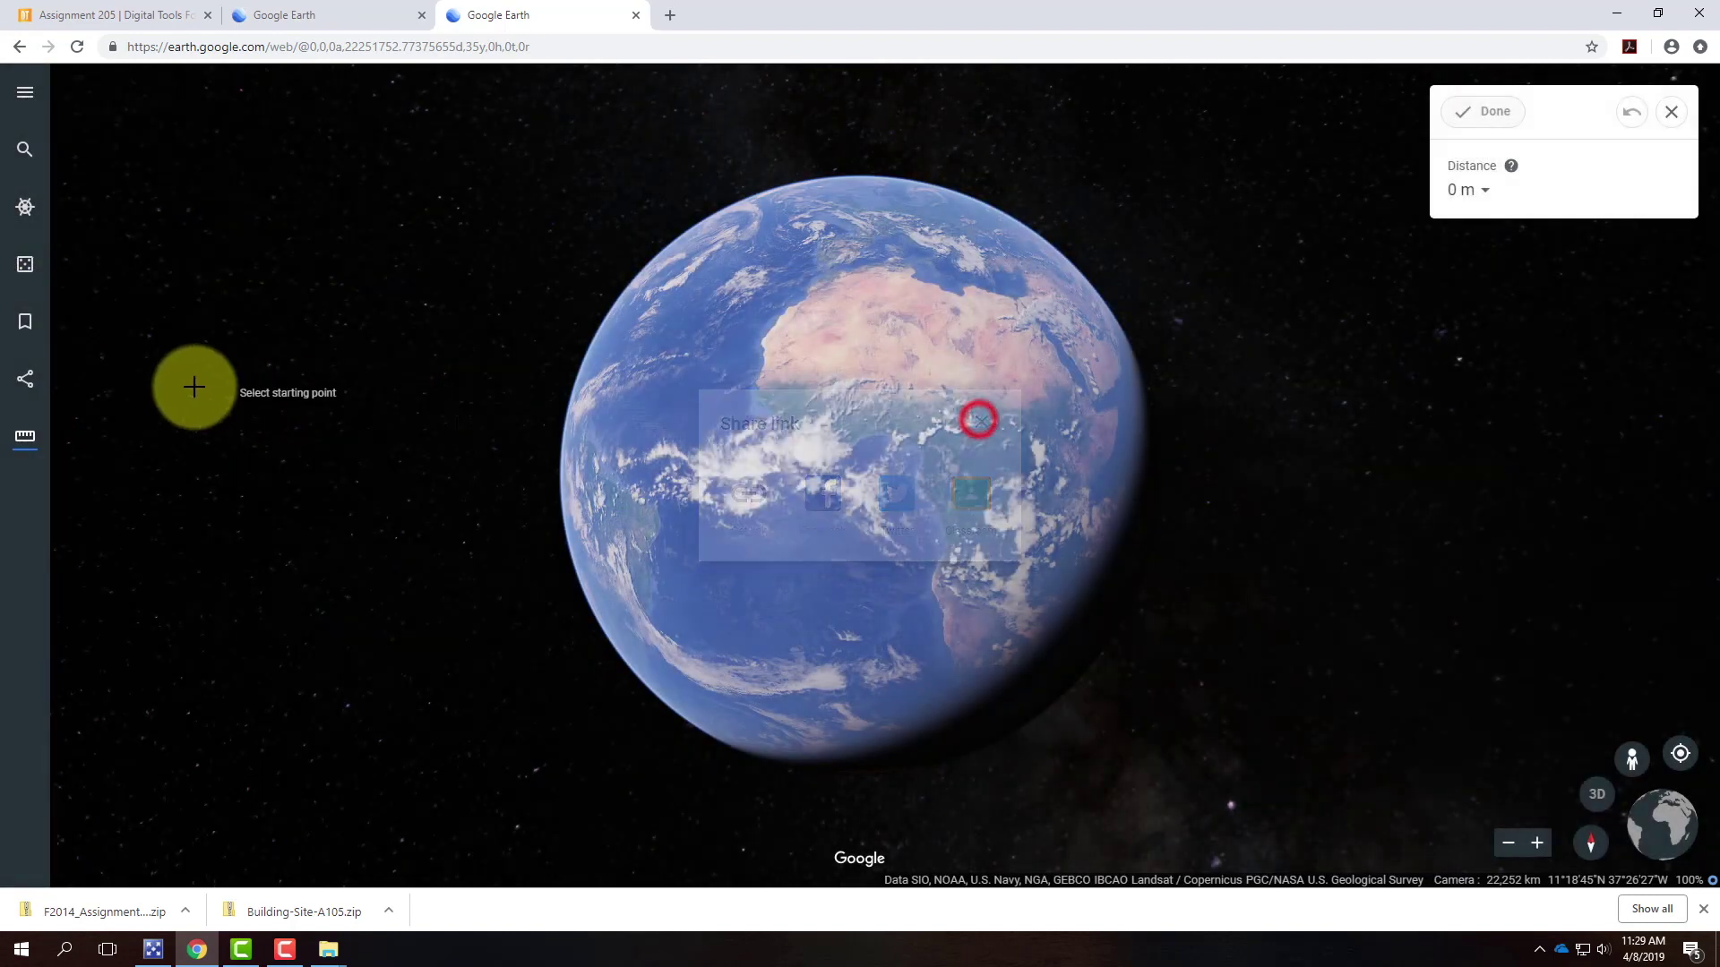
{"action": "left_click", "coordinate": [27, 324]}
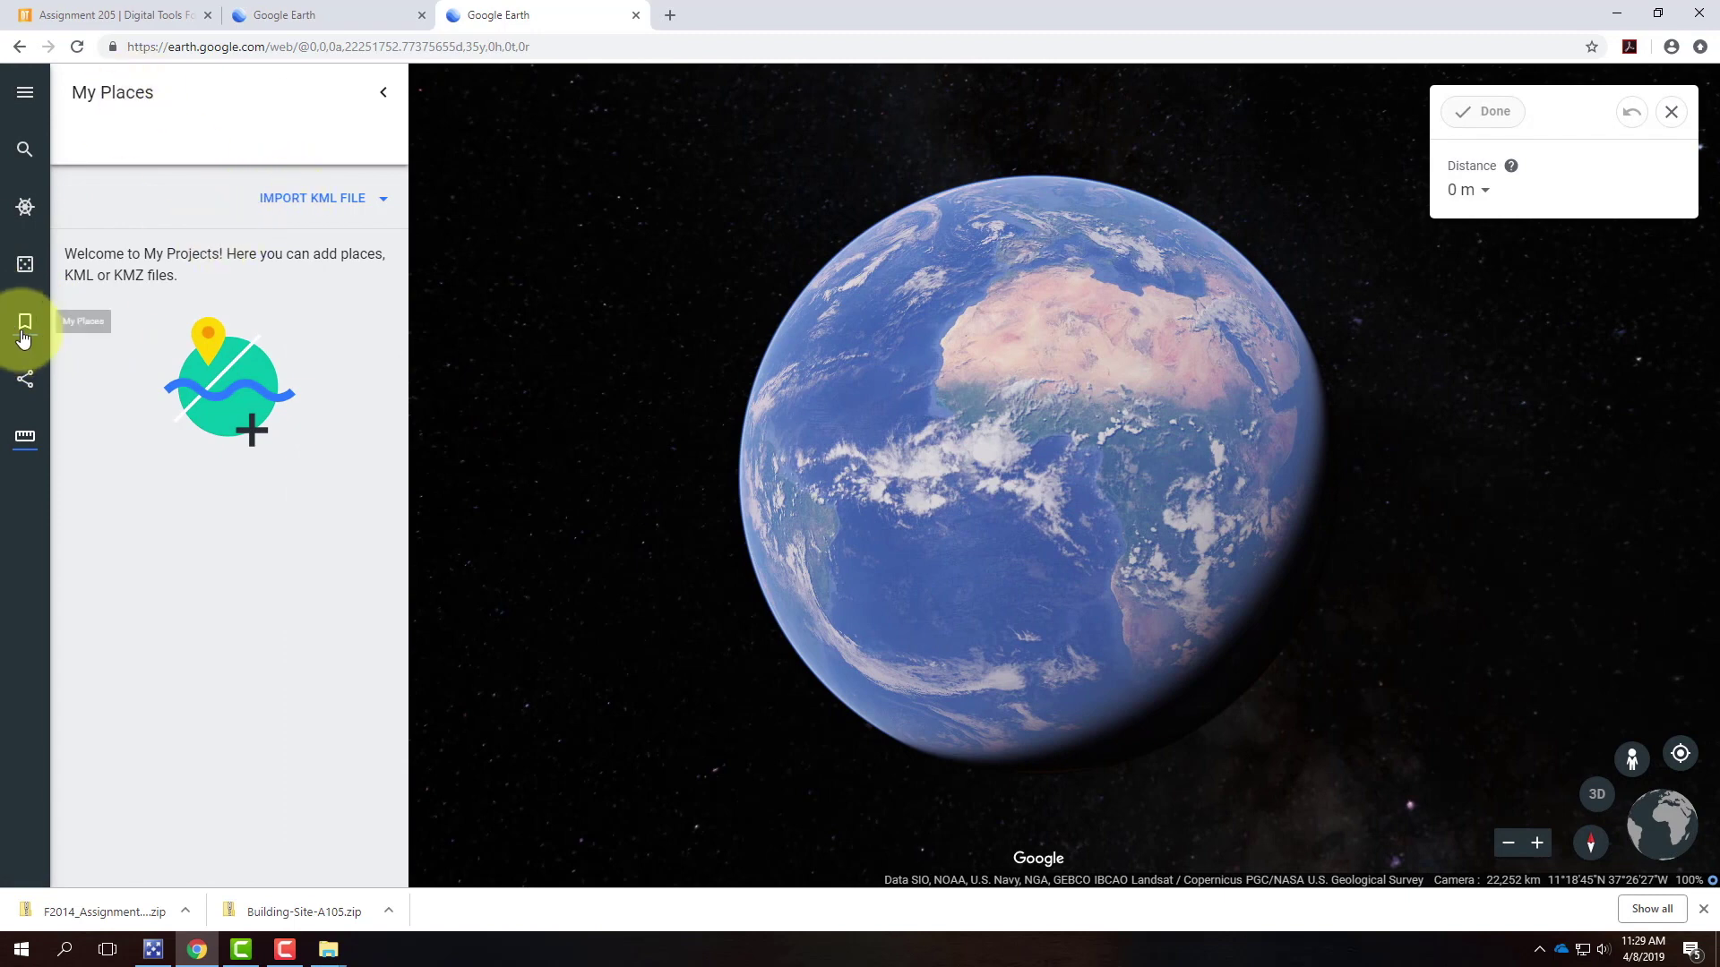
{"action": "left_click", "coordinate": [375, 204]}
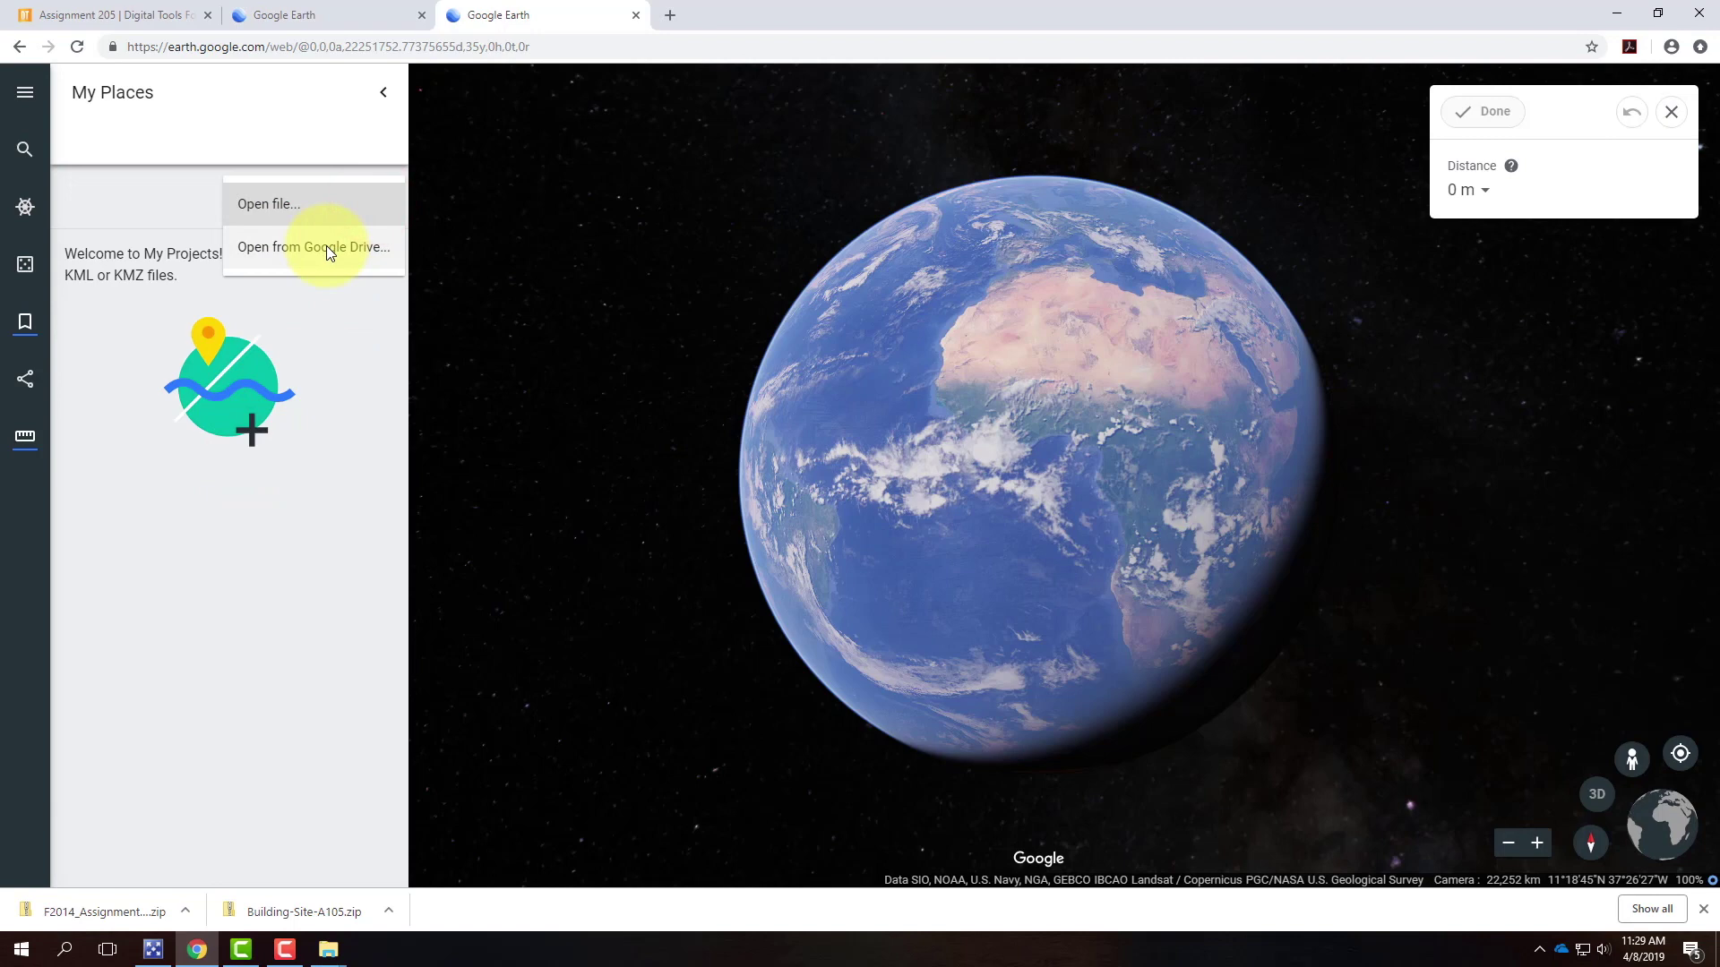
Import Potential Building Site01.kml from Downloads > F2014_Assignment 205, then zoom out to its placemark
{"action": "left_click", "coordinate": [314, 207]}
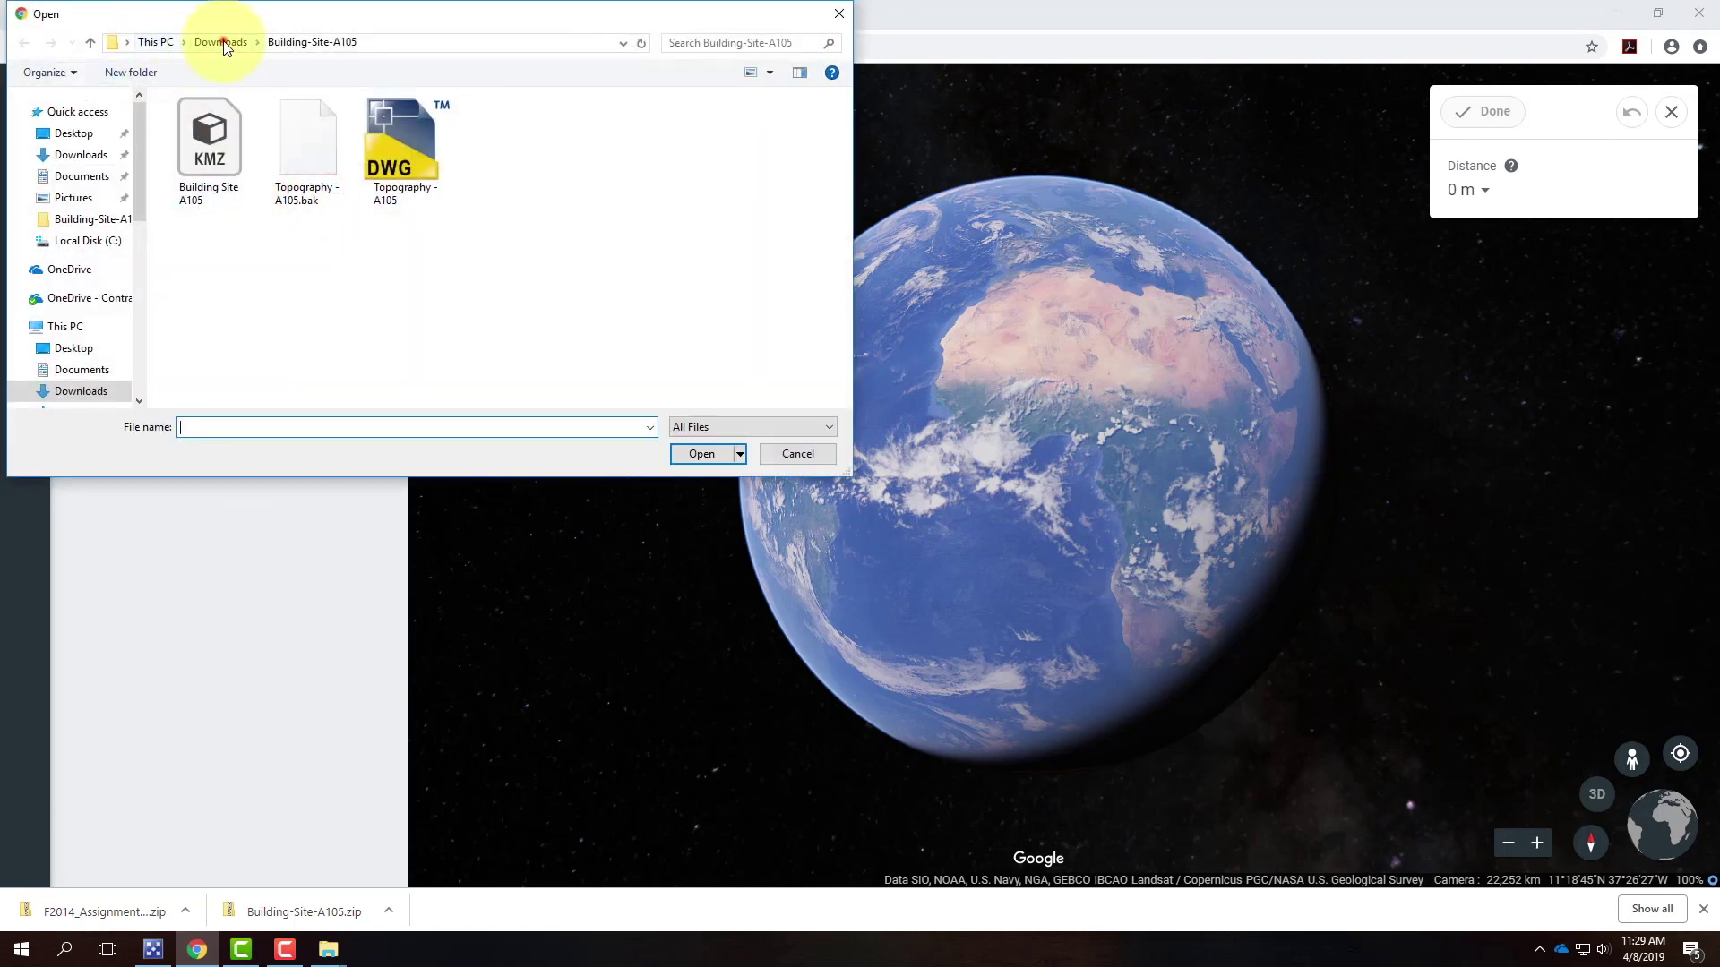
{"action": "left_click", "coordinate": [221, 42]}
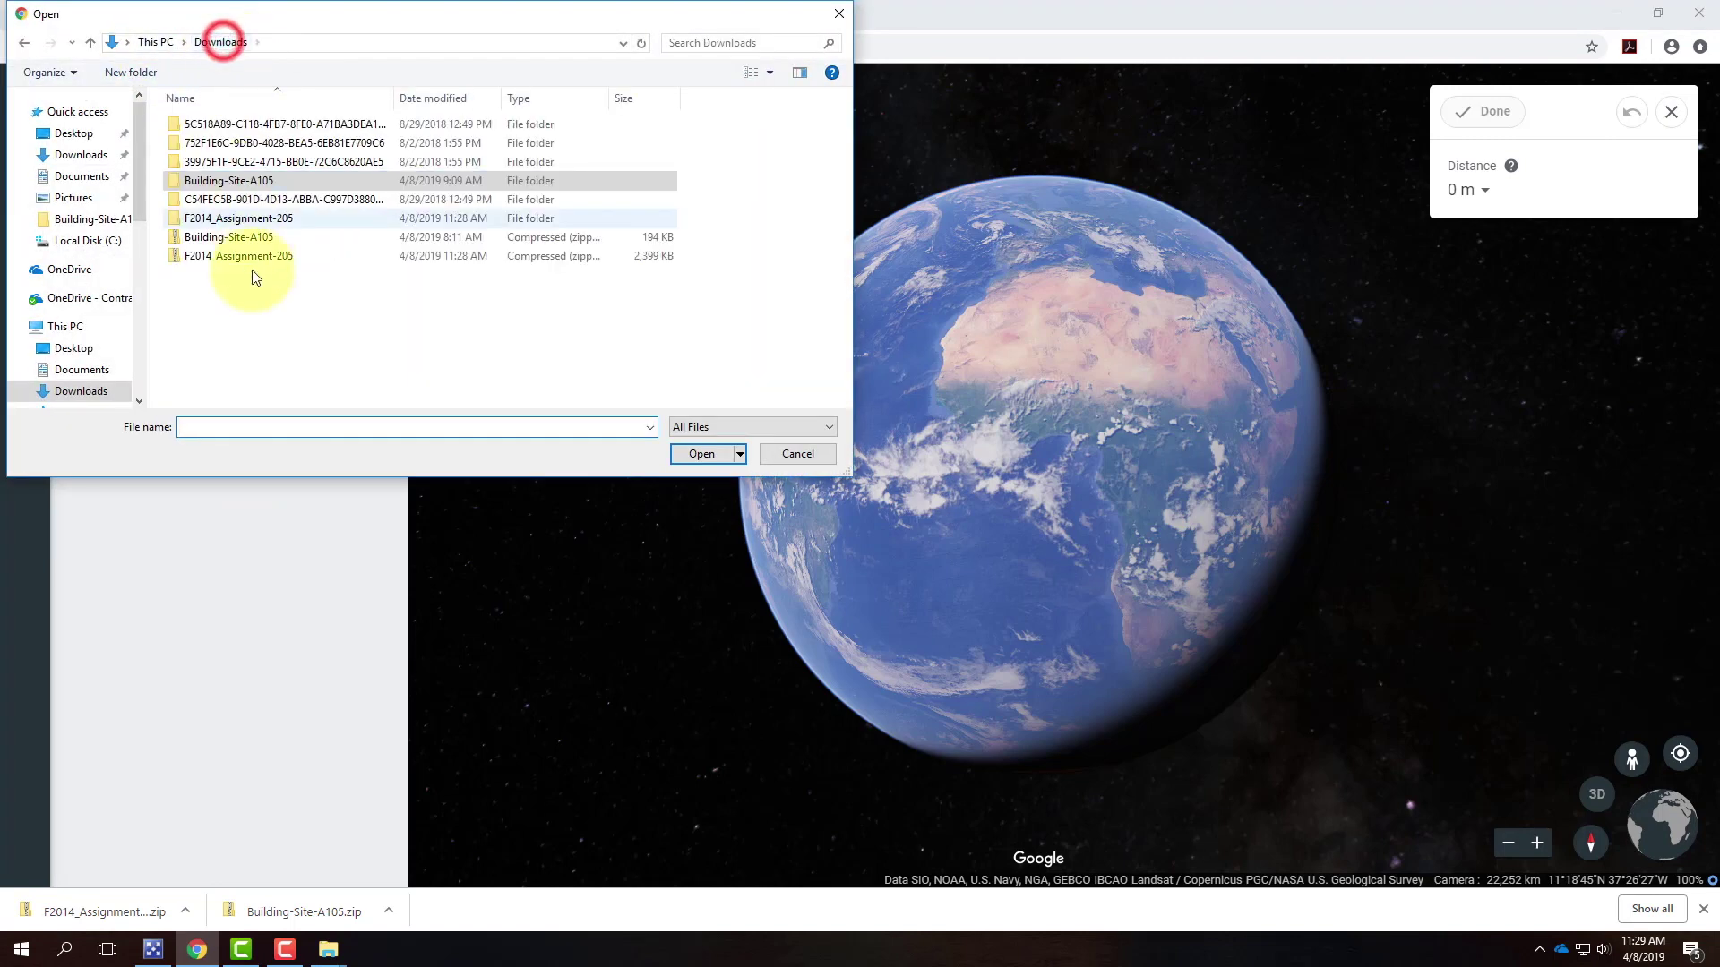
{"action": "double_click", "coordinate": [251, 218]}
{"action": "double_click", "coordinate": [243, 143]}
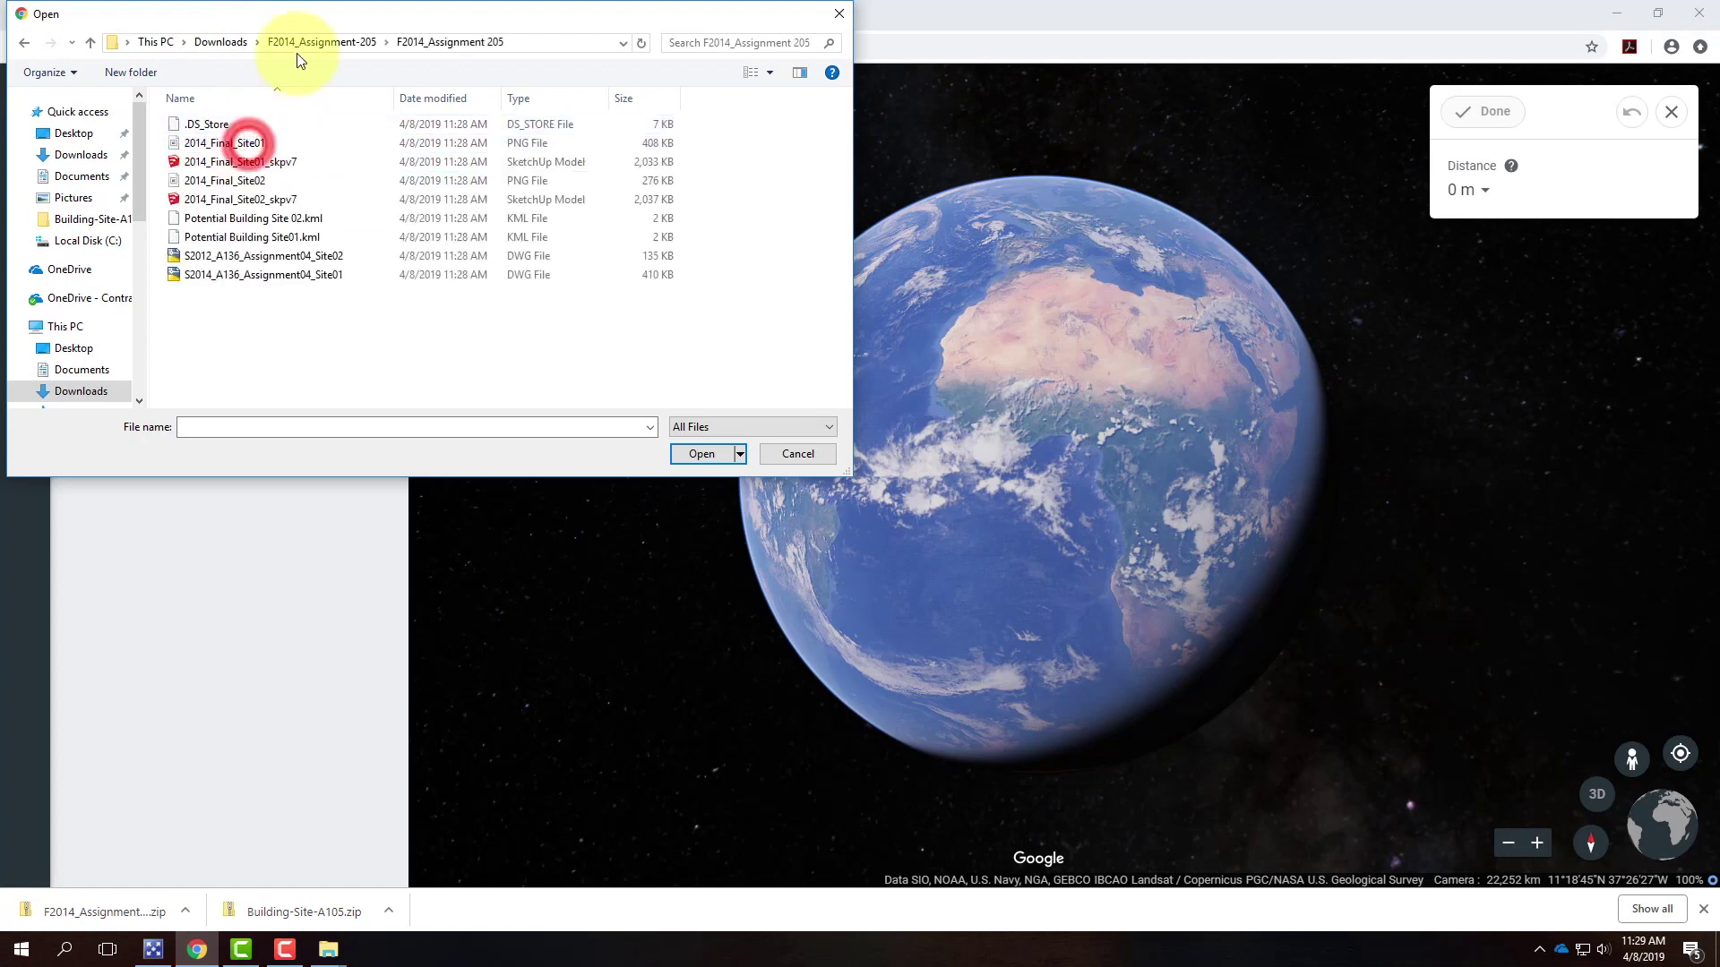
{"action": "left_click", "coordinate": [242, 237]}
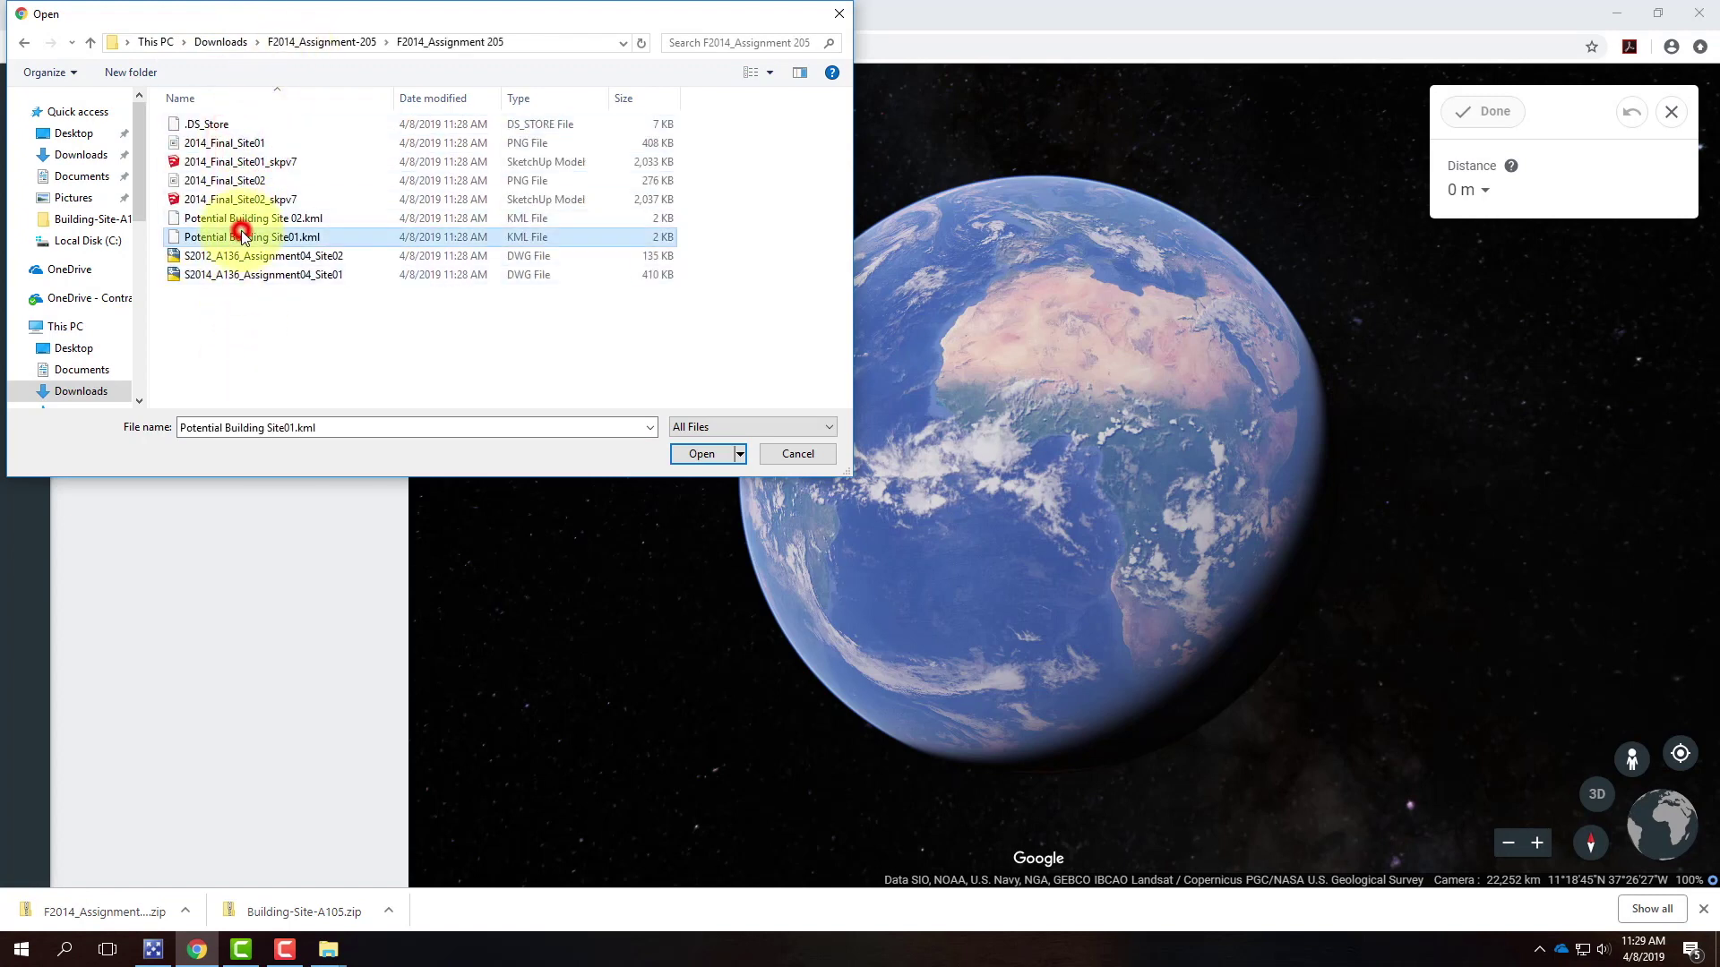
{"action": "left_click", "coordinate": [701, 453]}
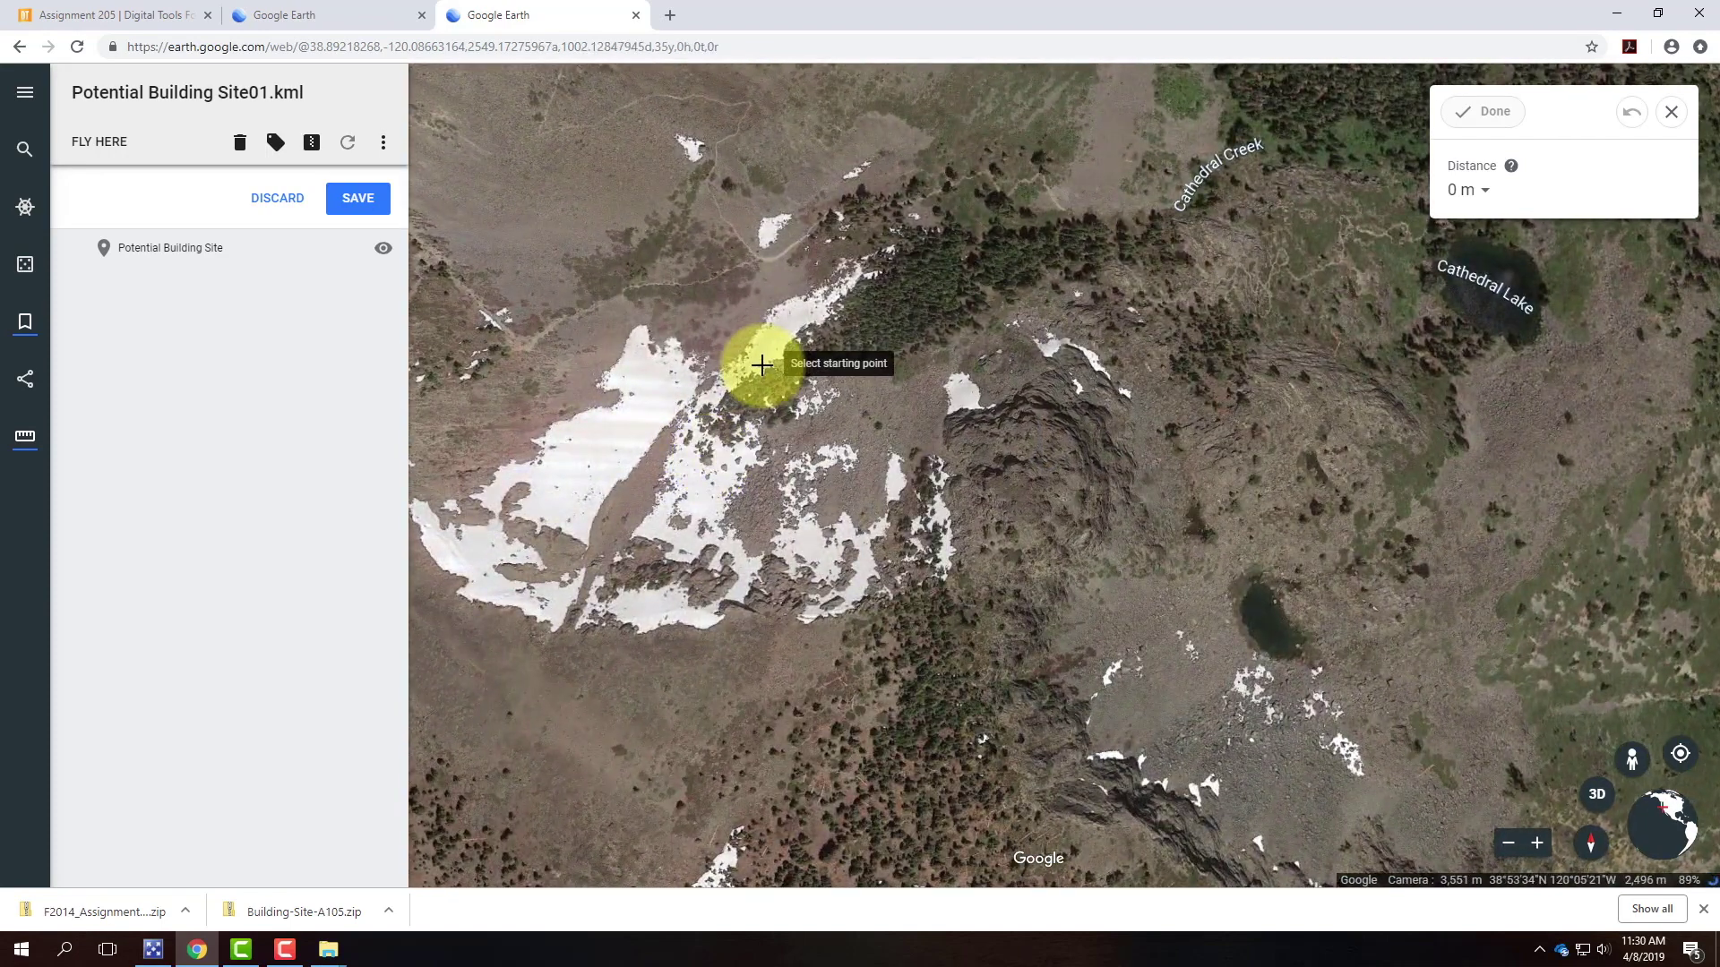
{"action": "scroll", "coordinate": [761, 365], "scroll_direction": "down", "scroll_amount": 5}
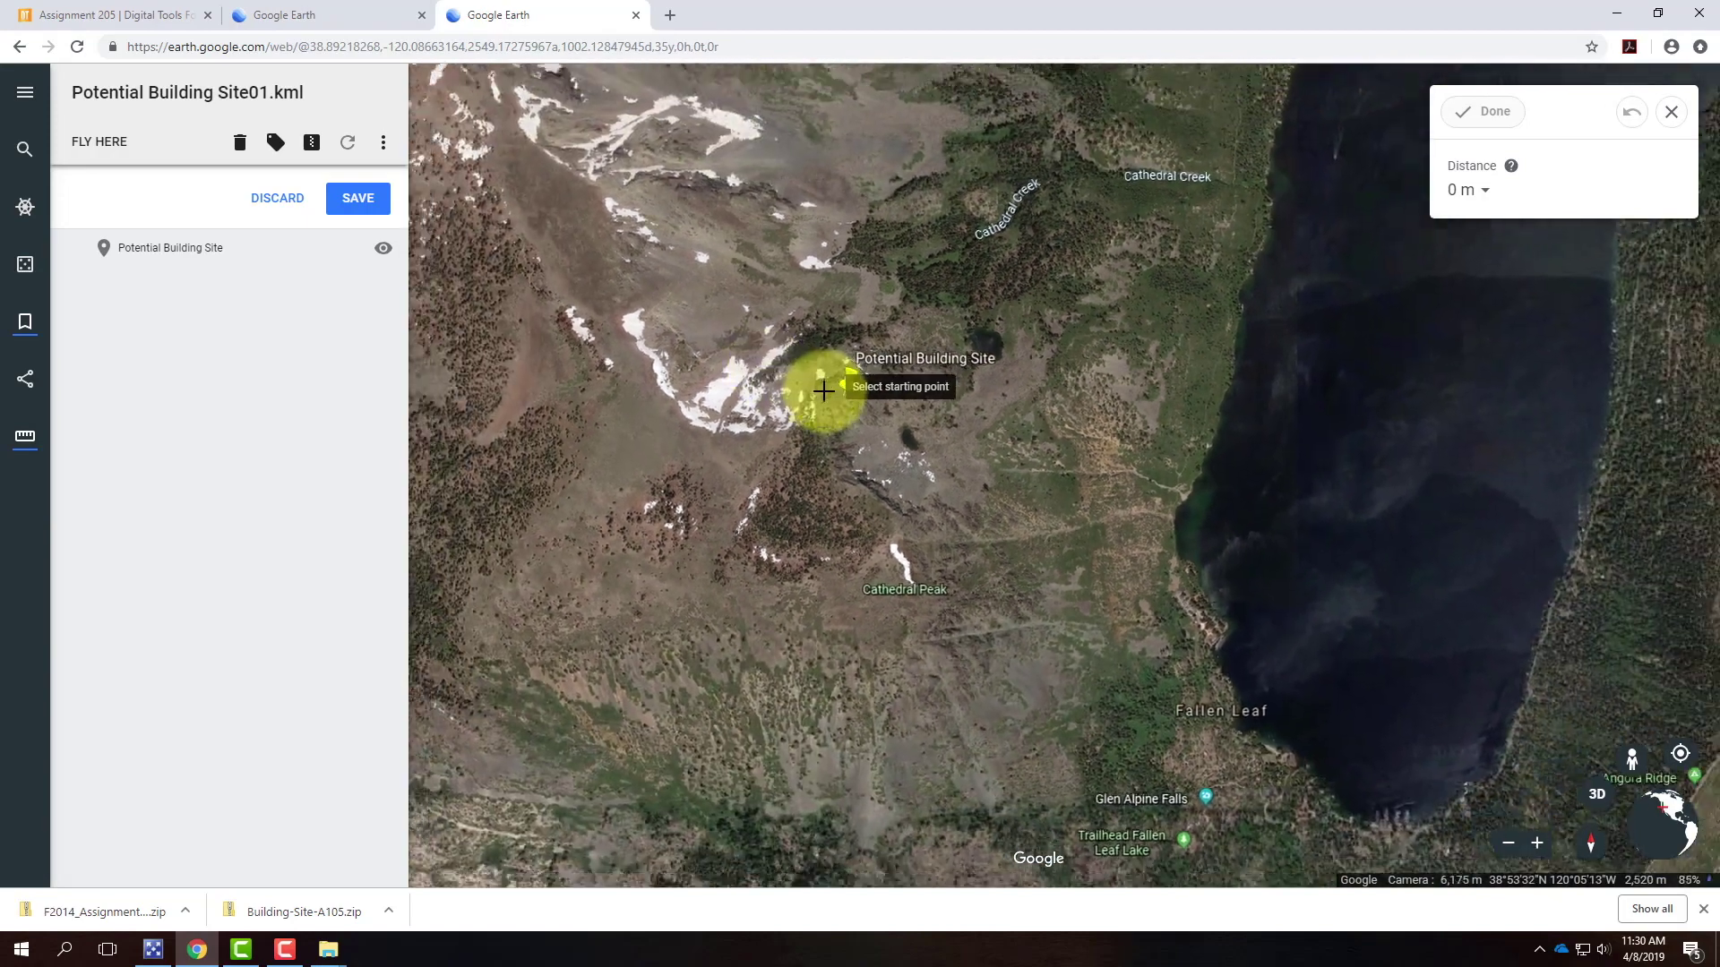
{"action": "scroll", "coordinate": [823, 390], "scroll_direction": "down", "scroll_amount": 5}
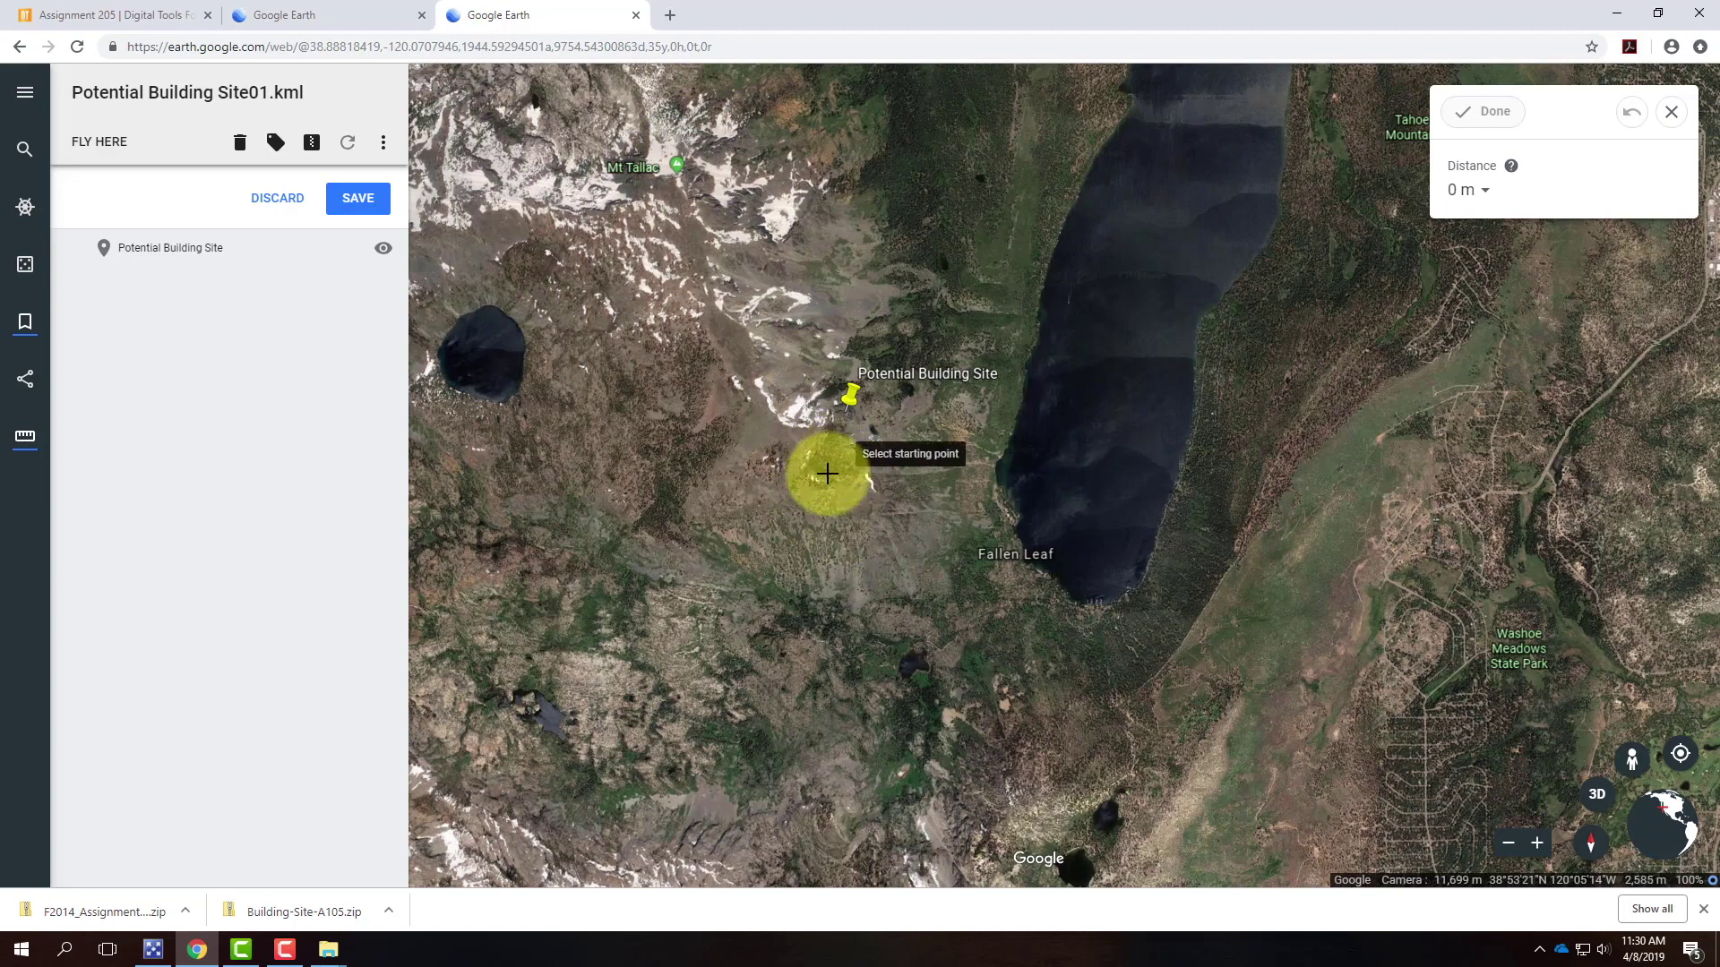
Tilt the map into 3D and zoom and pan over the ridge near Cathedral Peak, toggling 2D and back
{"action": "left_click", "coordinate": [1597, 794]}
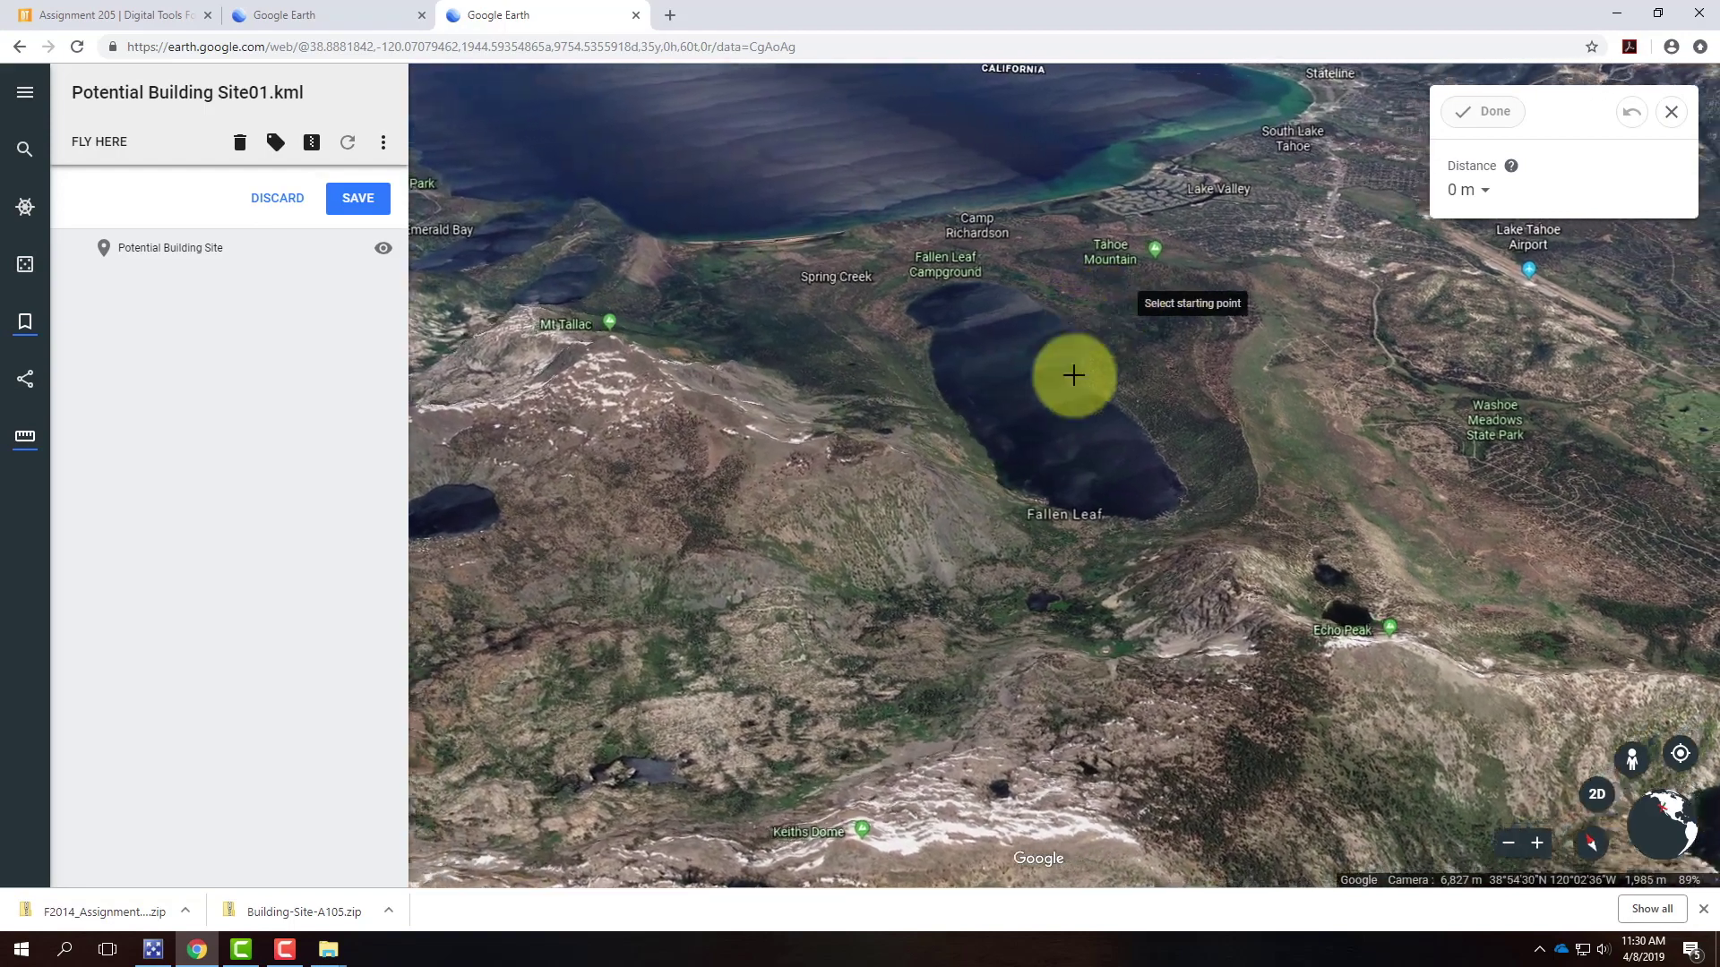
{"action": "scroll", "coordinate": [838, 453], "scroll_direction": "up", "scroll_amount": 3}
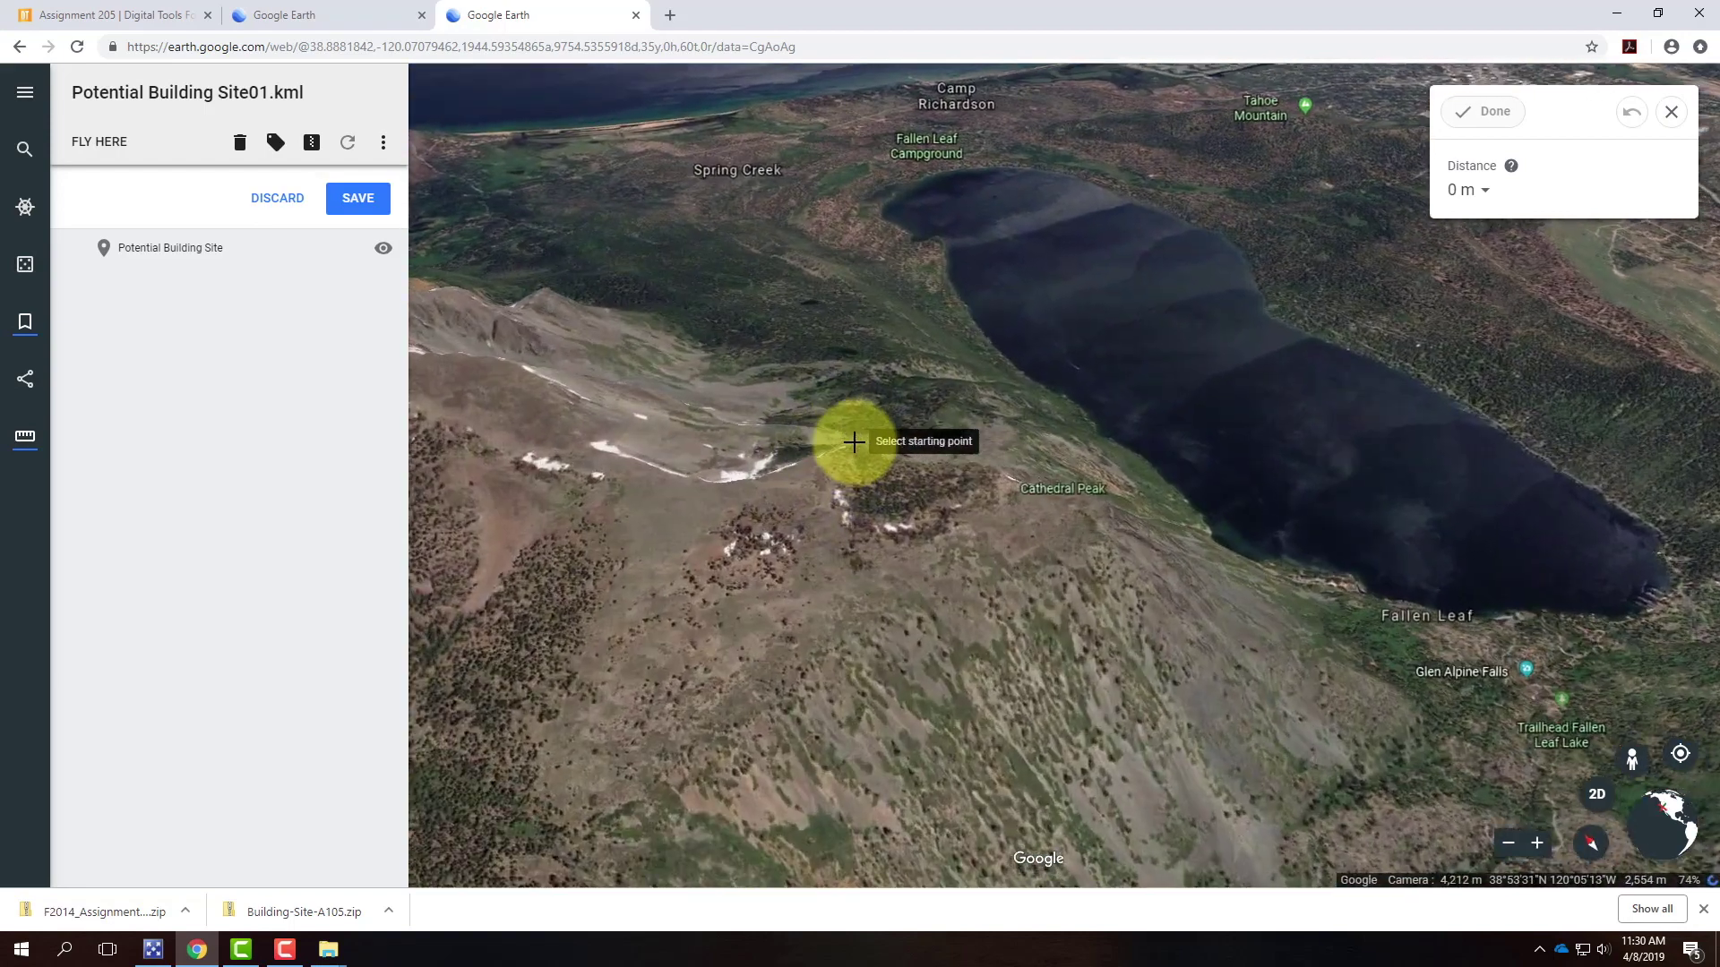
{"action": "scroll", "coordinate": [917, 437], "scroll_direction": "down", "scroll_amount": 2}
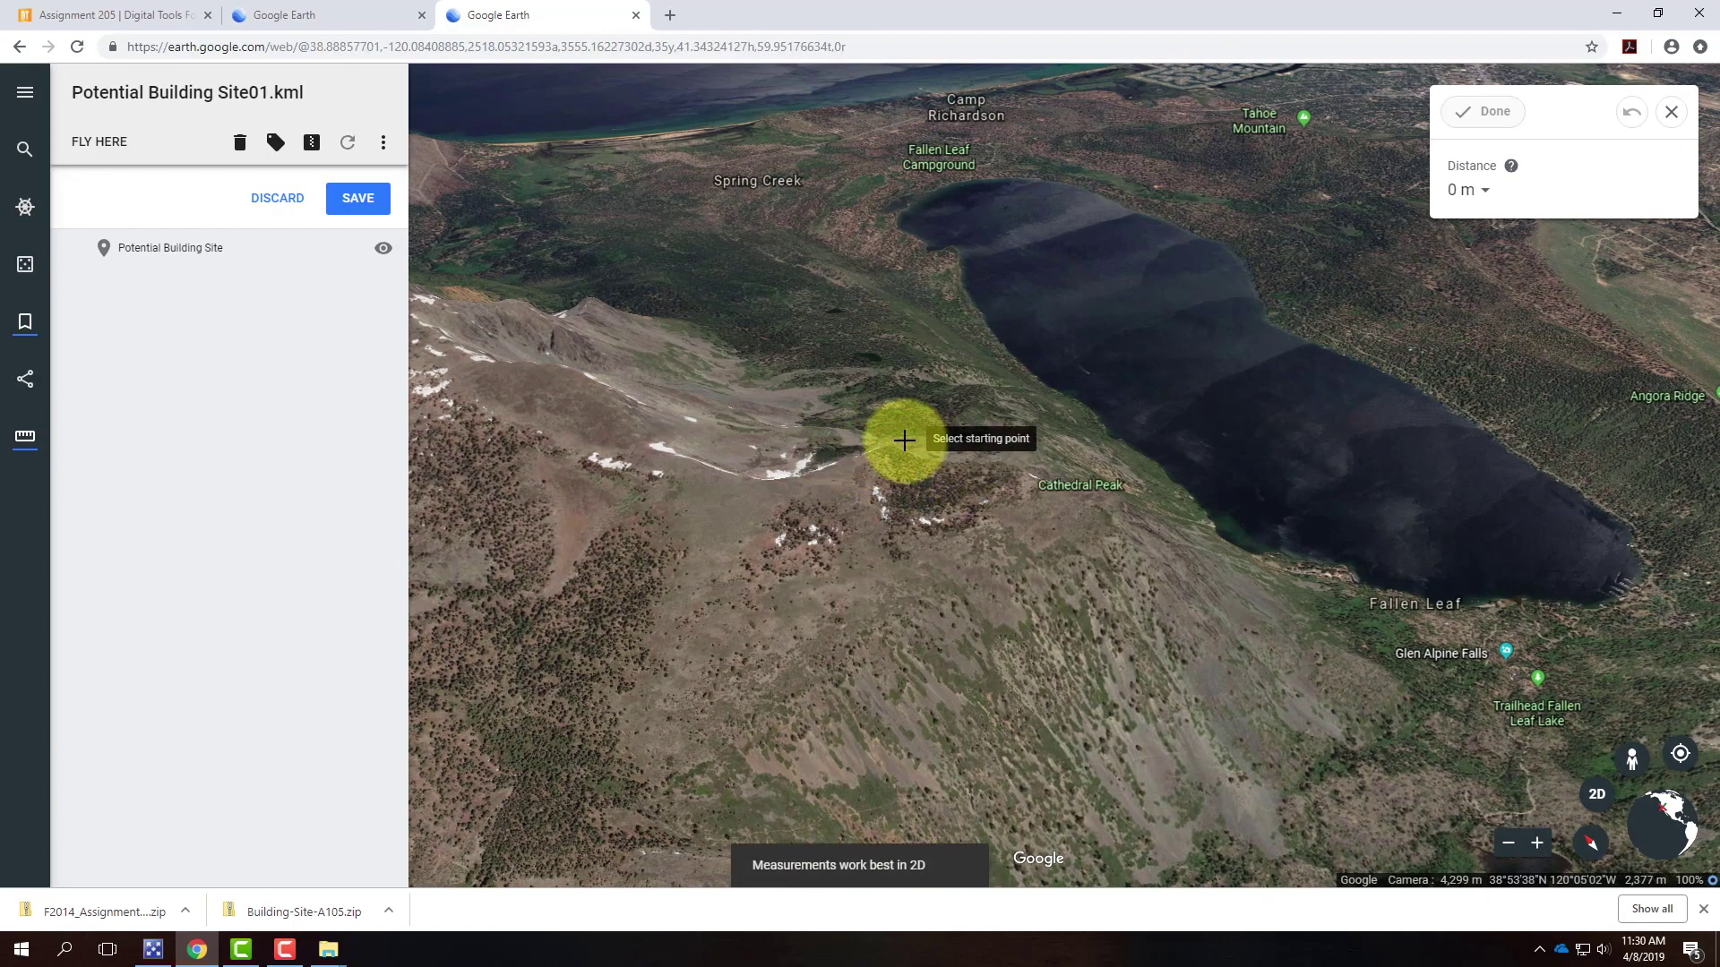
{"action": "scroll", "coordinate": [904, 439], "scroll_direction": "up", "scroll_amount": 3}
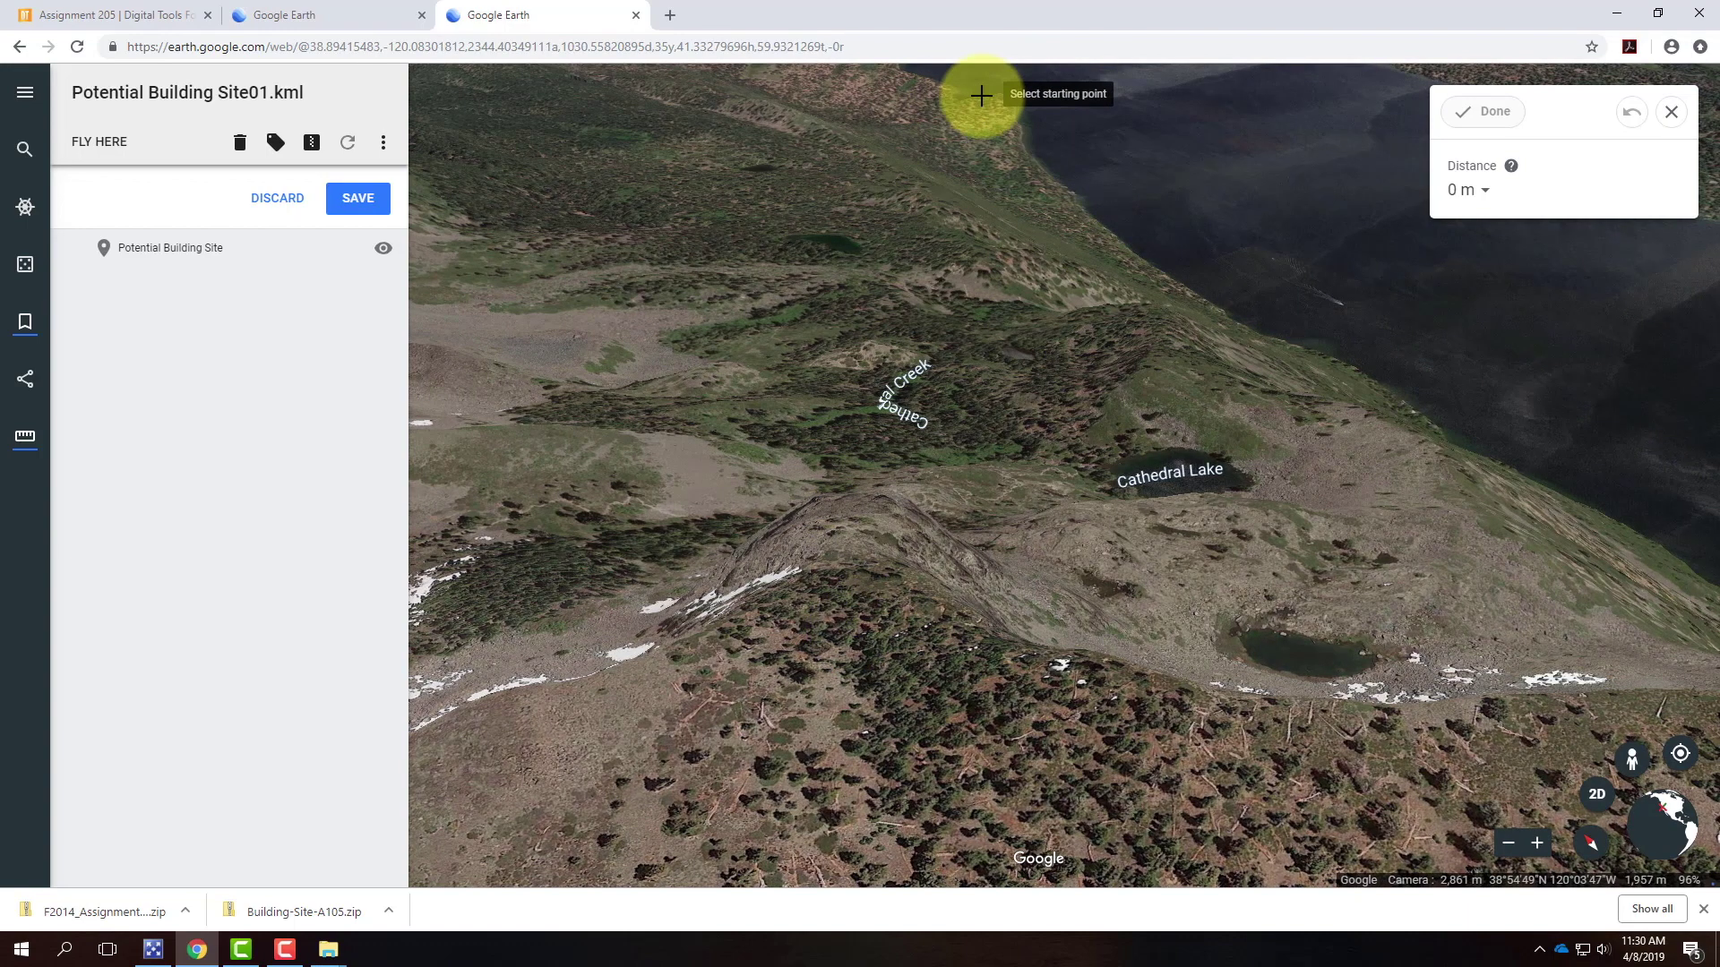
{"action": "scroll", "coordinate": [895, 269], "scroll_direction": "down", "scroll_amount": 3}
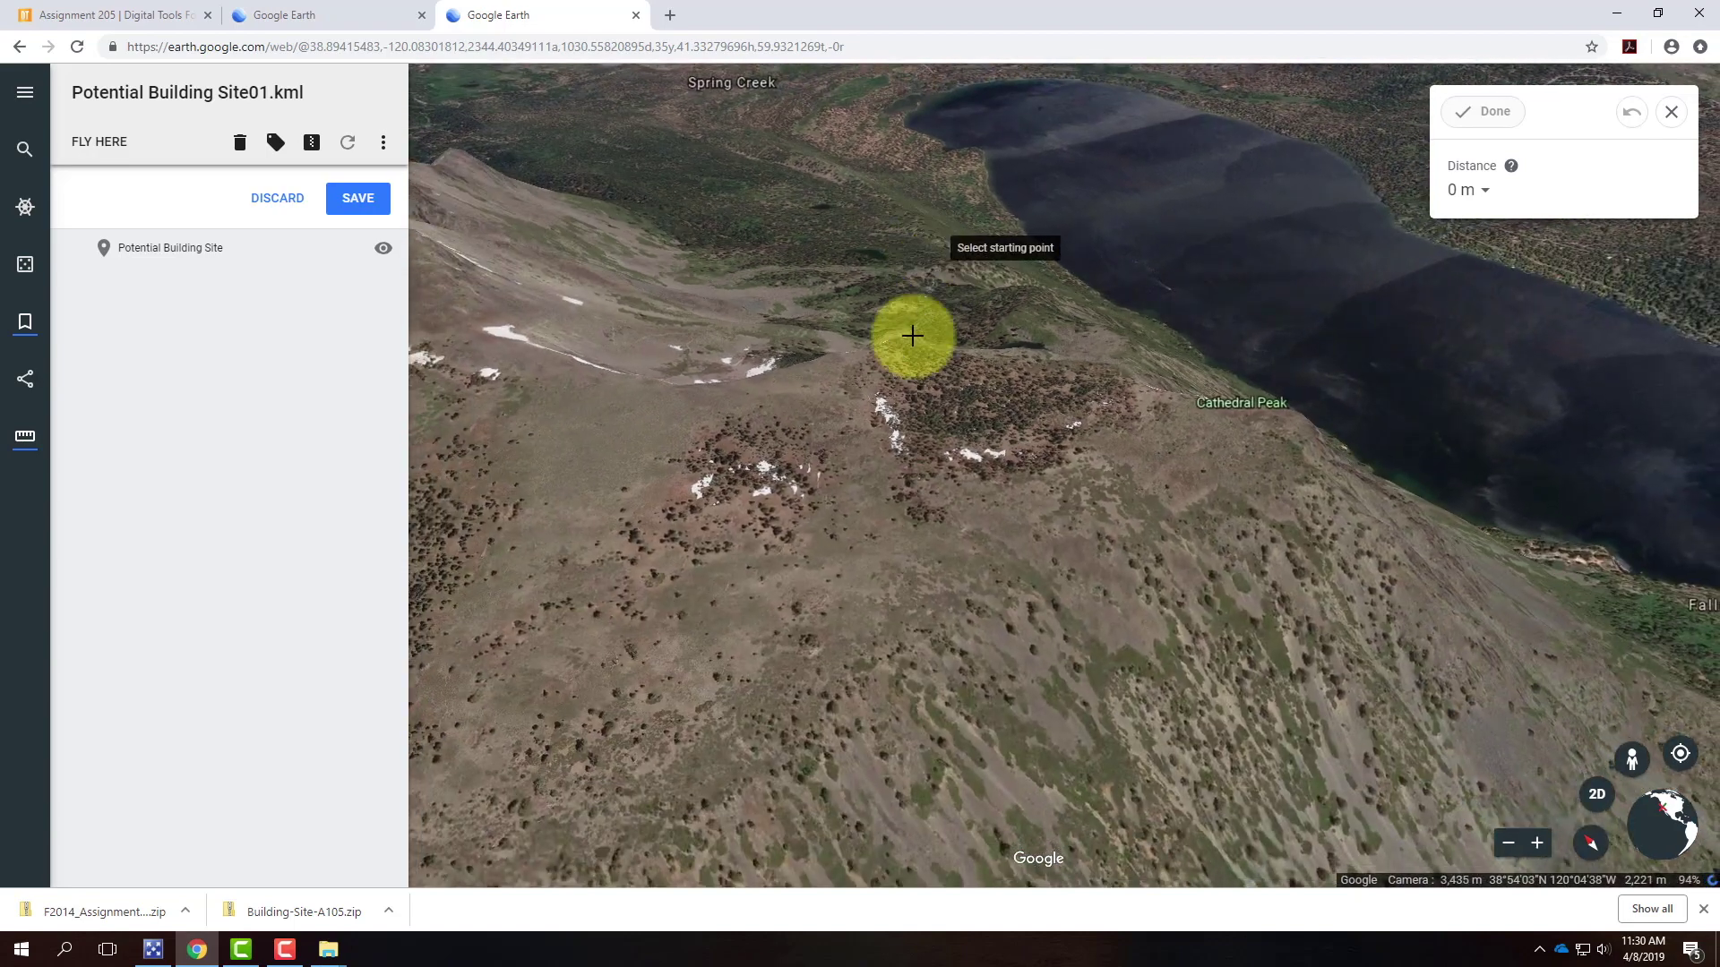
{"action": "scroll", "coordinate": [874, 376], "scroll_direction": "up", "scroll_amount": 3}
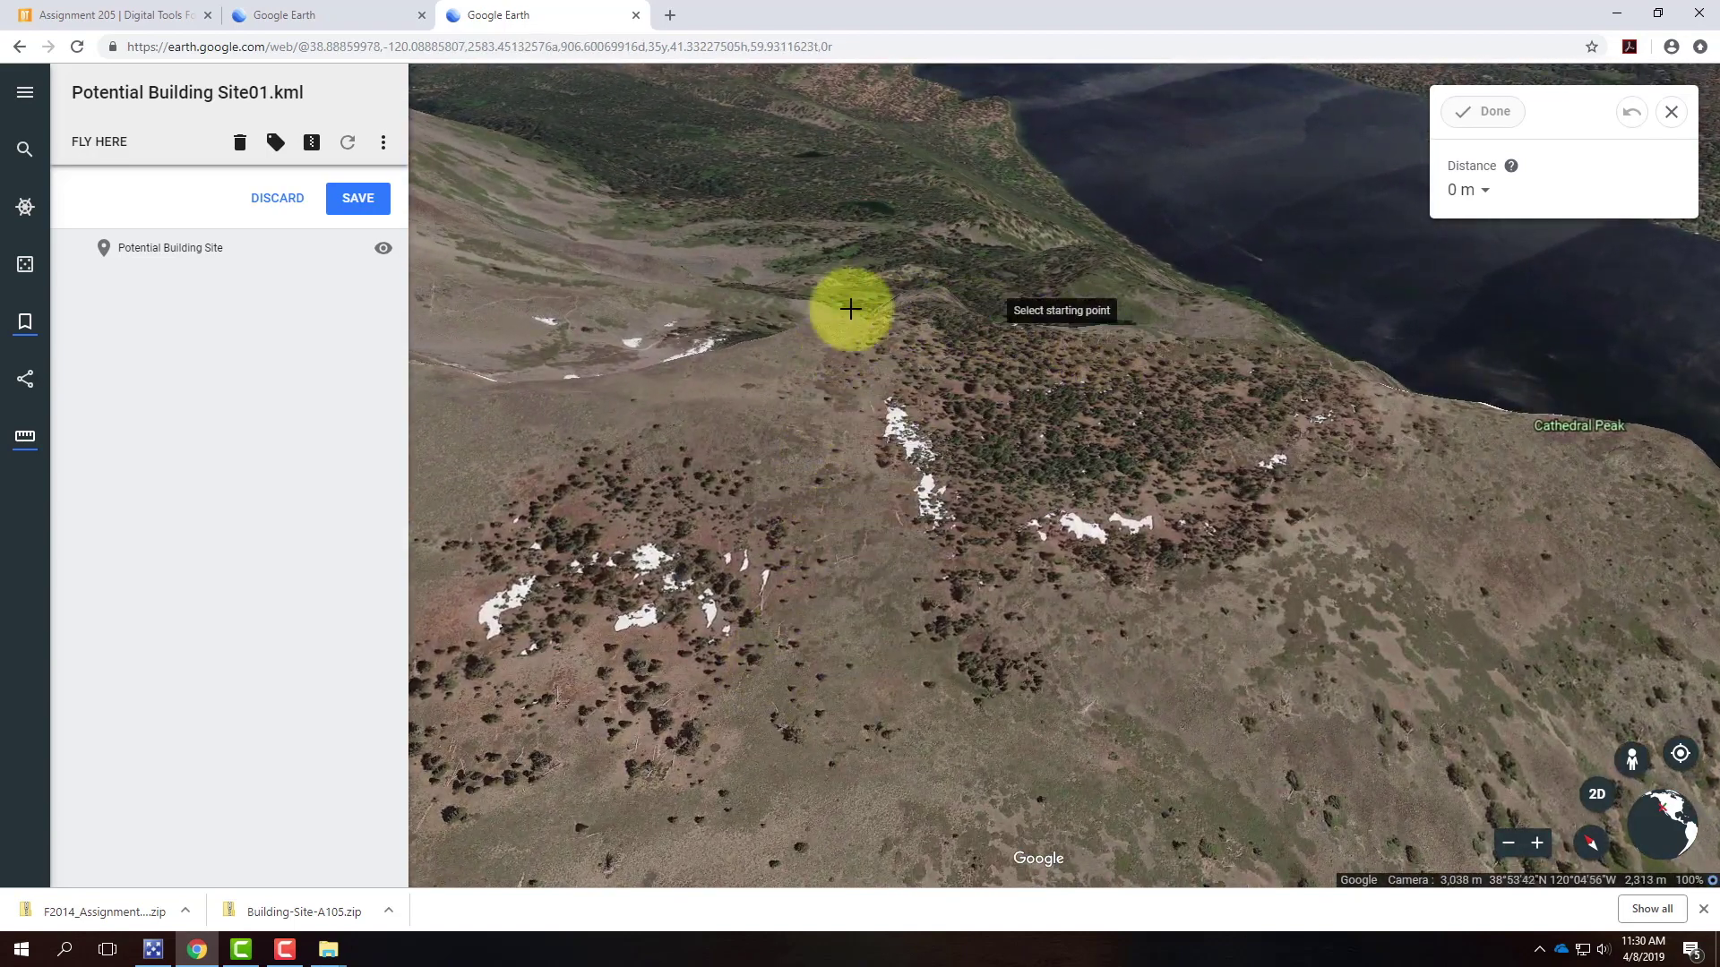
{"action": "scroll", "coordinate": [783, 273], "scroll_direction": "up", "scroll_amount": 2}
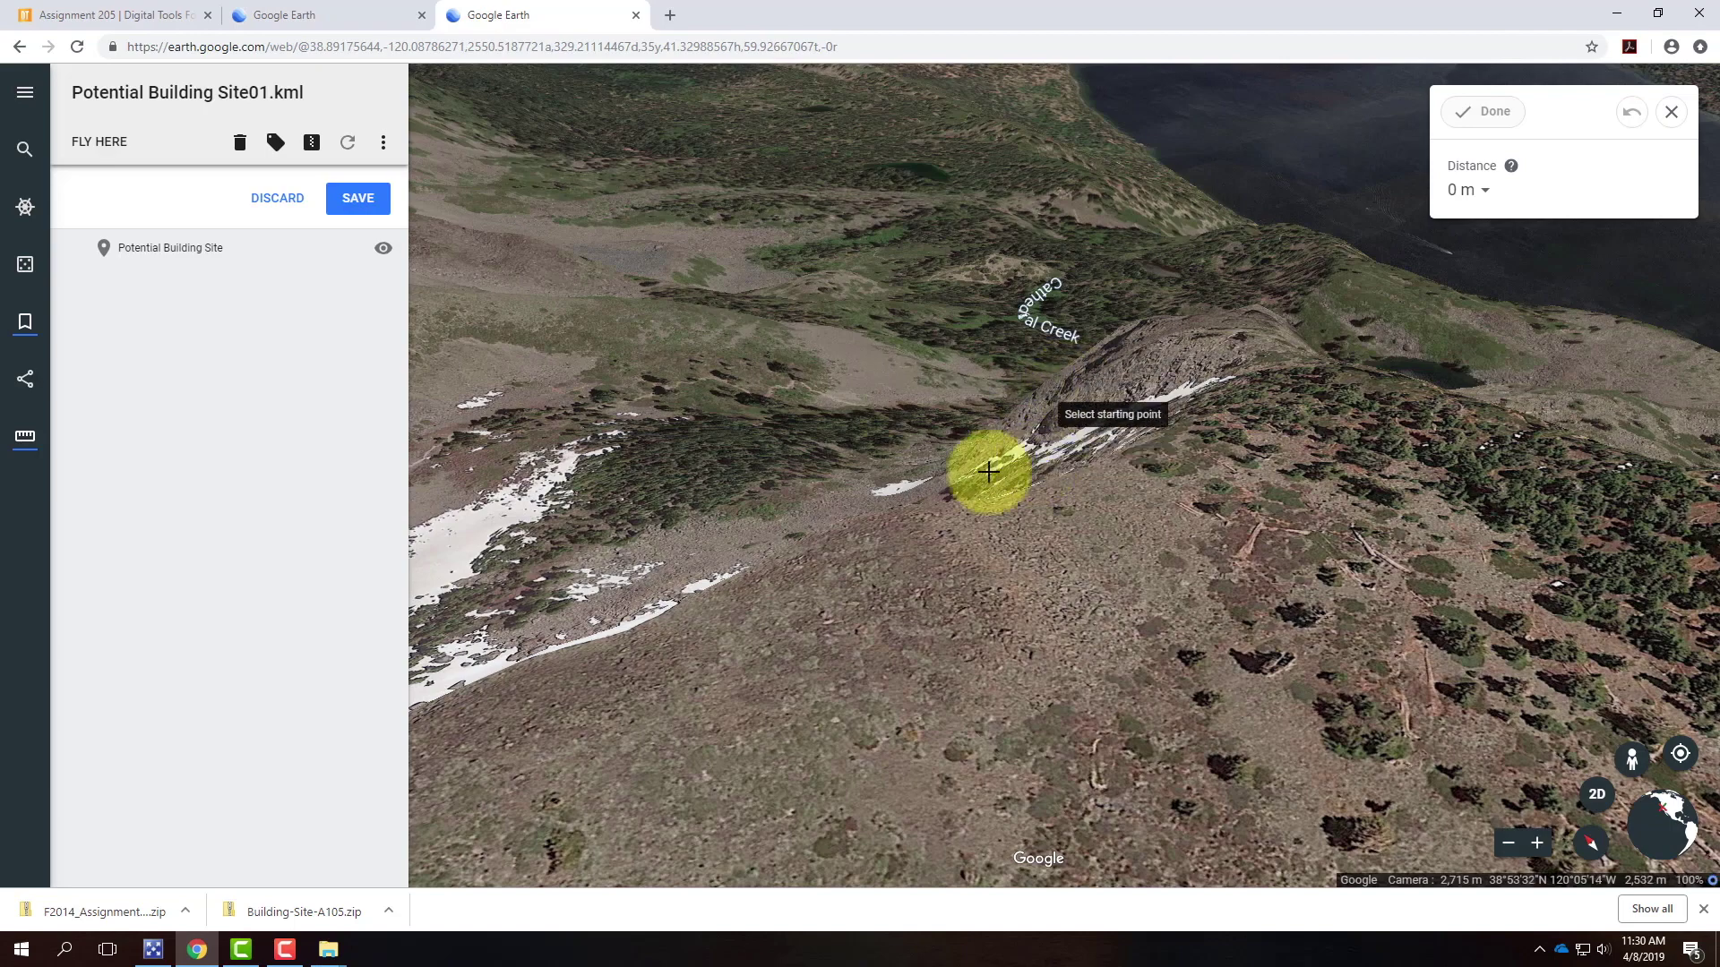
{"action": "left_click_drag", "start_coordinate": [912, 507], "coordinate": [1558, 790]}
{"action": "left_click", "coordinate": [1598, 797]}
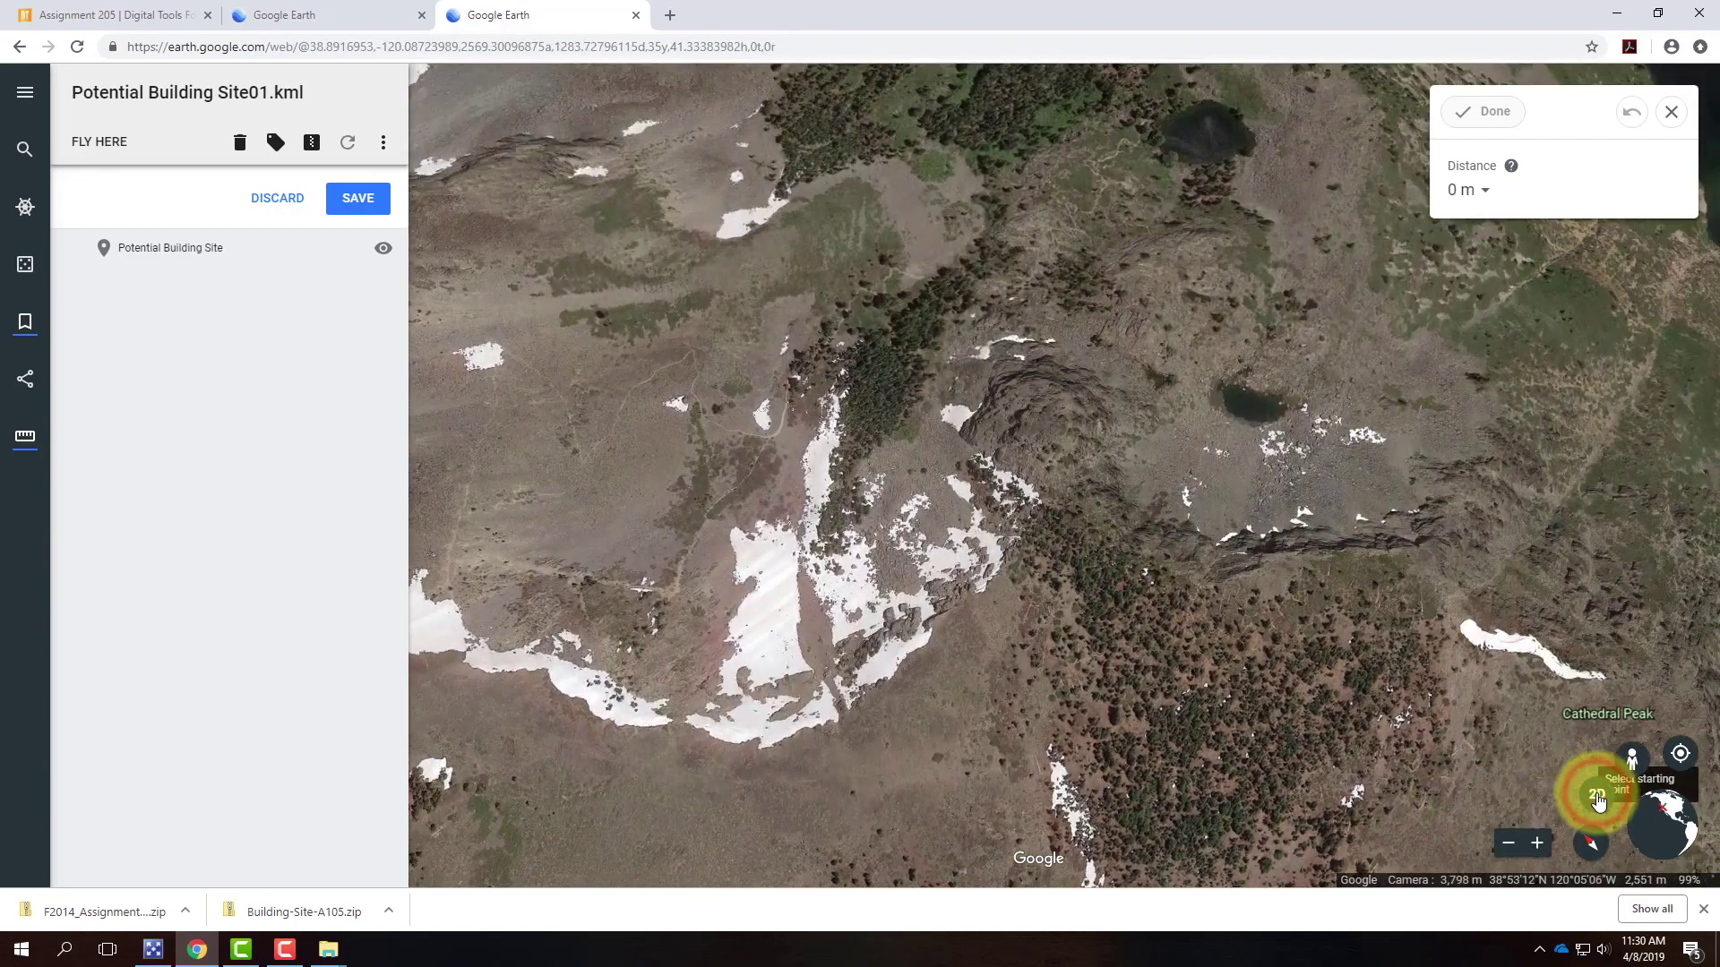
{"action": "left_click", "coordinate": [1587, 795]}
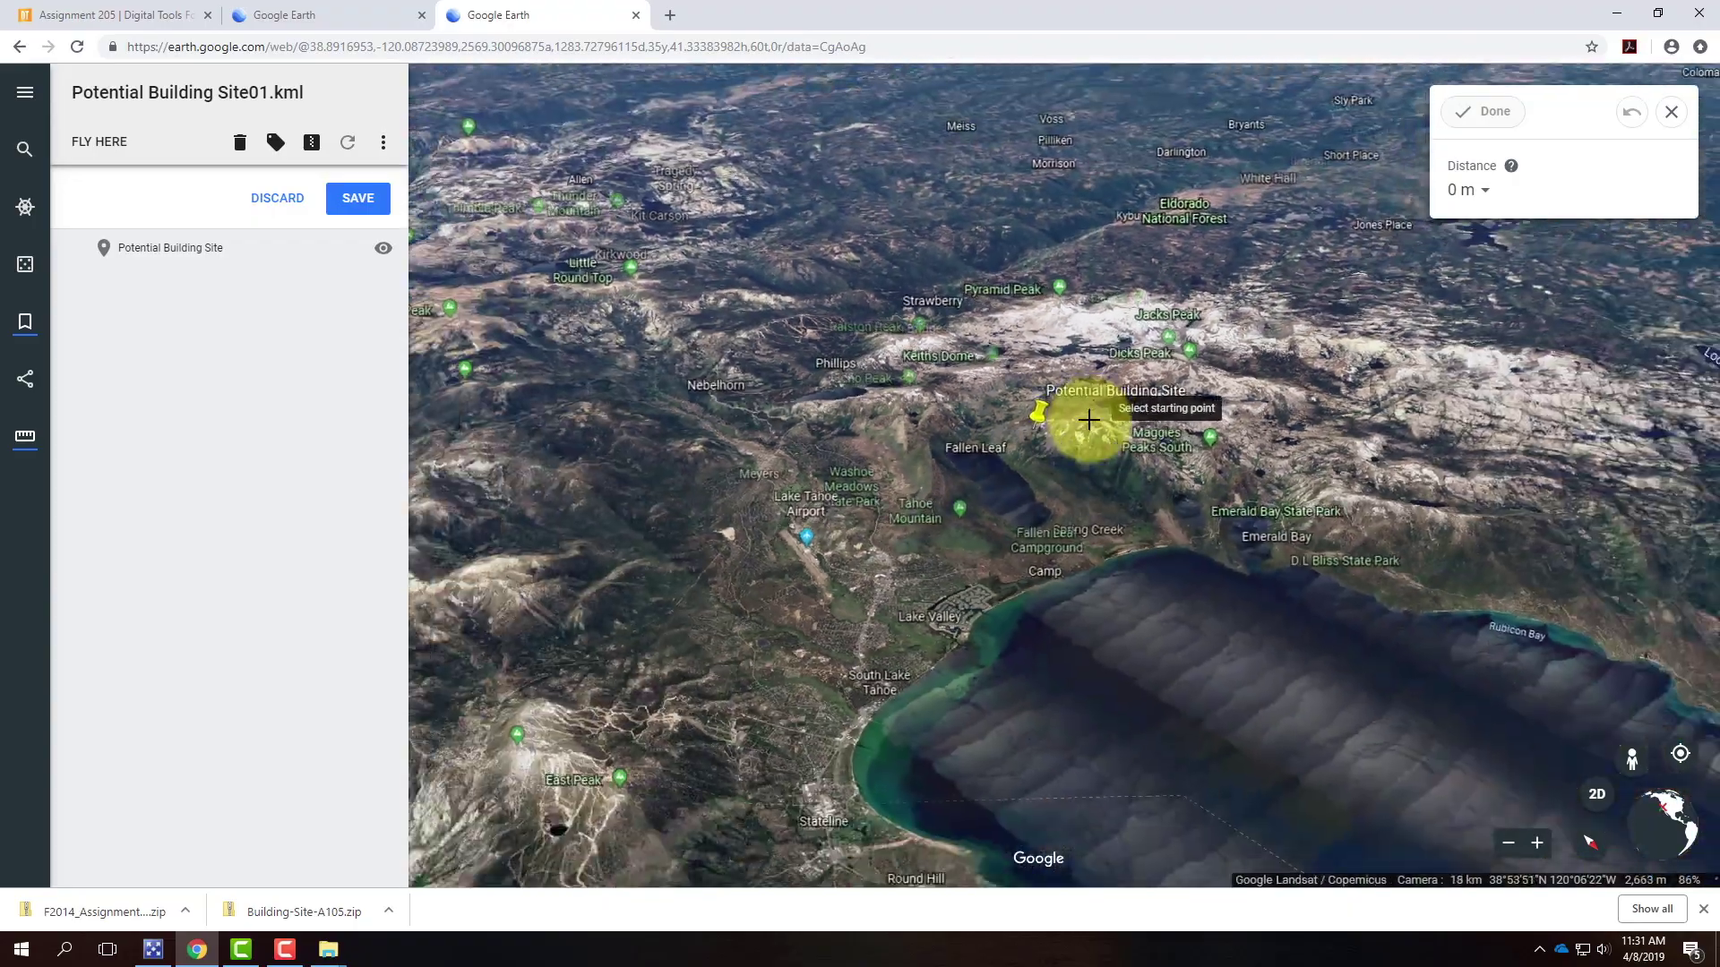
Zoom out to see the whole of Lake Tahoe, then back in on the ridge by the Mt Tallac pin
{"action": "scroll", "coordinate": [1088, 420], "scroll_direction": "down", "scroll_amount": 3}
{"action": "scroll", "coordinate": [818, 538], "scroll_direction": "down", "scroll_amount": 3}
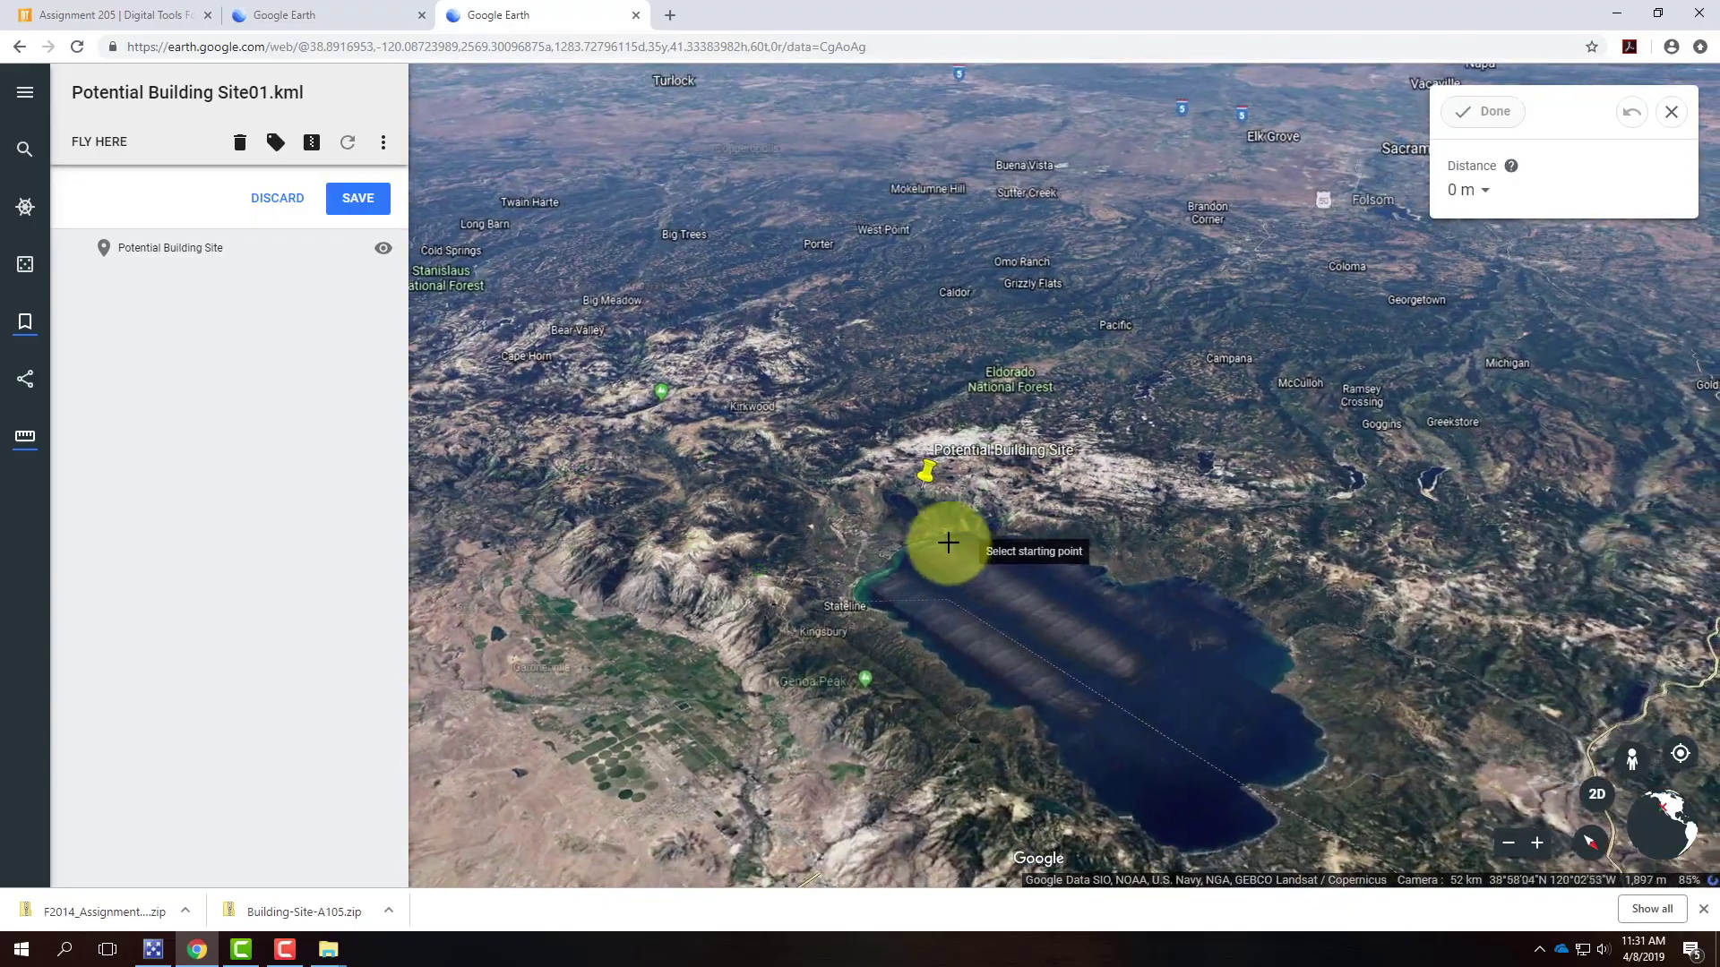
{"action": "scroll", "coordinate": [948, 541], "scroll_direction": "up", "scroll_amount": 5}
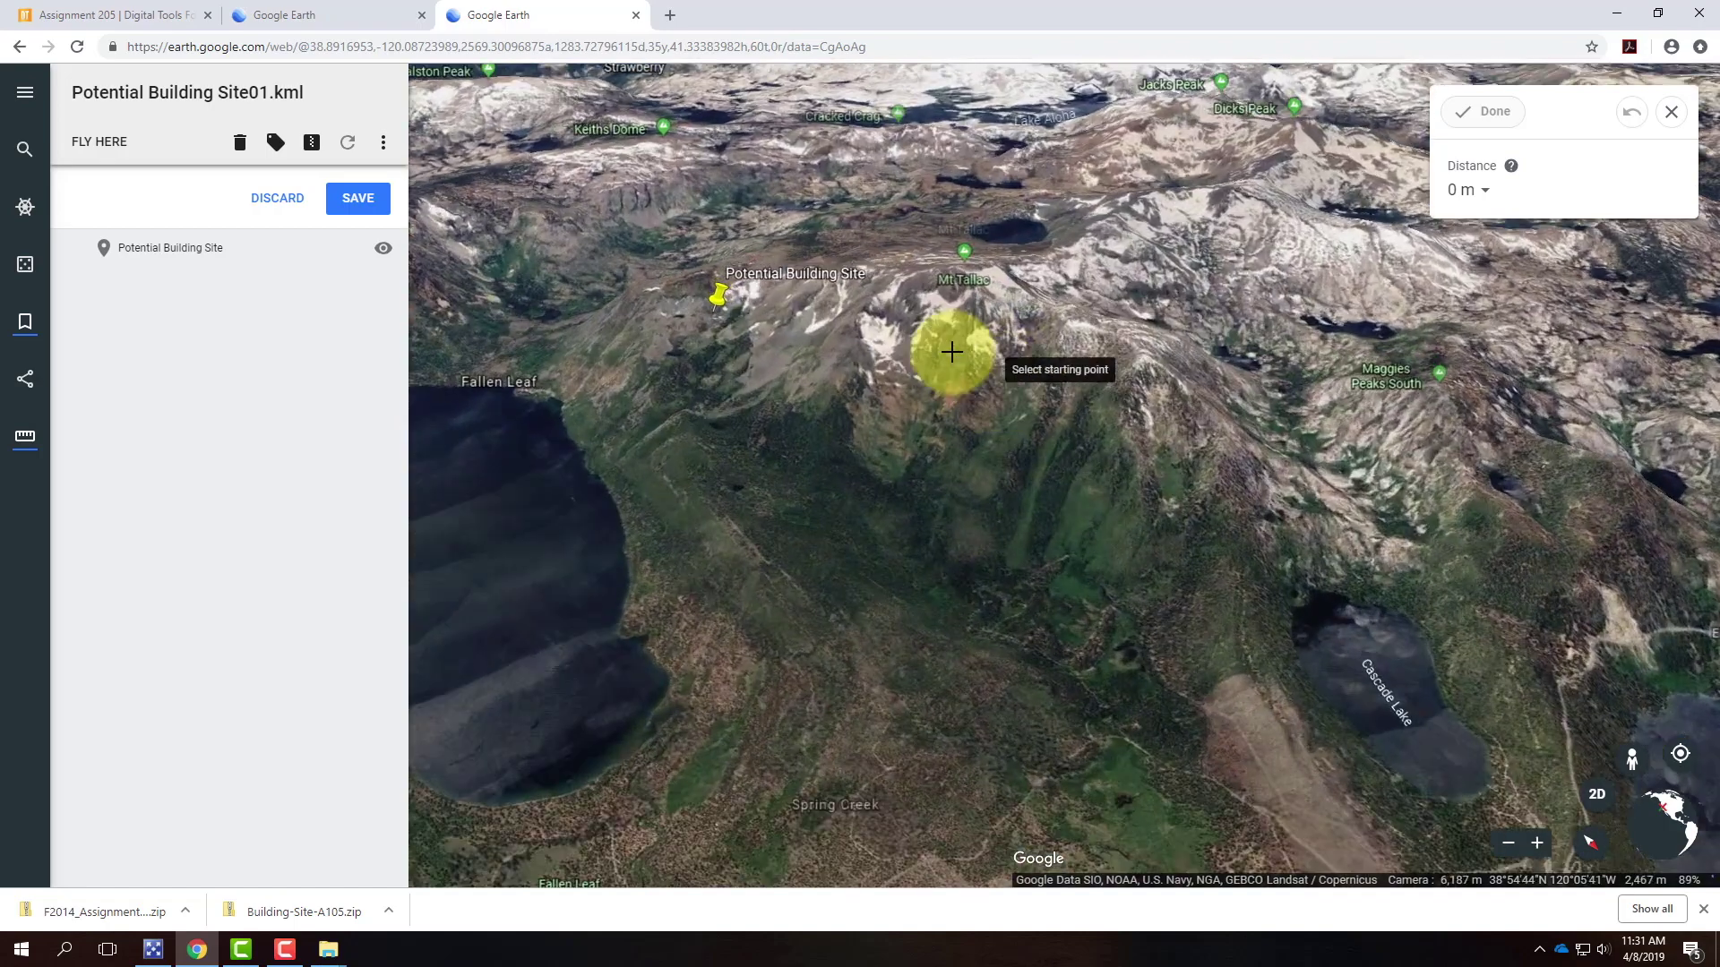
{"action": "scroll", "coordinate": [690, 334], "scroll_direction": "up", "scroll_amount": 3}
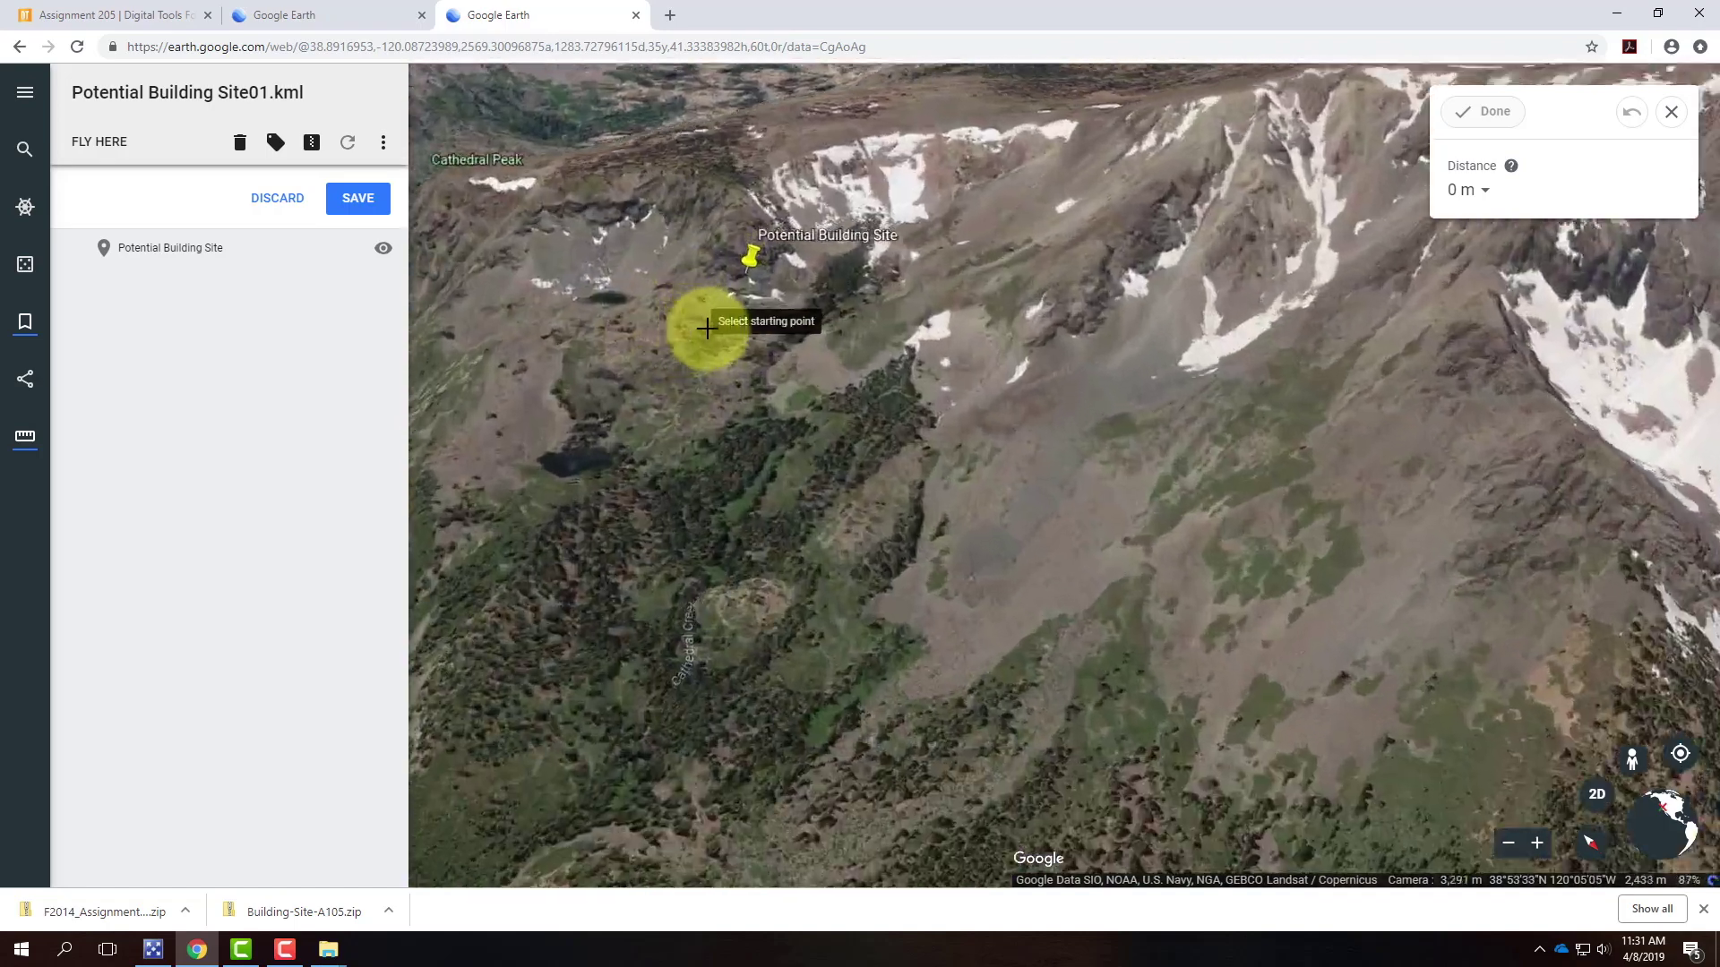
{"action": "scroll", "coordinate": [751, 144], "scroll_direction": "up", "scroll_amount": 2}
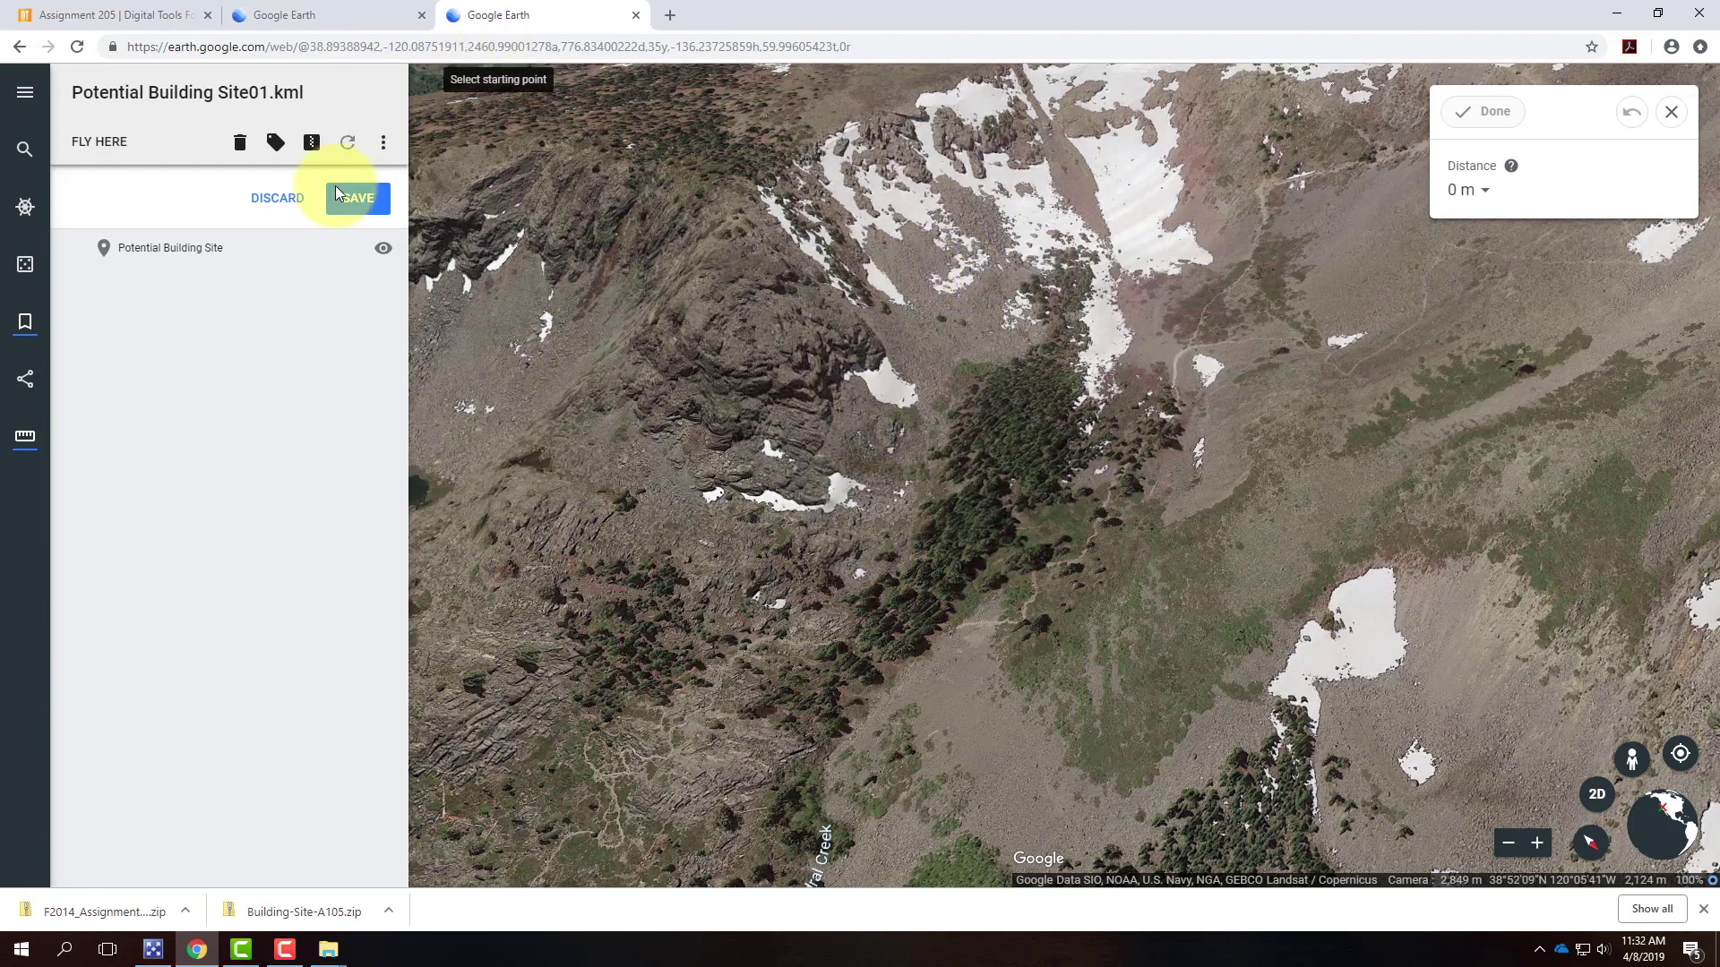
Discard the unsaved Site01 project and import Potential Building Site 02.kml from the assignment folder
{"action": "left_click", "coordinate": [285, 201]}
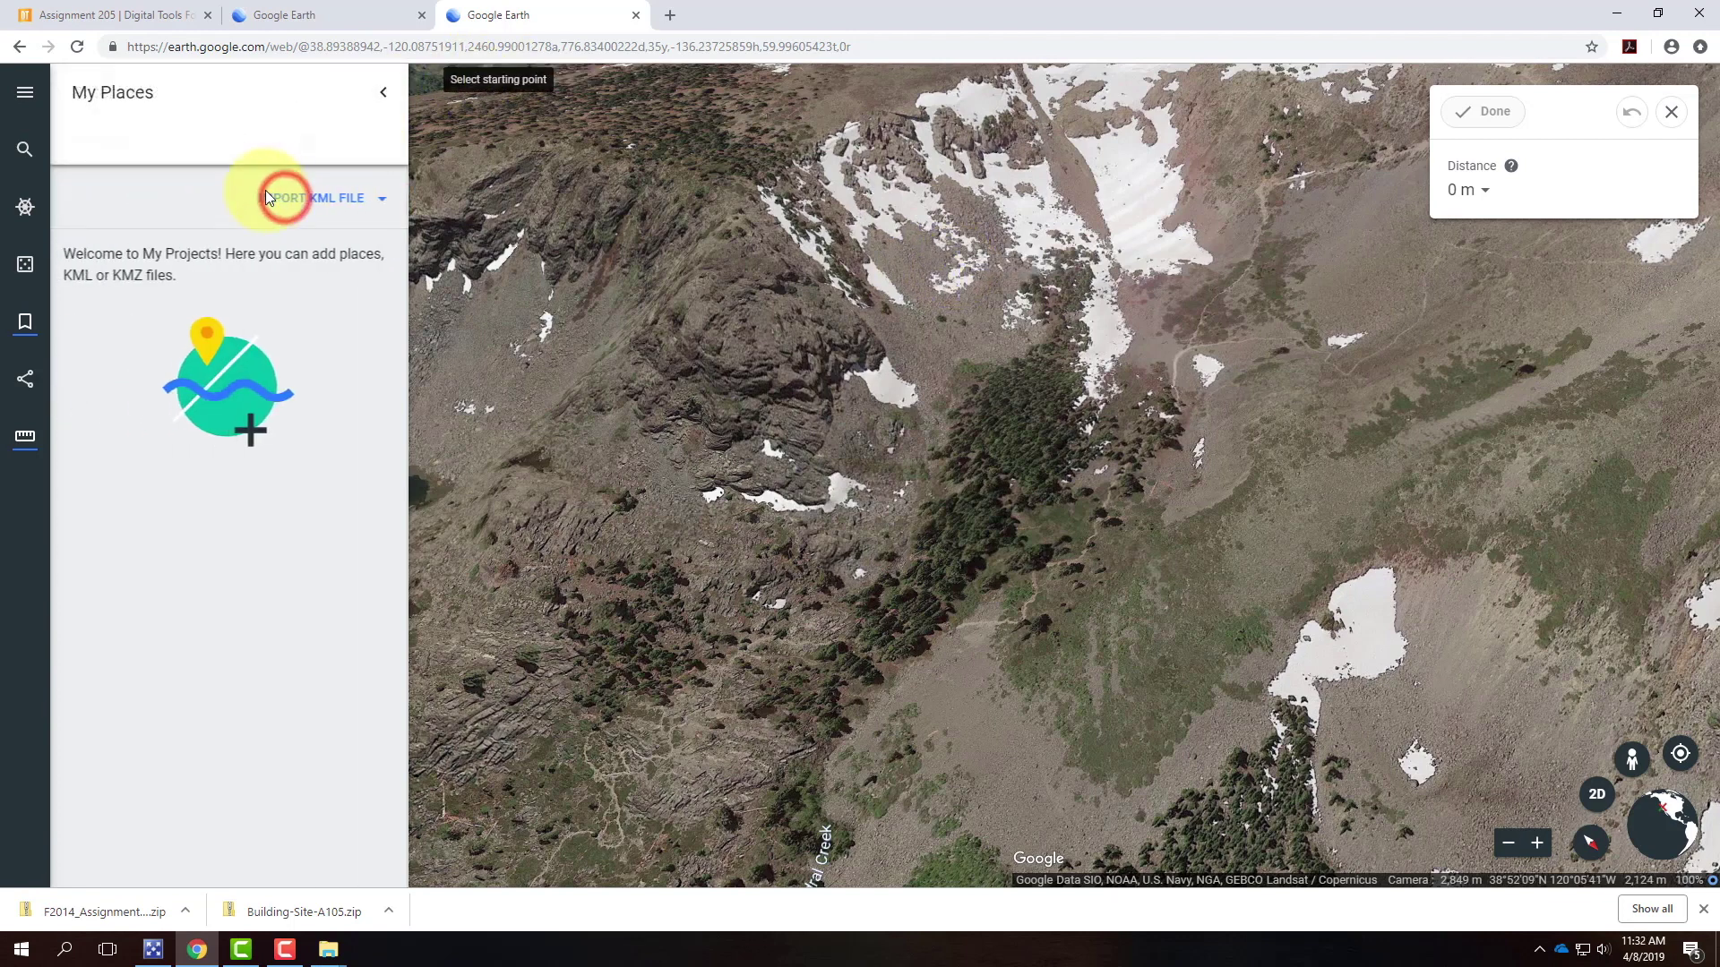
{"action": "left_click", "coordinate": [365, 195]}
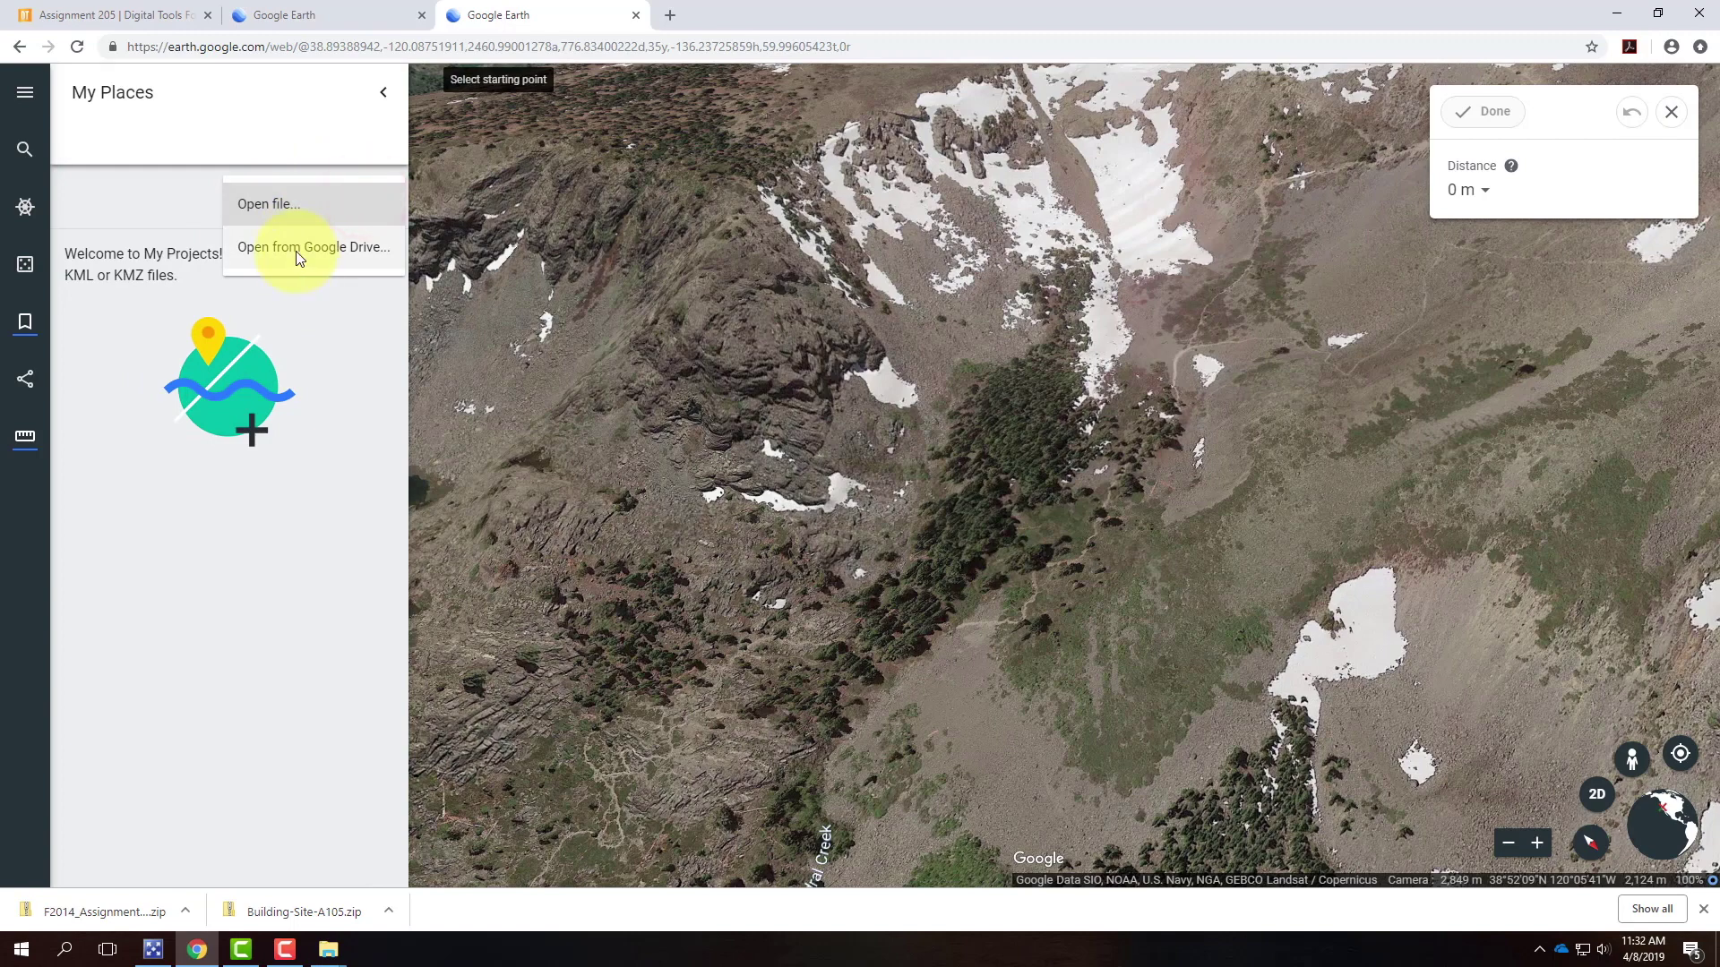
{"action": "left_click", "coordinate": [285, 206]}
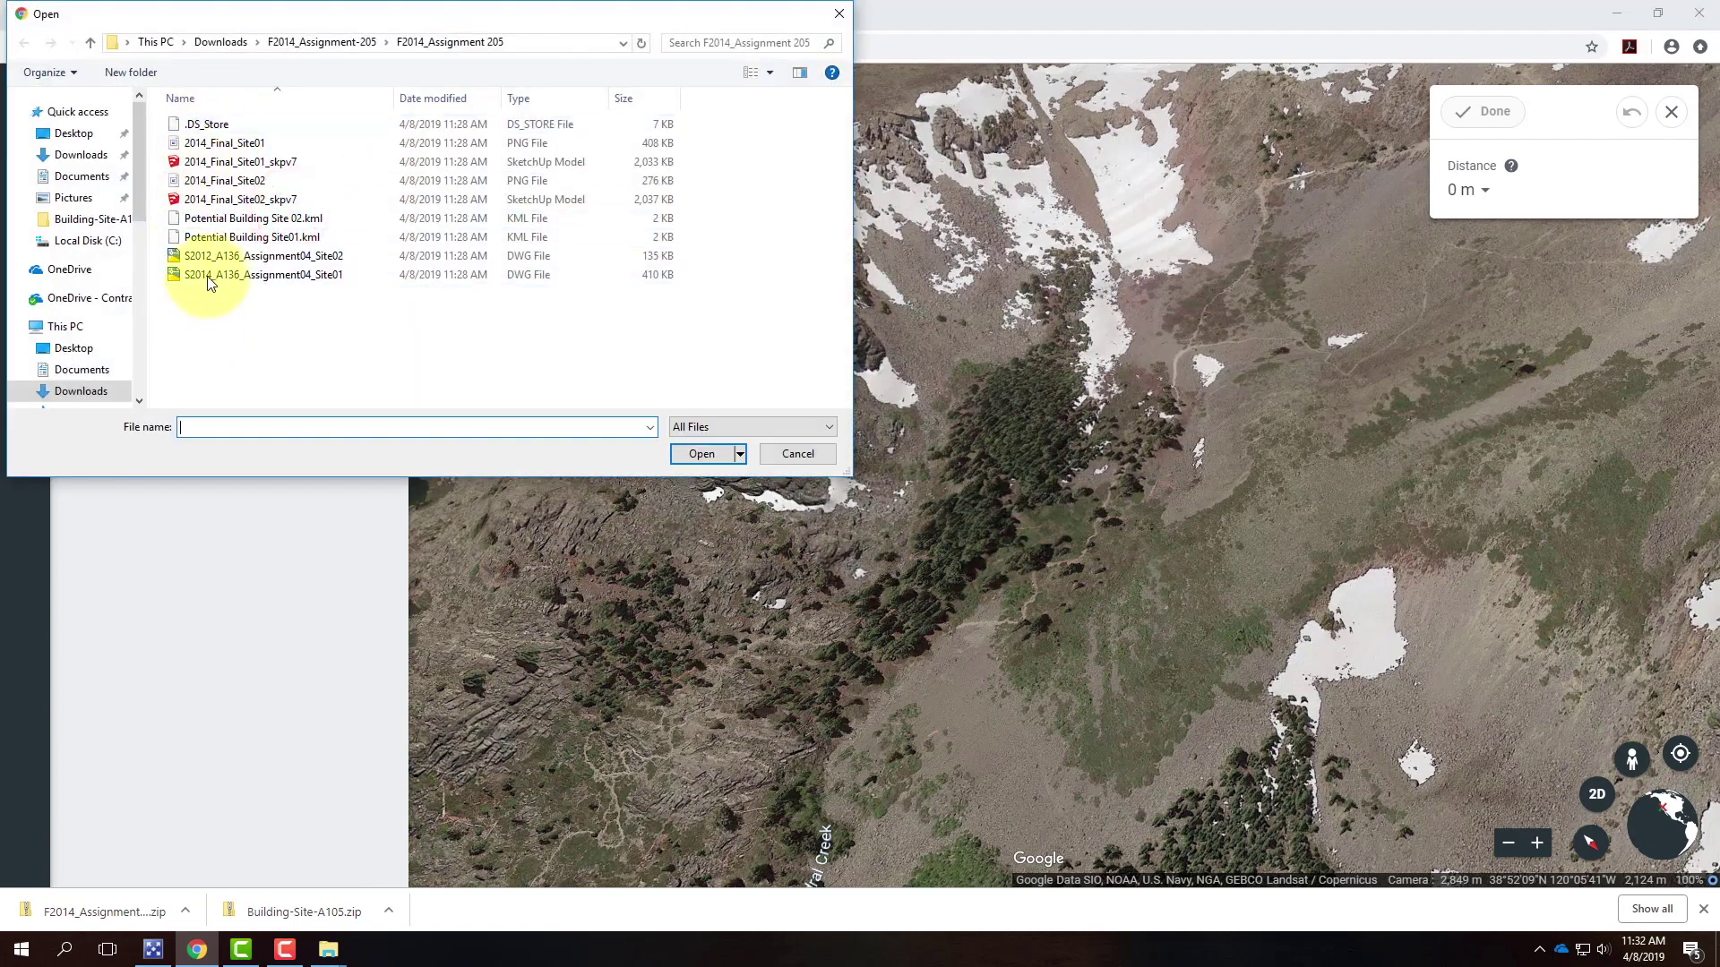
{"action": "left_click", "coordinate": [218, 218]}
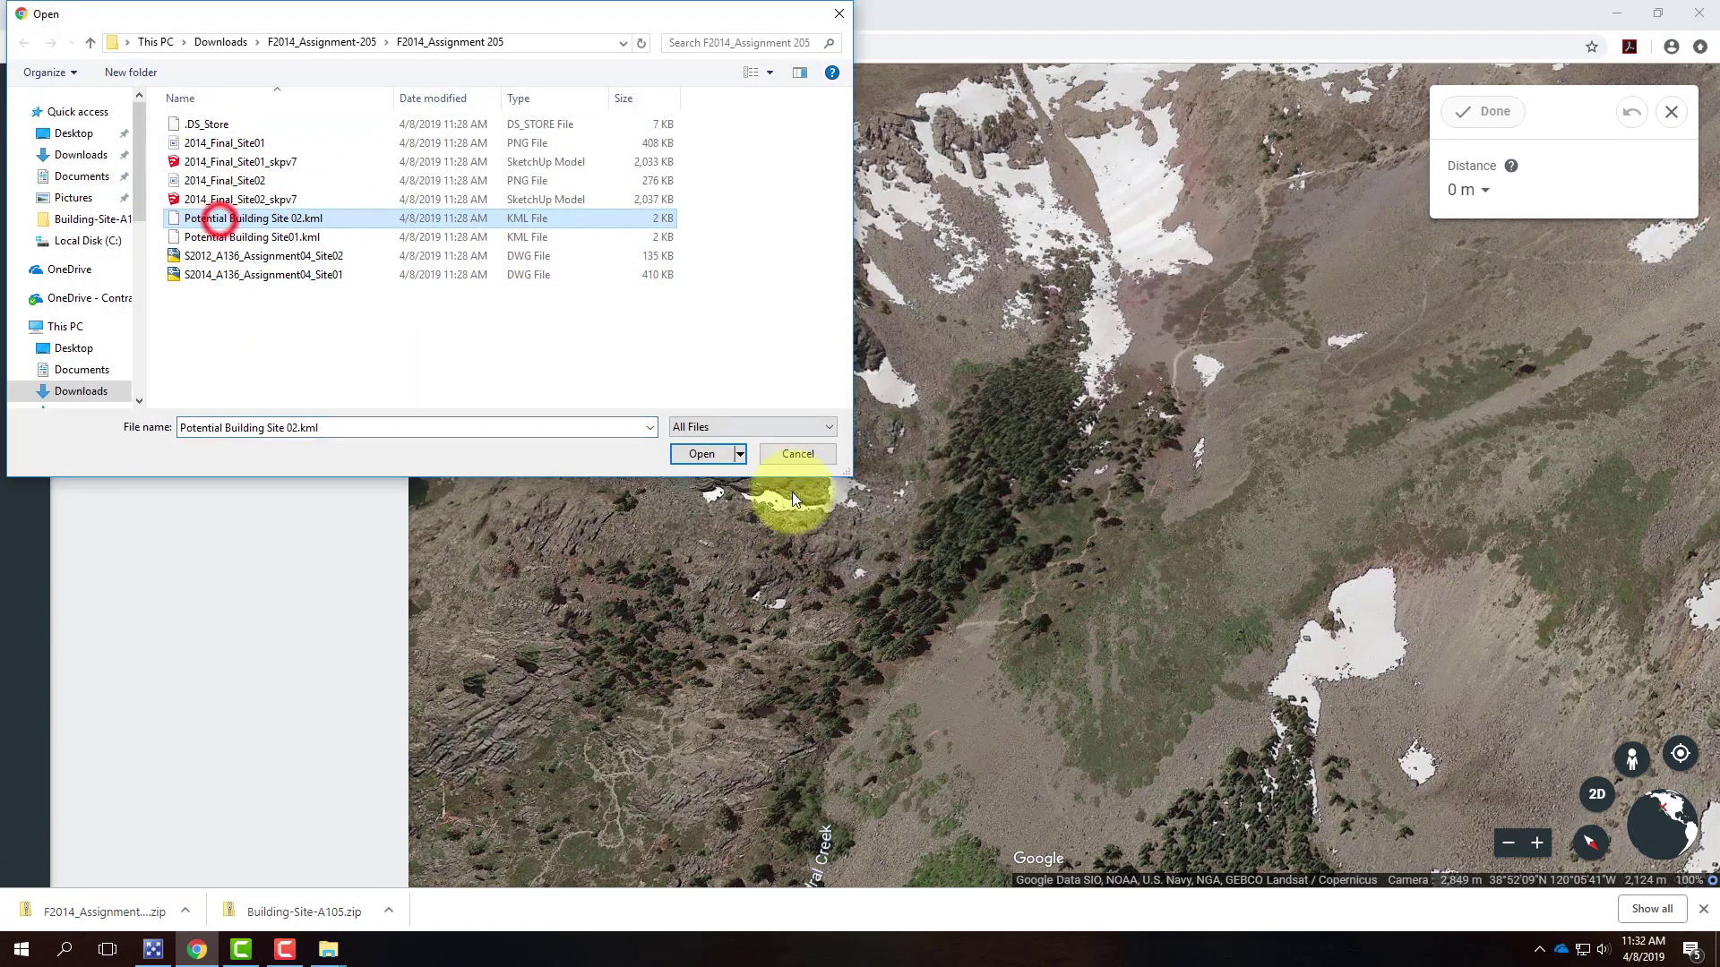
{"action": "left_click", "coordinate": [707, 453]}
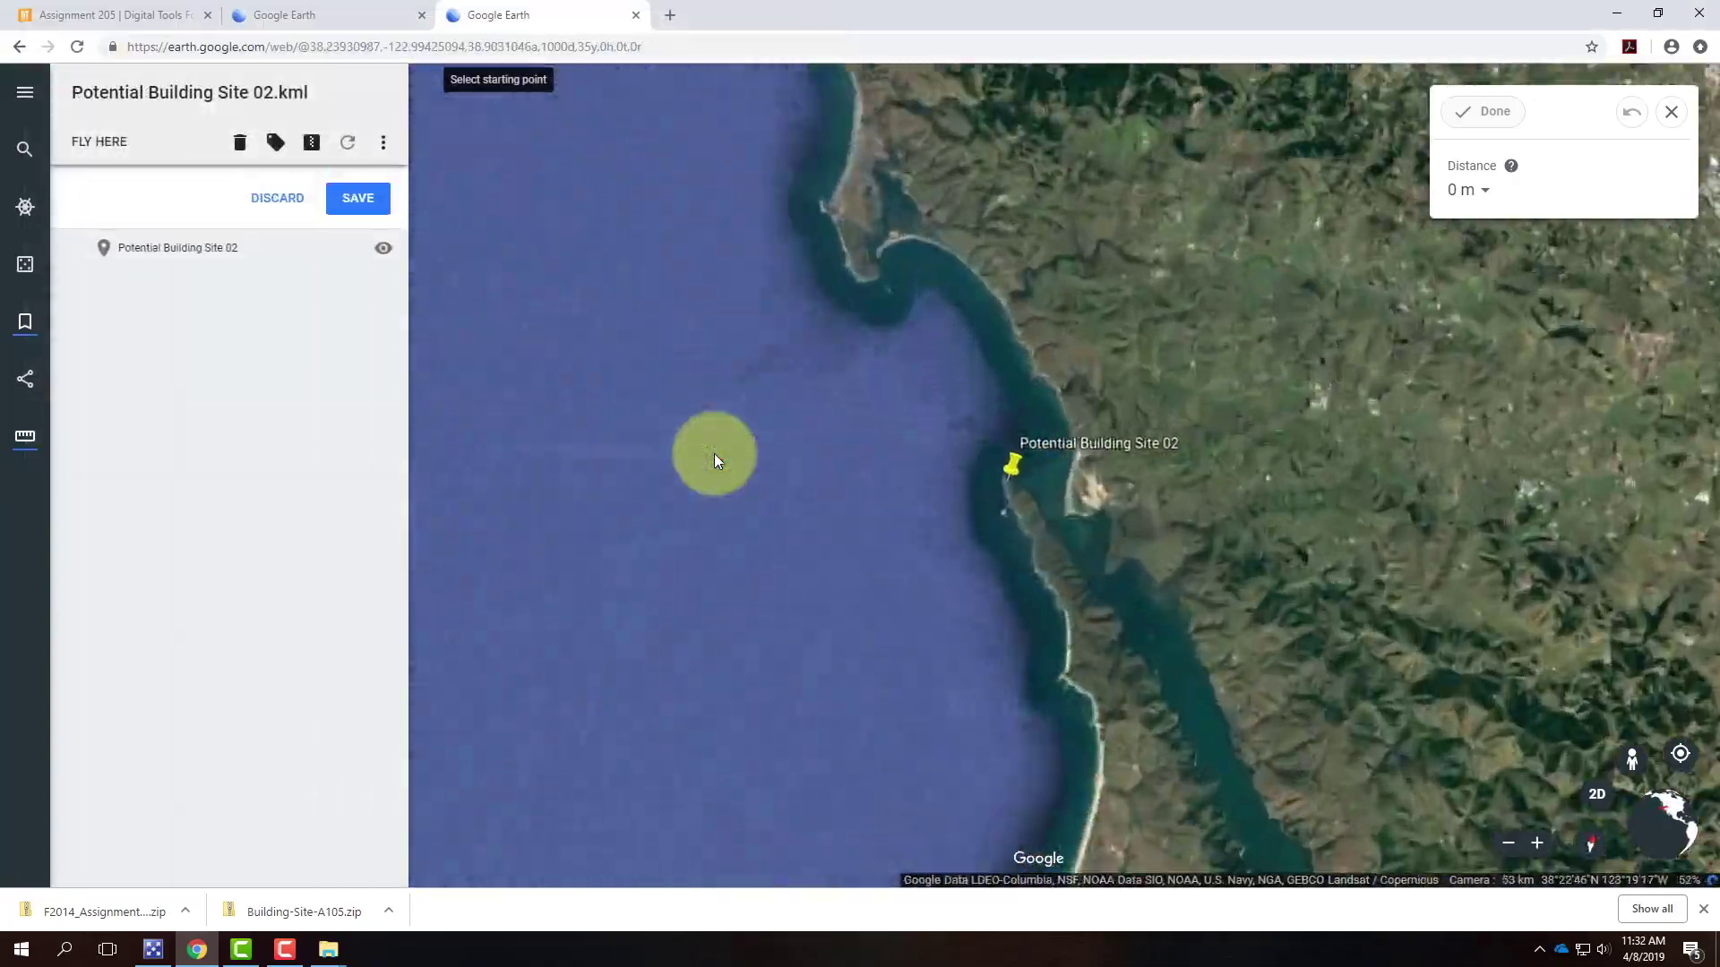
Zoom out to view Point Reyes and the Bay Area, then close in on the Tomales Bluff placemark
{"action": "scroll", "coordinate": [891, 450], "scroll_direction": "down", "scroll_amount": 2}
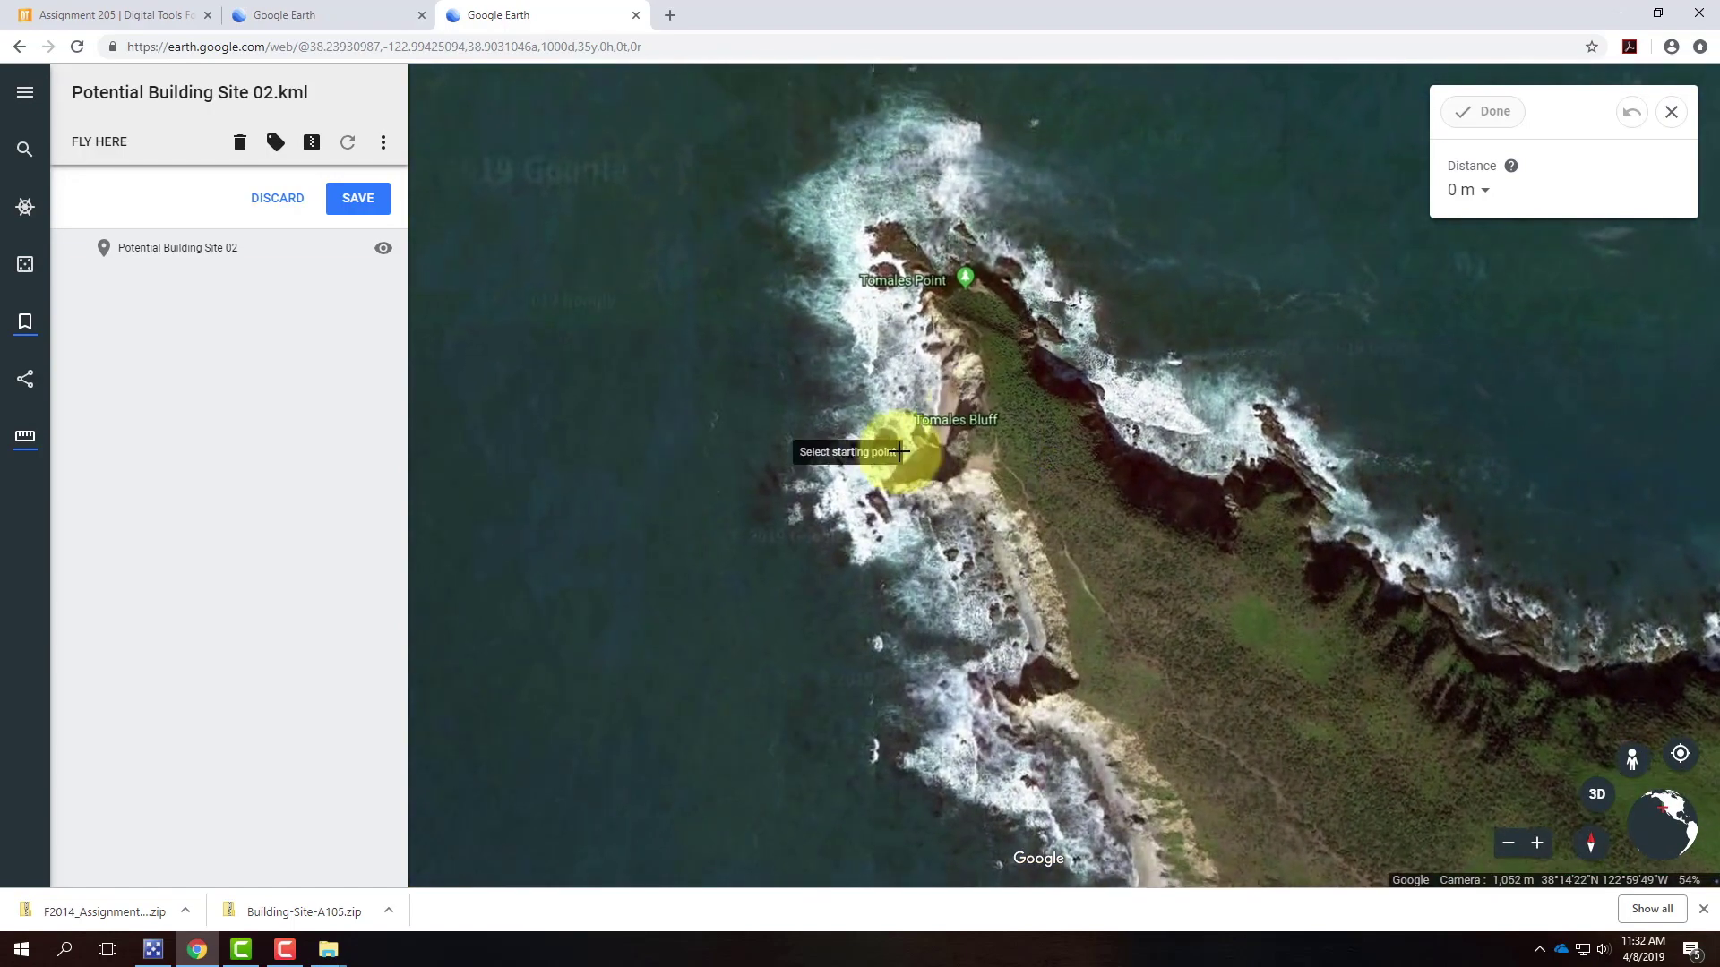
{"action": "scroll", "coordinate": [911, 232], "scroll_direction": "down", "scroll_amount": 3}
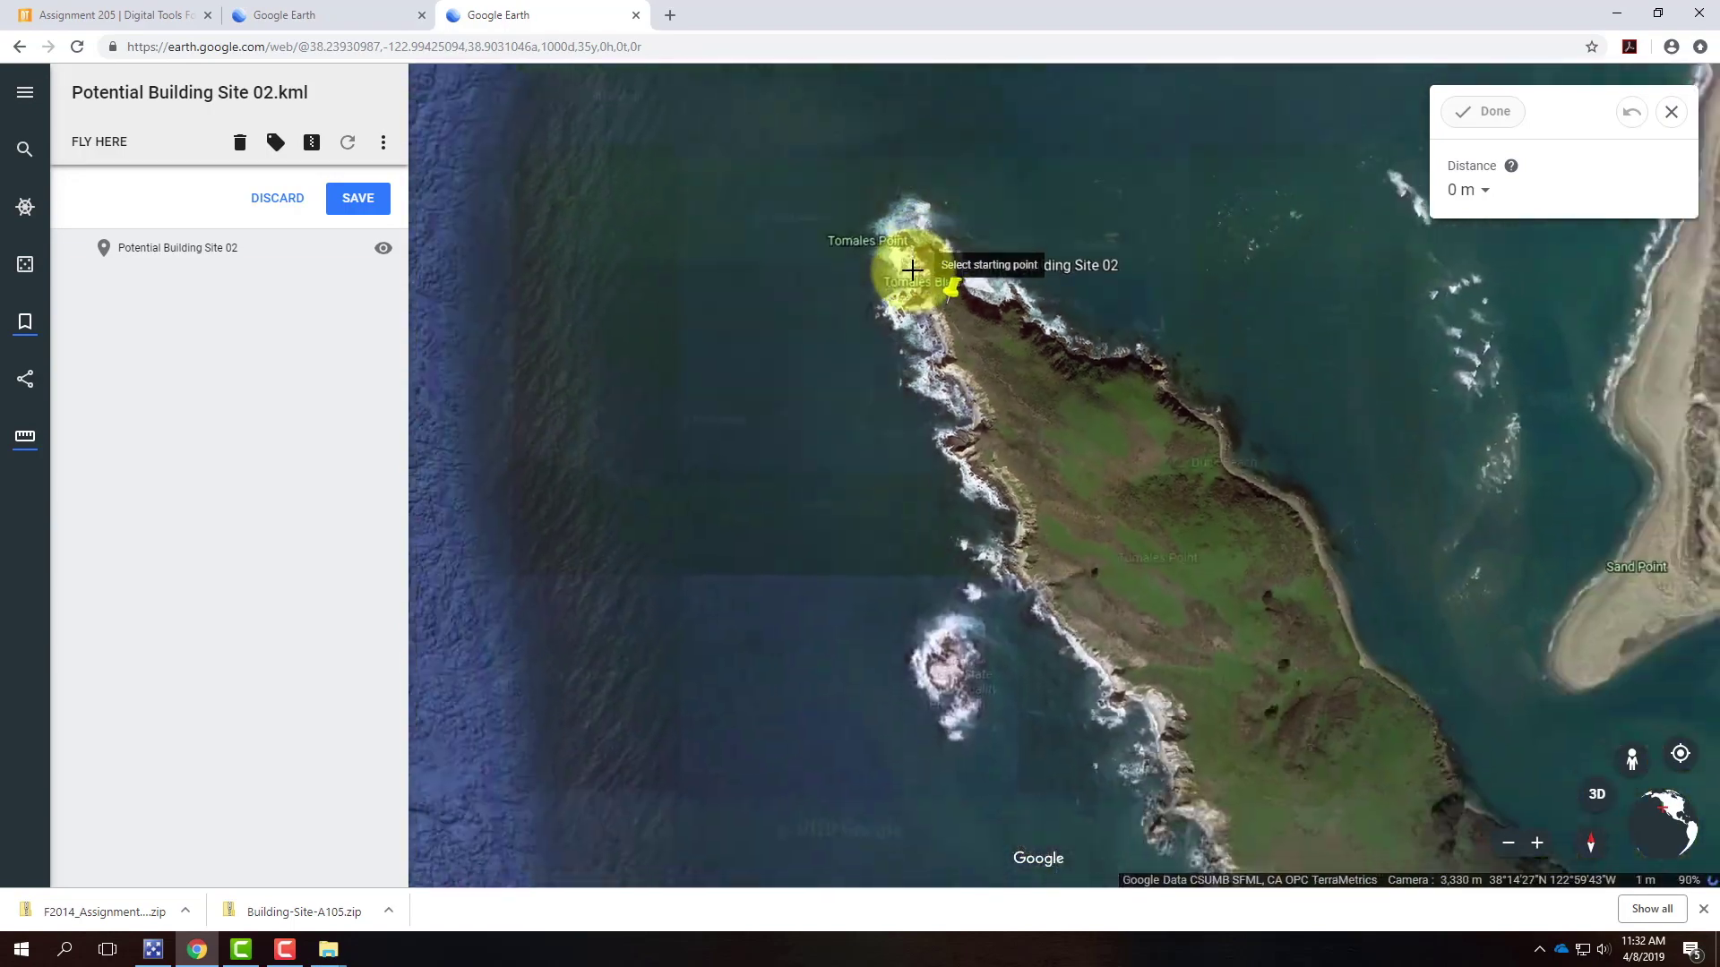
{"action": "scroll", "coordinate": [853, 220], "scroll_direction": "down", "scroll_amount": 3}
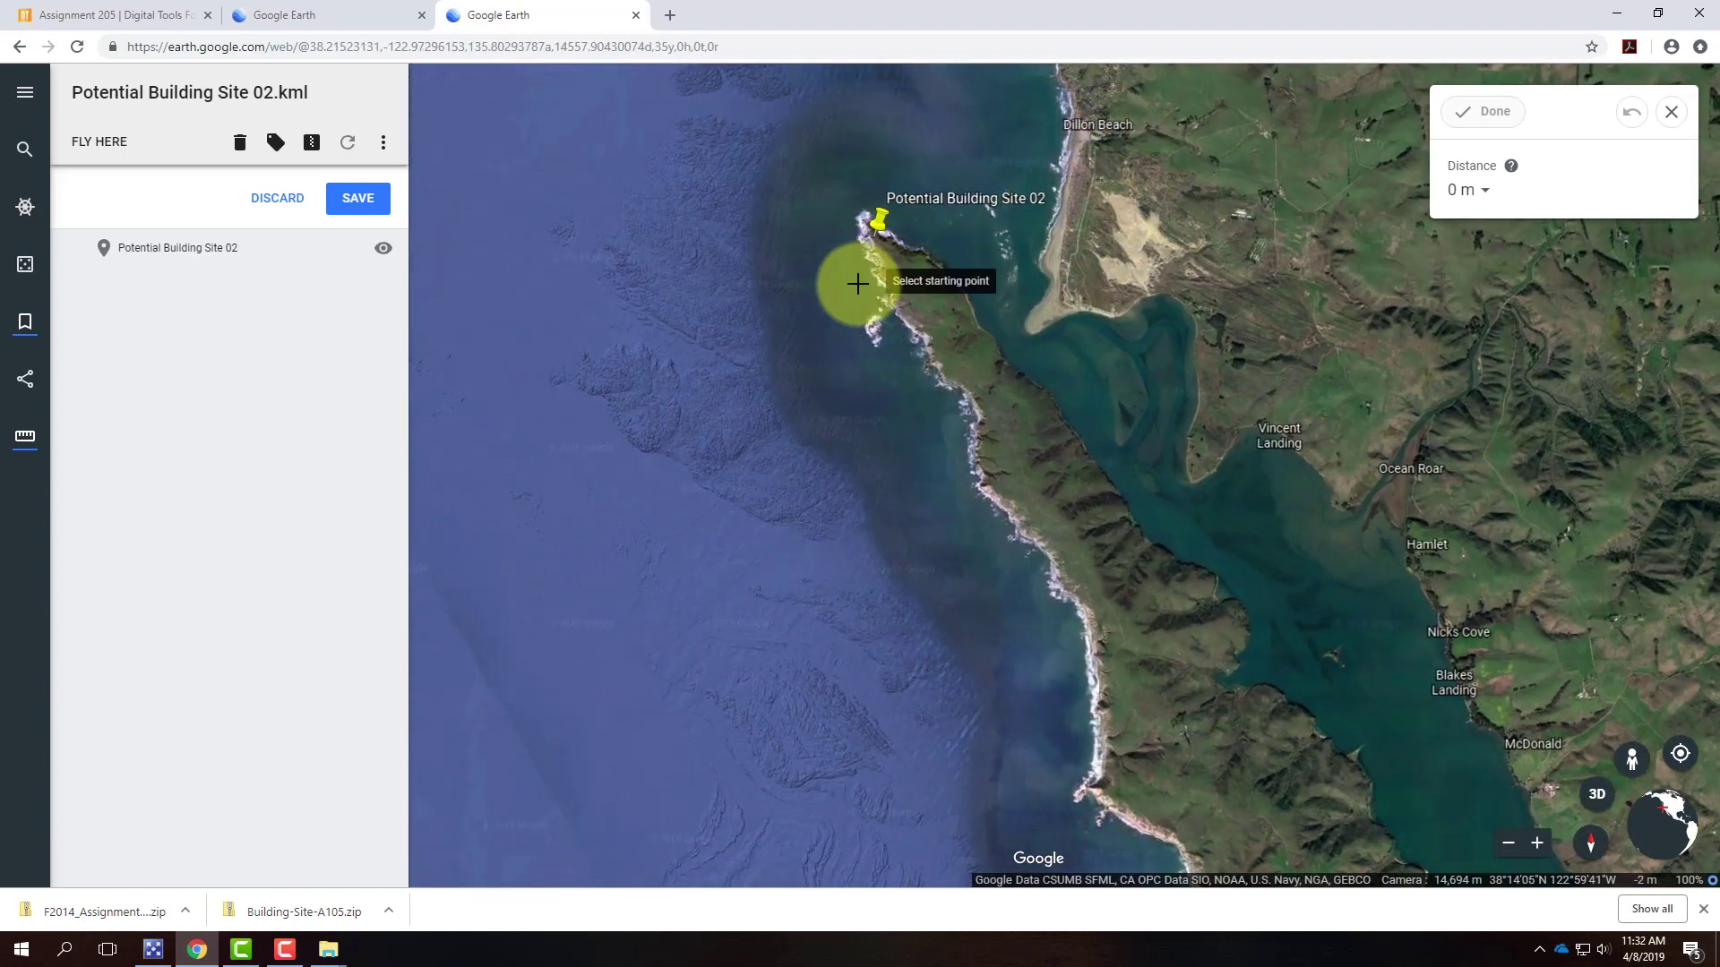
{"action": "scroll", "coordinate": [874, 194], "scroll_direction": "down", "scroll_amount": 5}
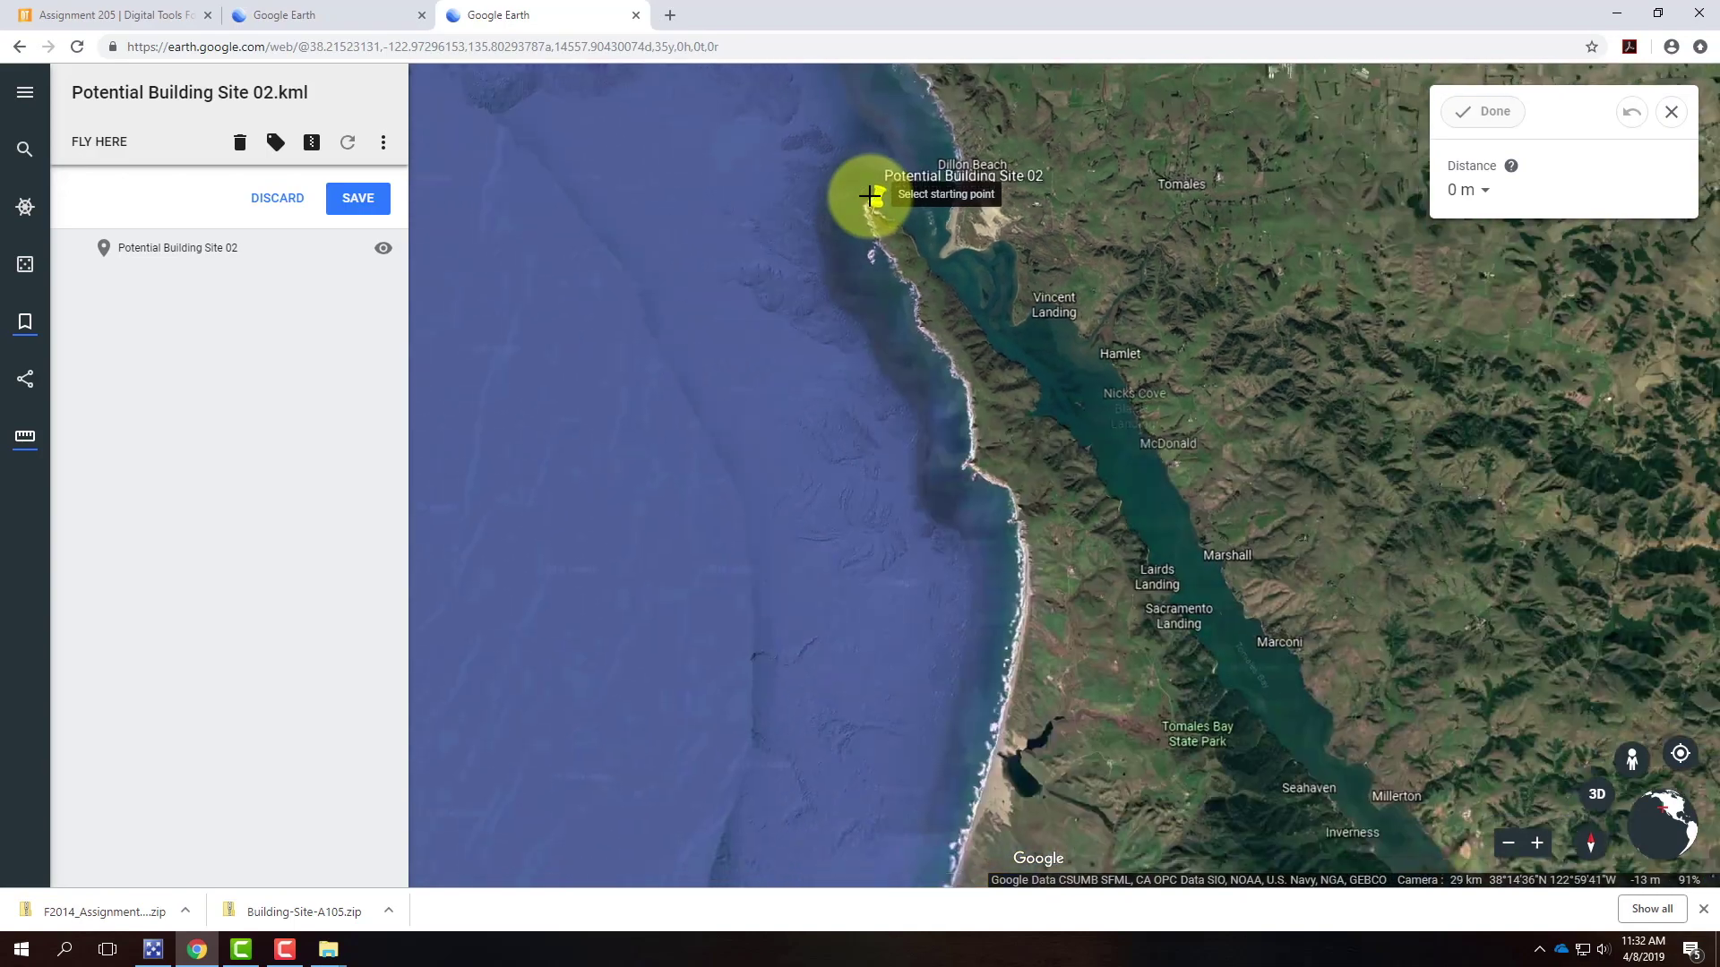
{"action": "scroll", "coordinate": [873, 520], "scroll_direction": "down", "scroll_amount": 2}
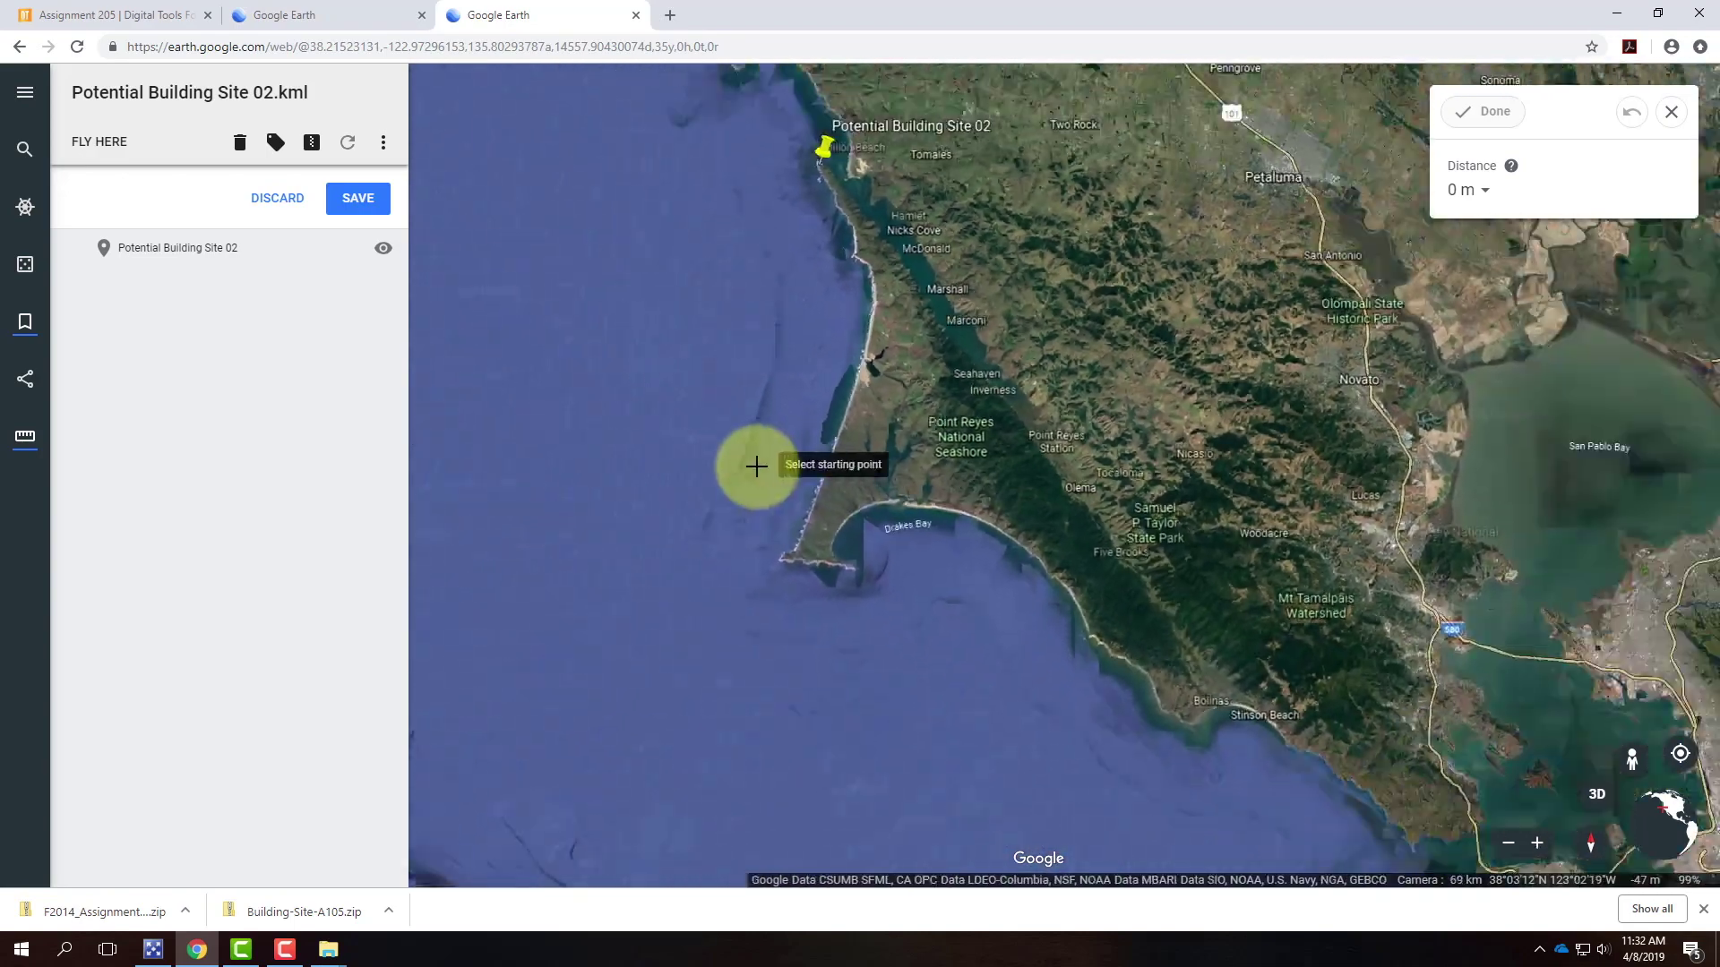
{"action": "scroll", "coordinate": [824, 511], "scroll_direction": "up", "scroll_amount": 2}
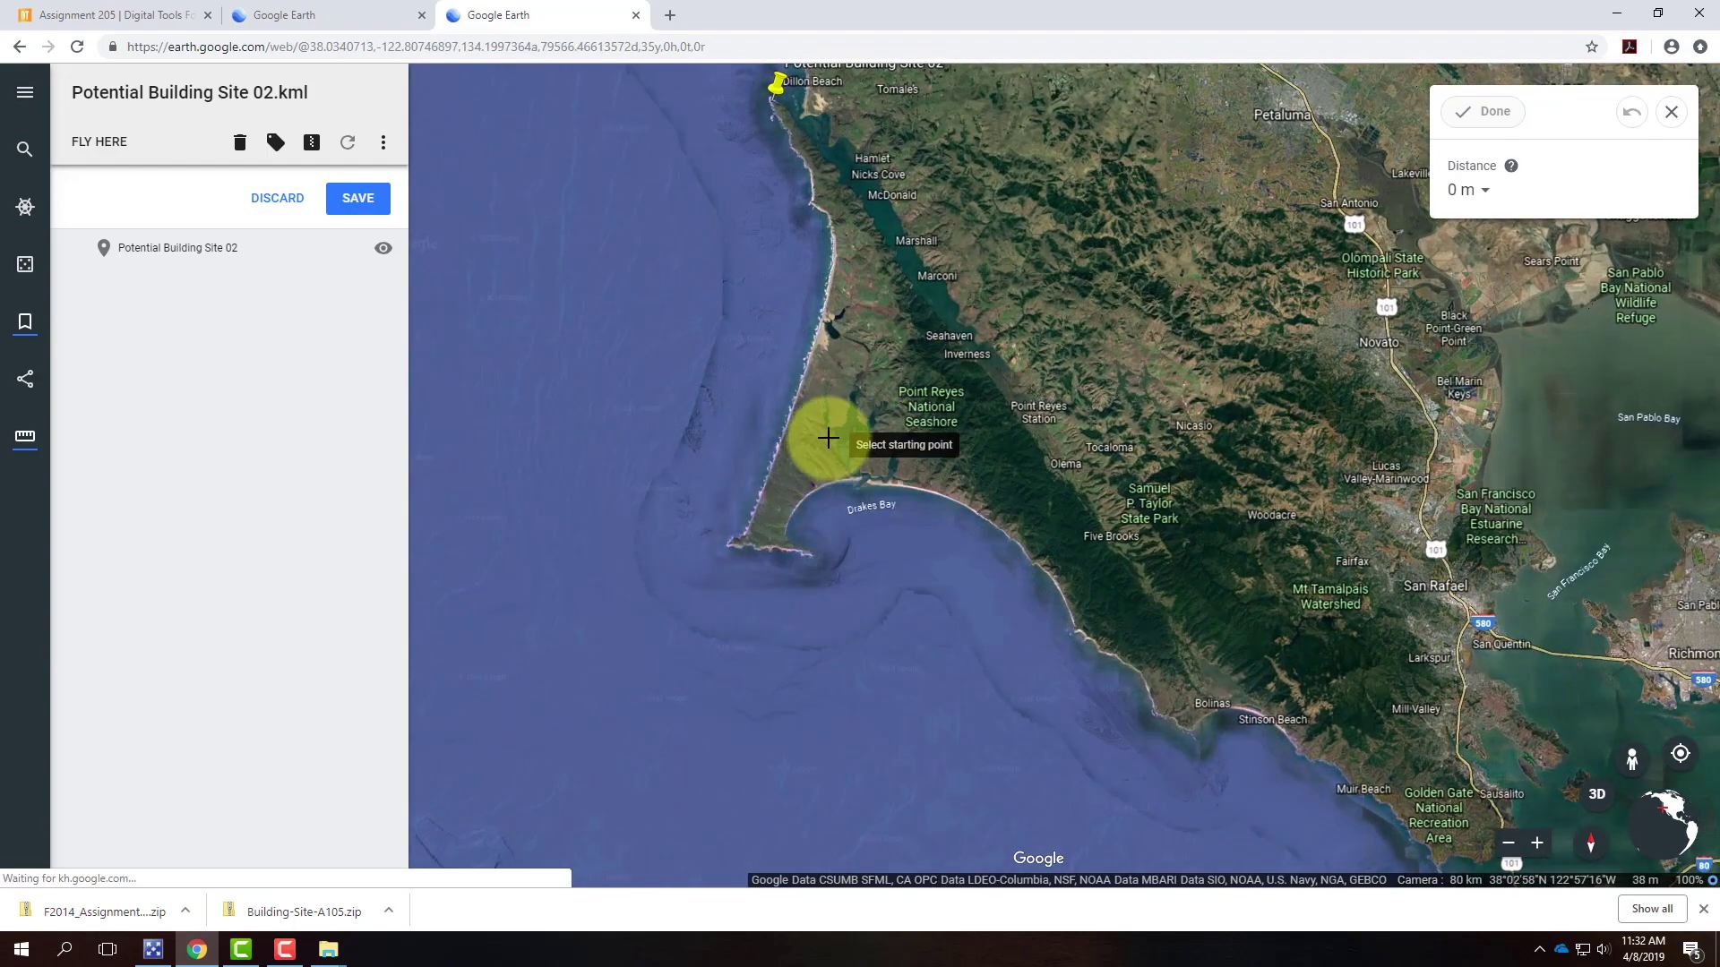
{"action": "scroll", "coordinate": [788, 712], "scroll_direction": "down", "scroll_amount": 2}
{"action": "scroll", "coordinate": [798, 343], "scroll_direction": "up", "scroll_amount": 10}
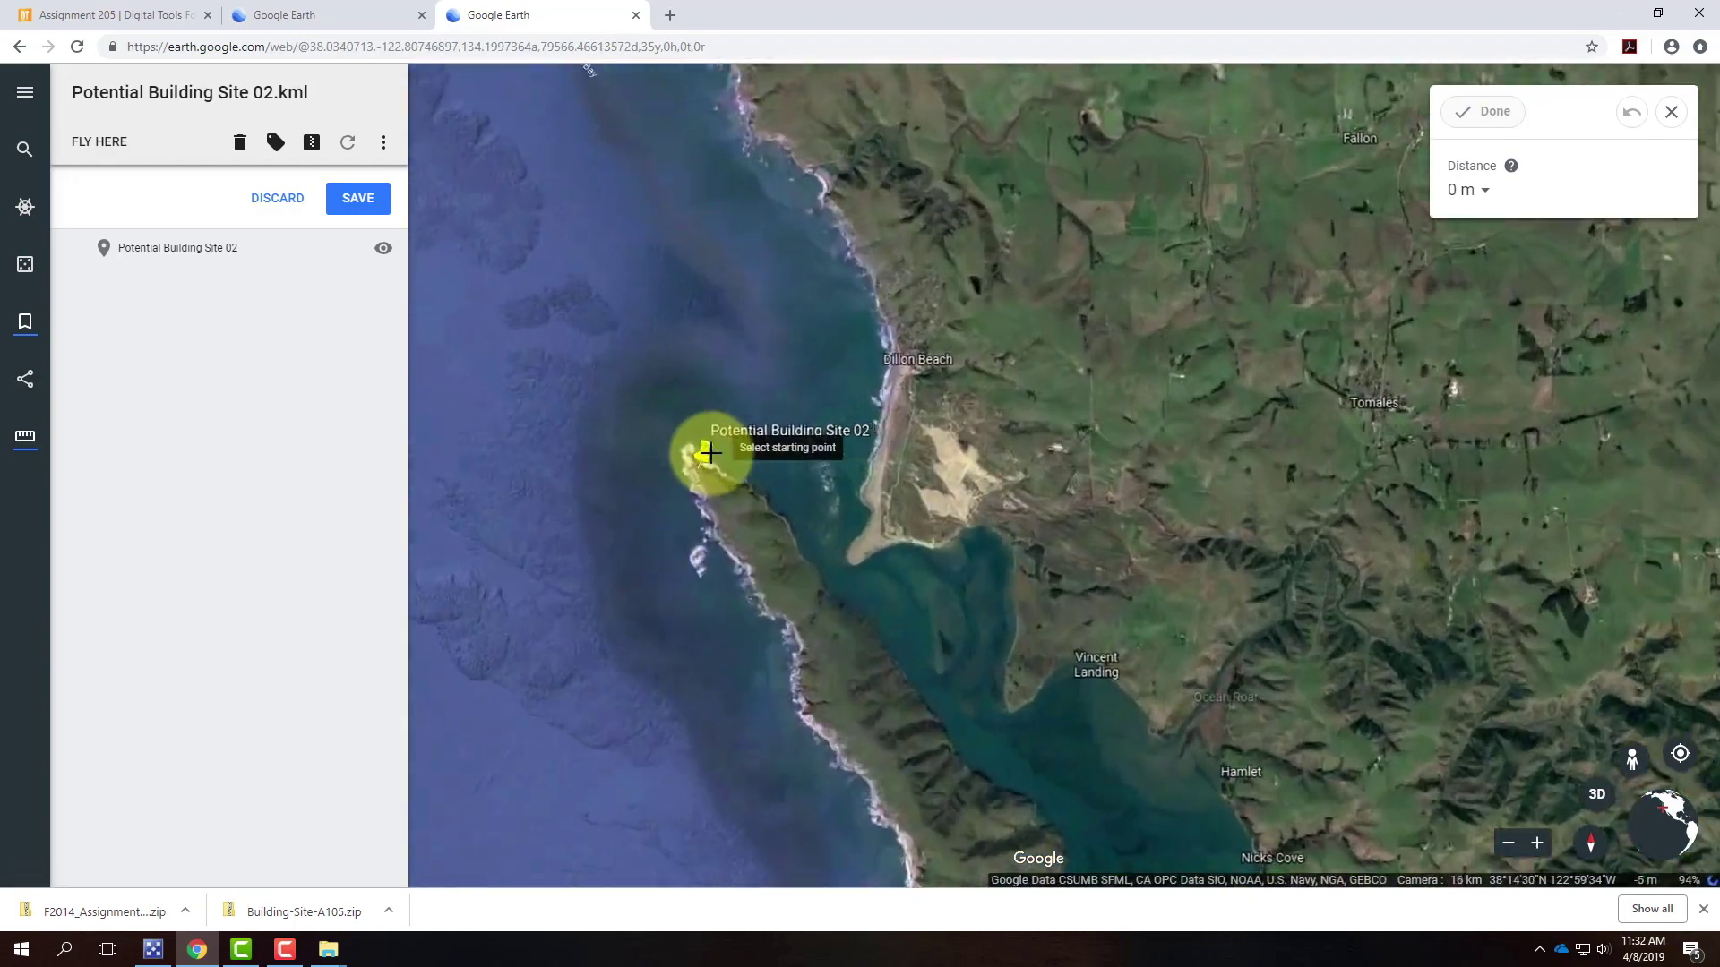
{"action": "scroll", "coordinate": [681, 512], "scroll_direction": "up", "scroll_amount": 3}
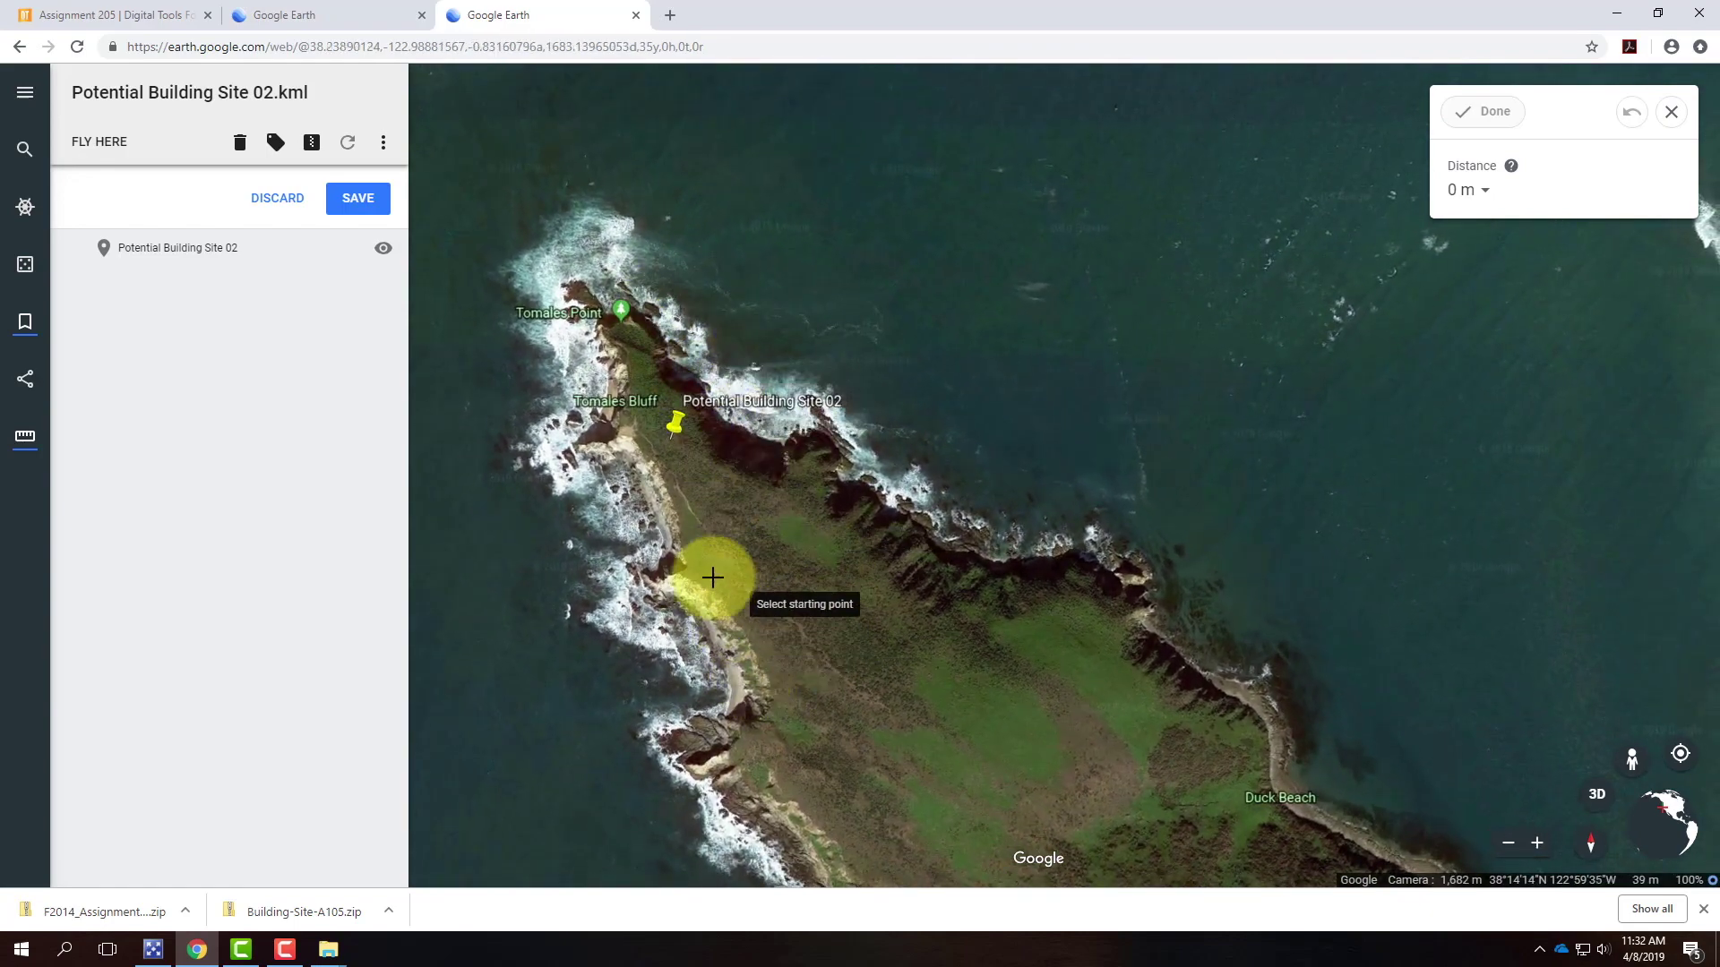
{"action": "scroll", "coordinate": [663, 376], "scroll_direction": "down", "scroll_amount": 2}
{"action": "scroll", "coordinate": [653, 387], "scroll_direction": "up", "scroll_amount": 5}
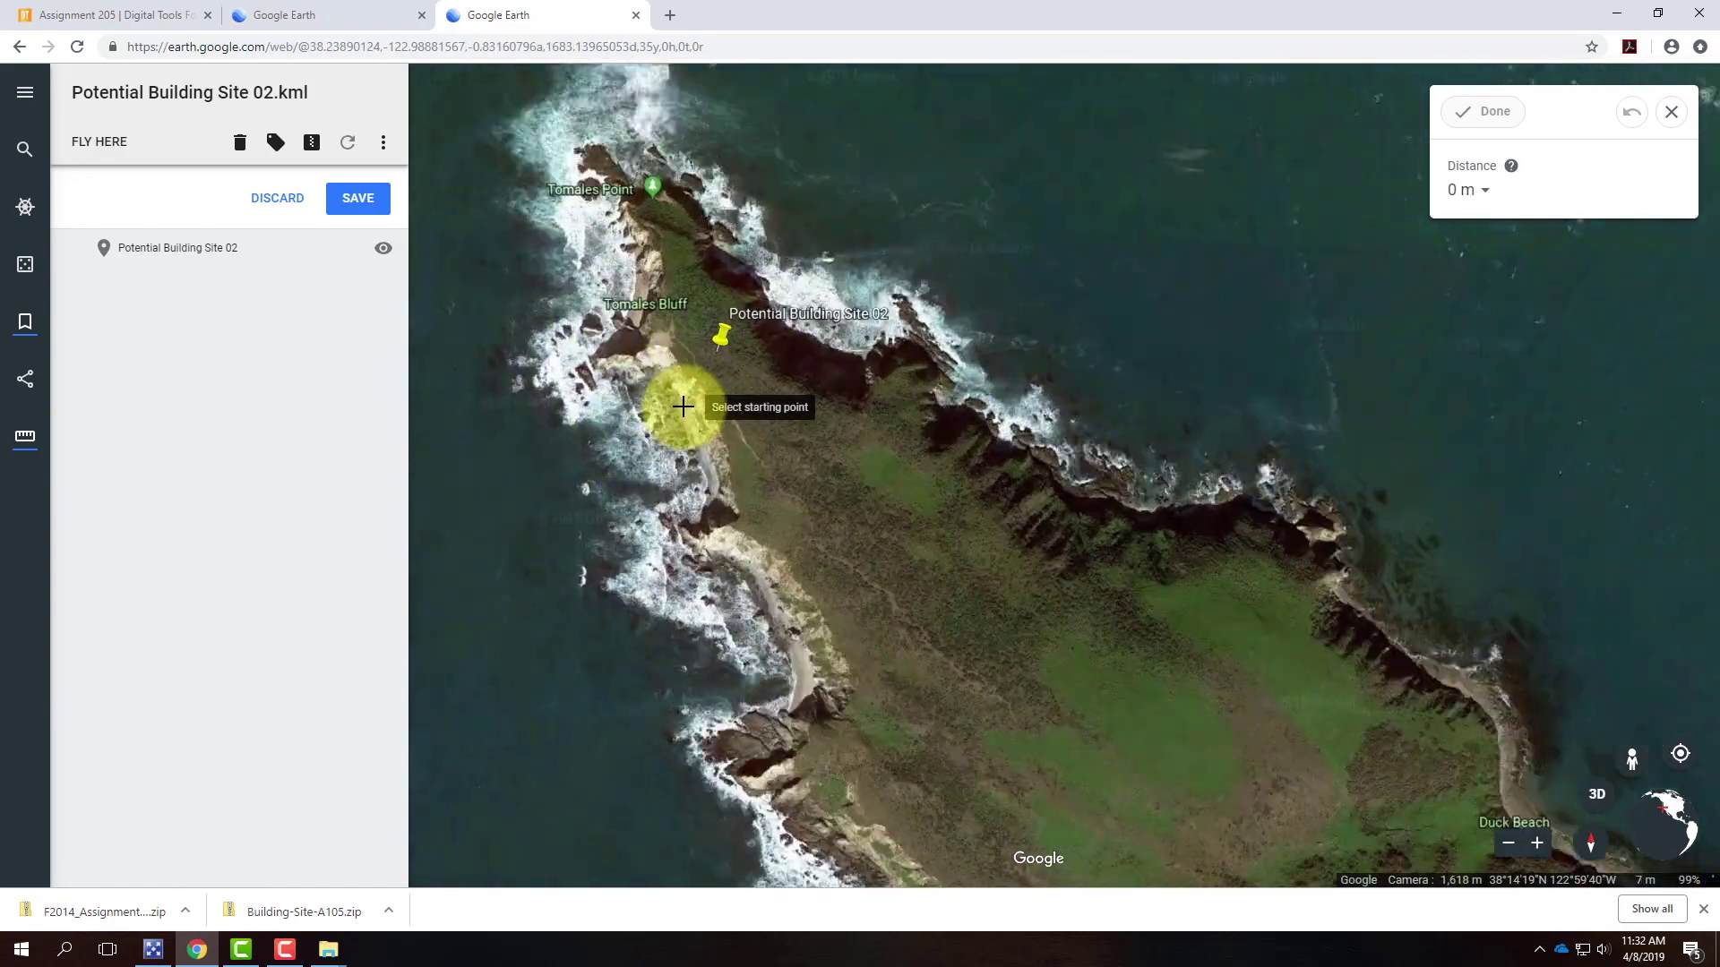
{"action": "scroll", "coordinate": [813, 497], "scroll_direction": "down", "scroll_amount": 2}
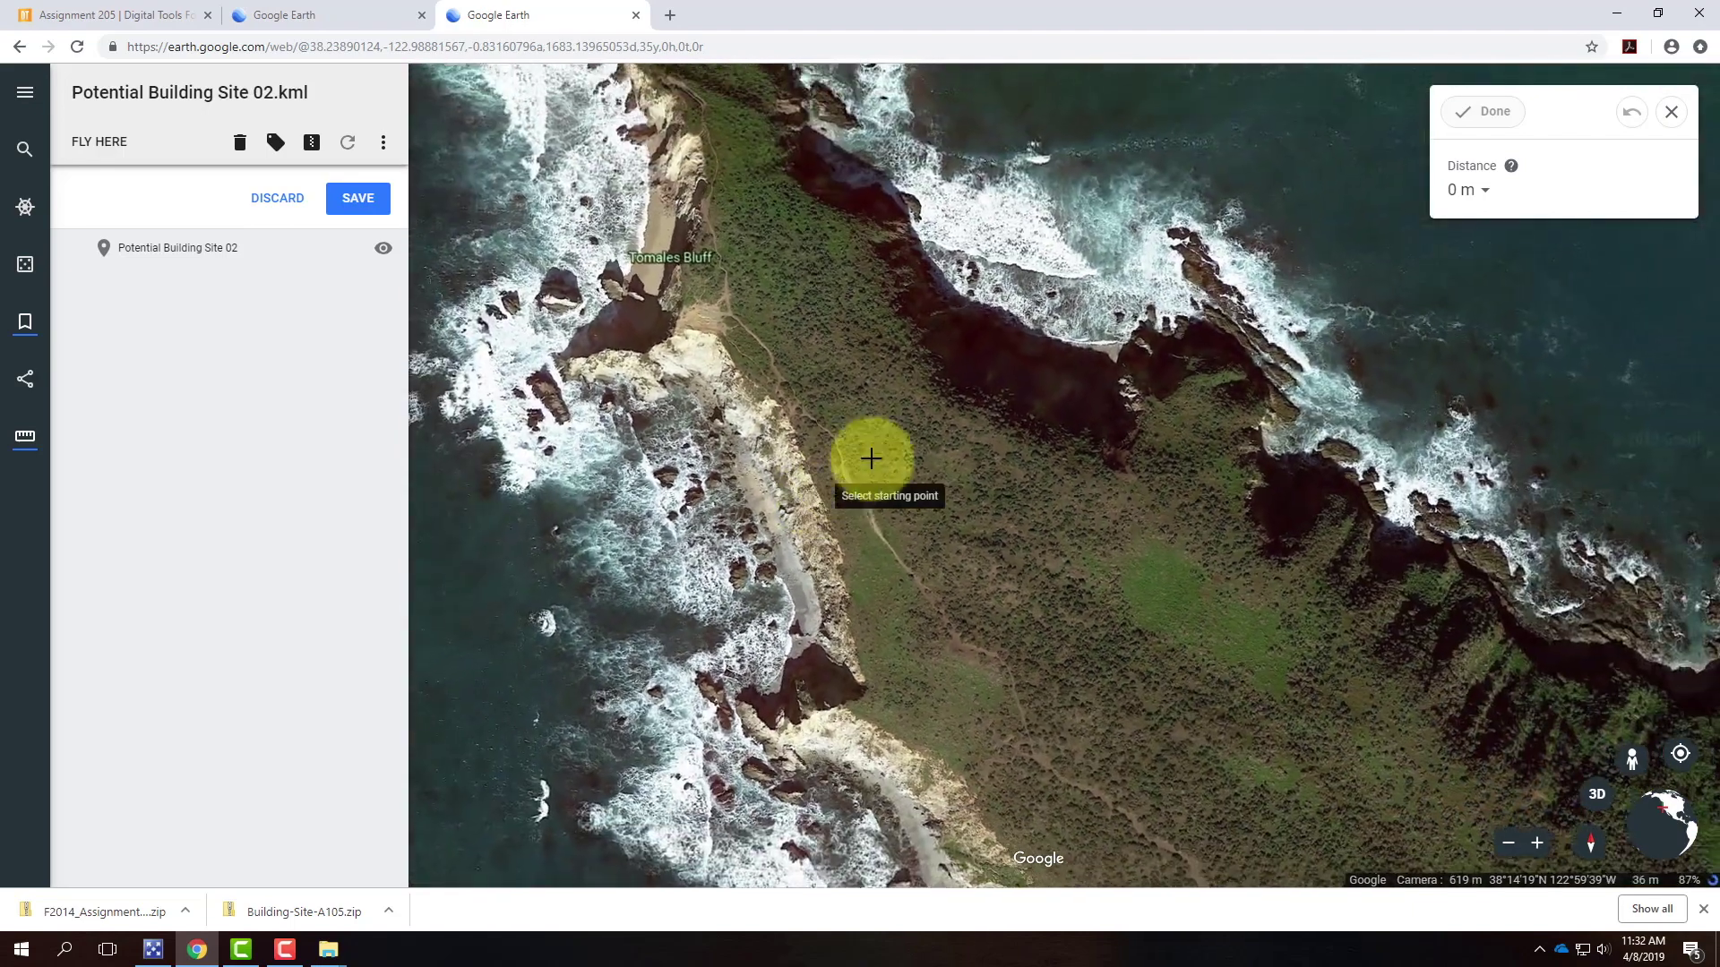
Tilt the view of Tomales Point and Tomales Bluff into a 3D perspective
{"action": "left_click", "coordinate": [1599, 800]}
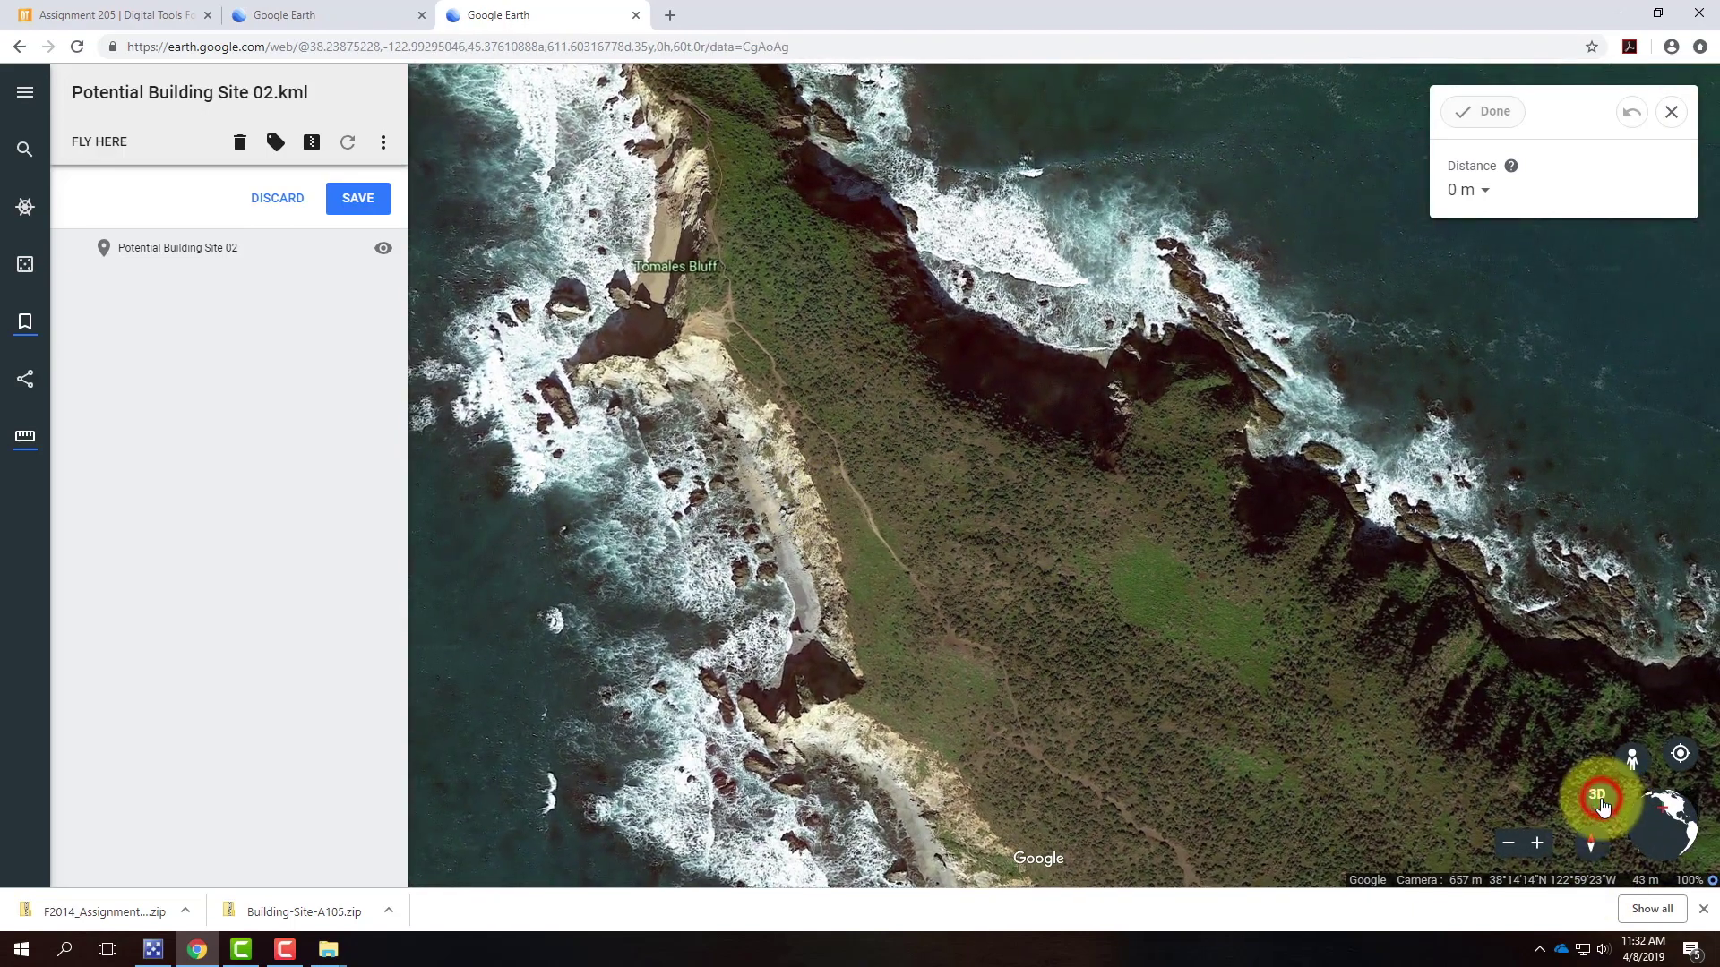